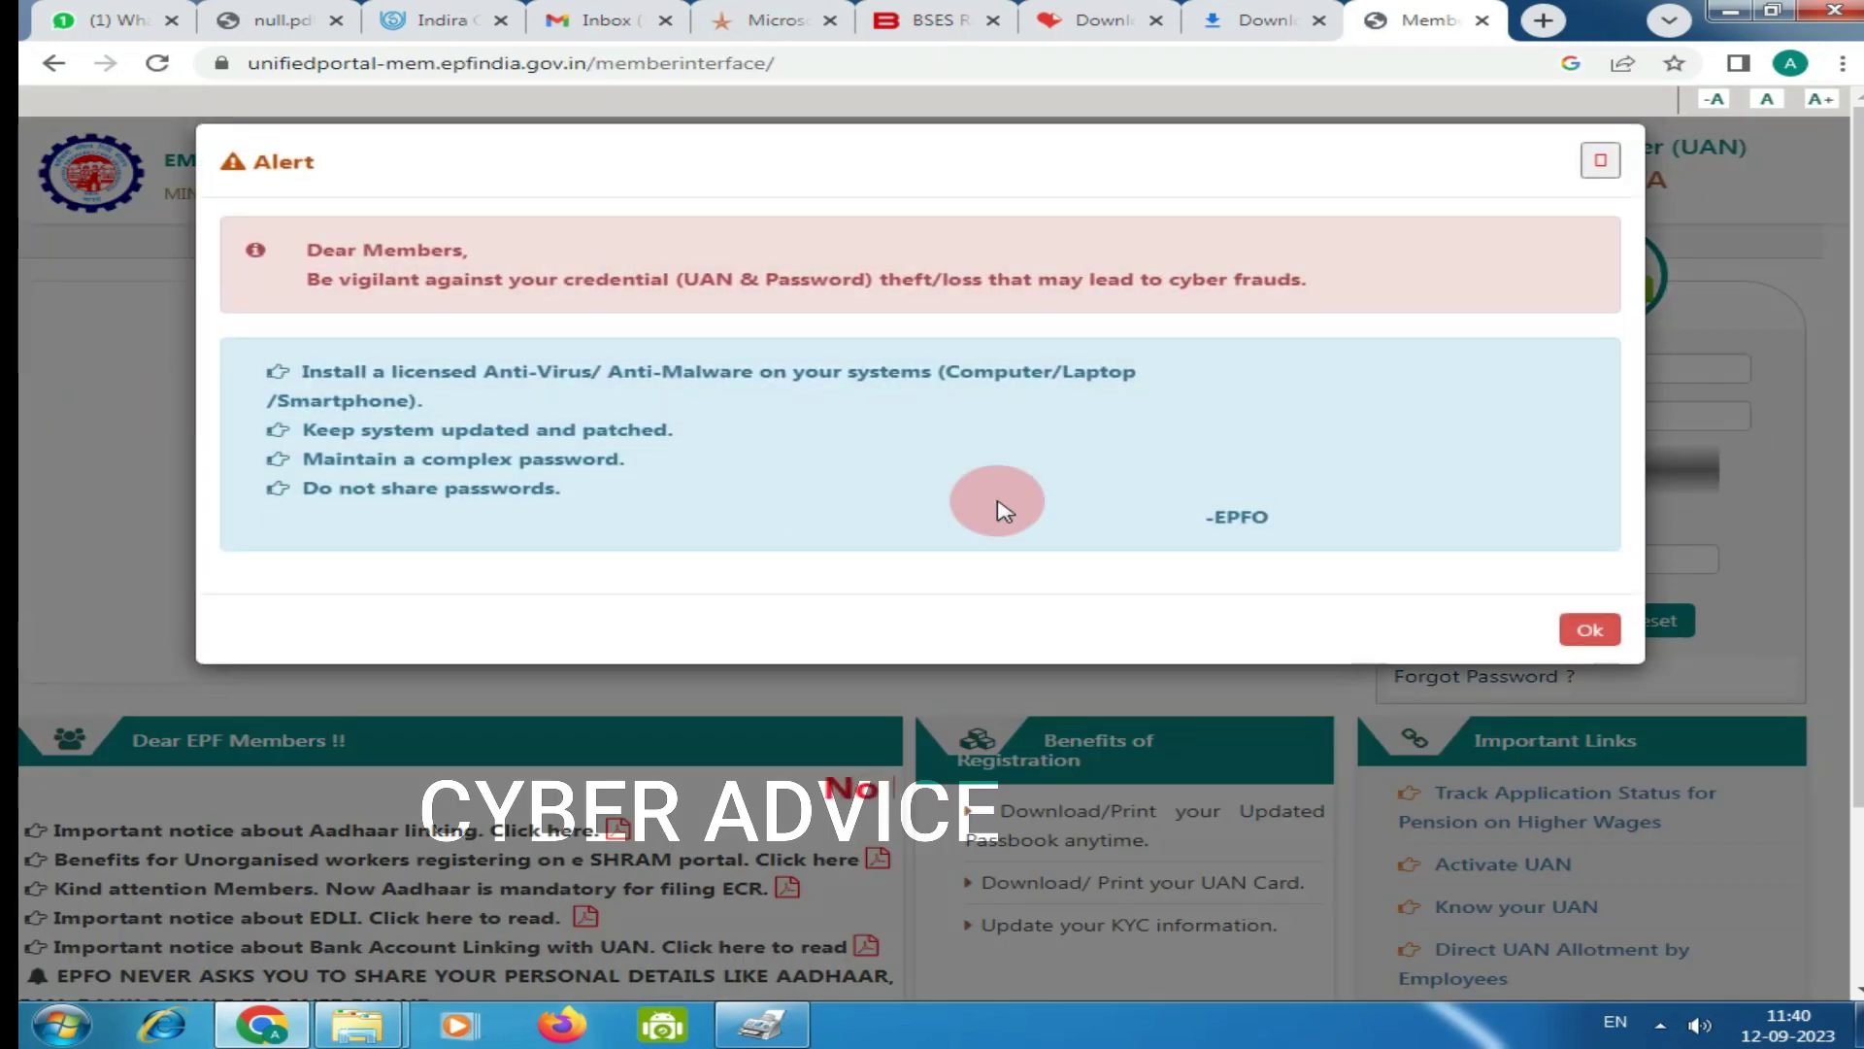
- Dismiss the cyber-fraud warning, then fill in the UAN, account password and captcha
click(1590, 629)
click(1570, 372)
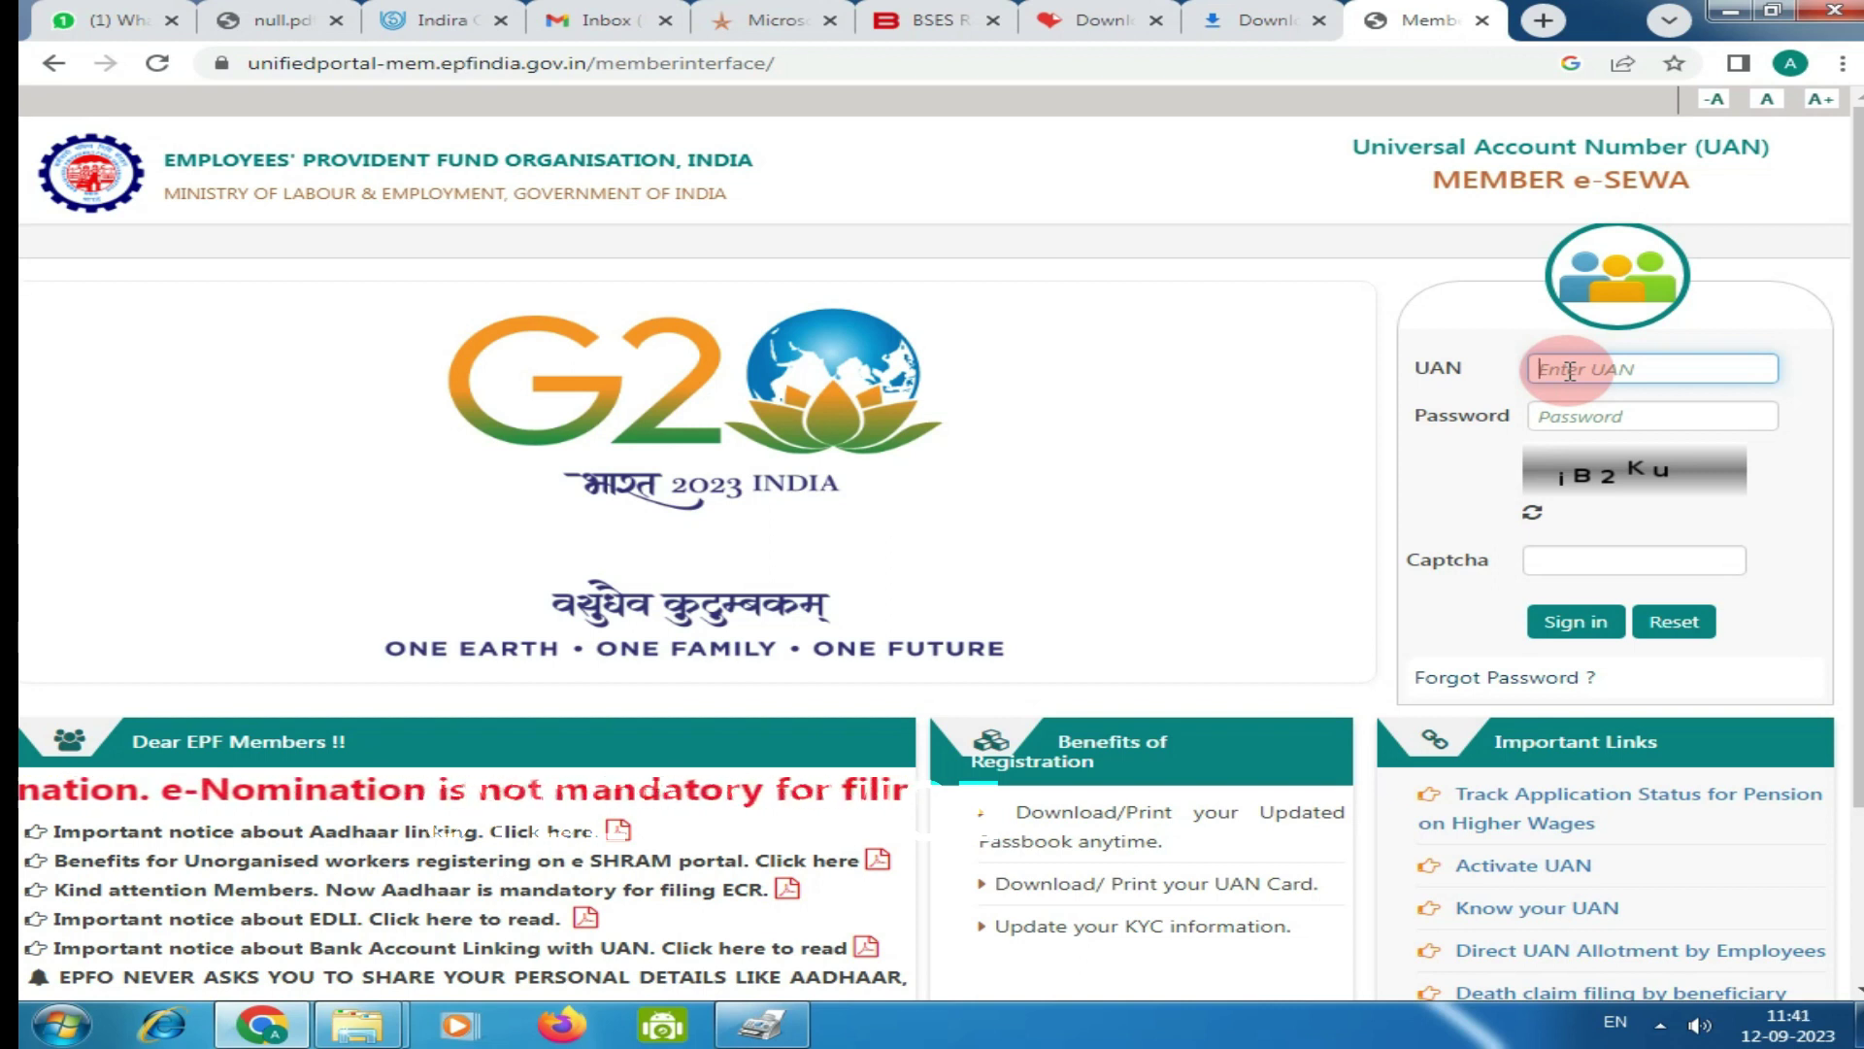
key(ctrl+v)
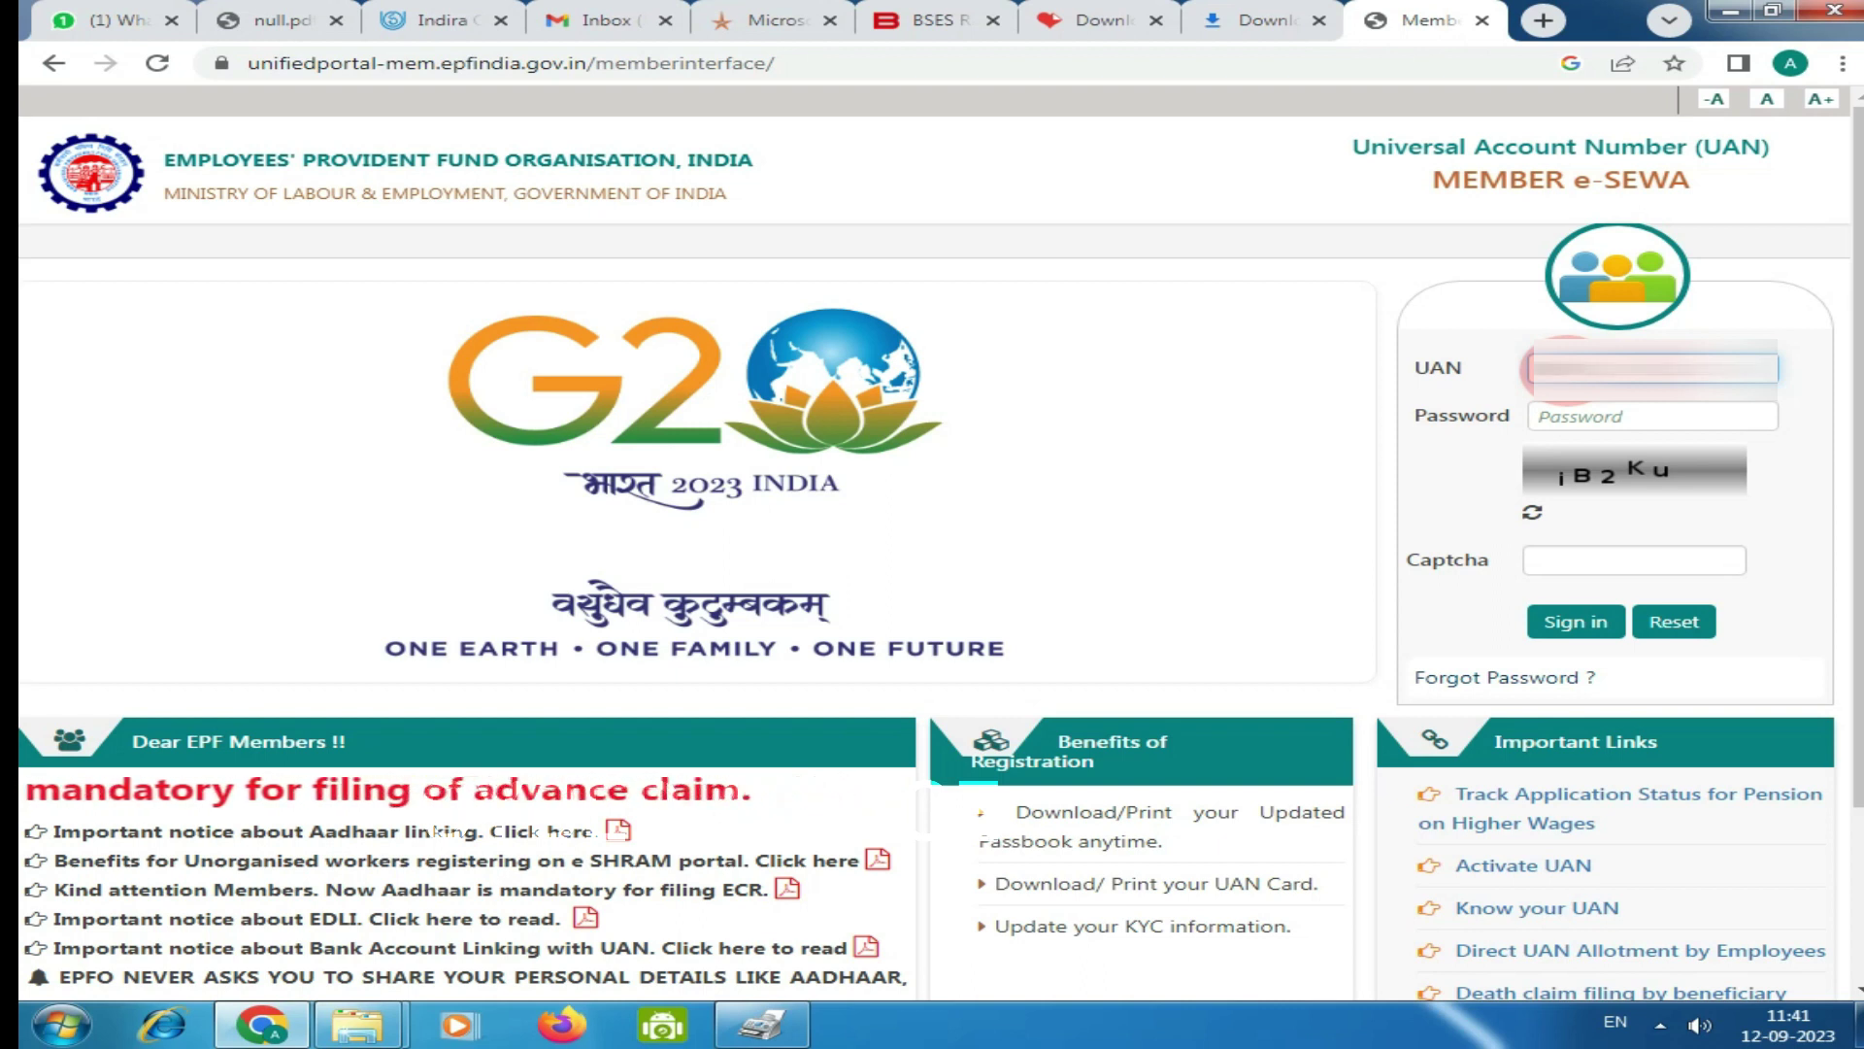
click(1651, 415)
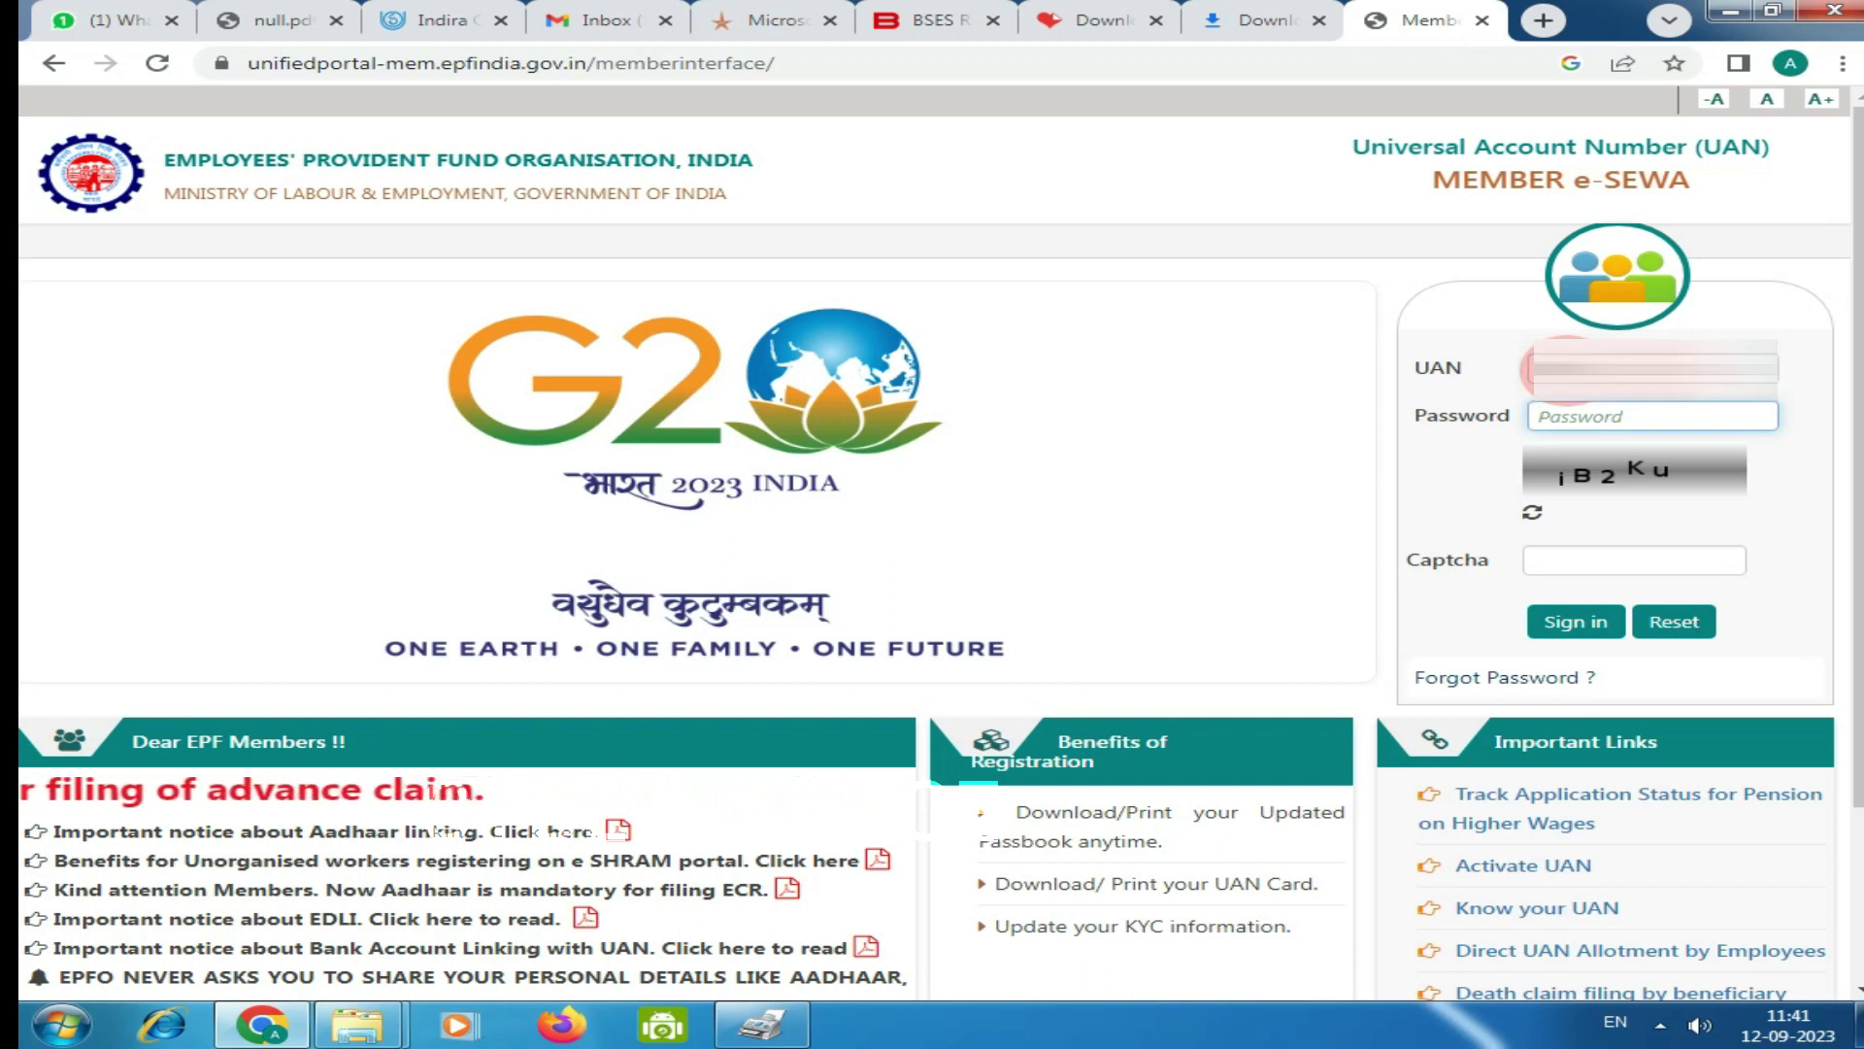
text(************)
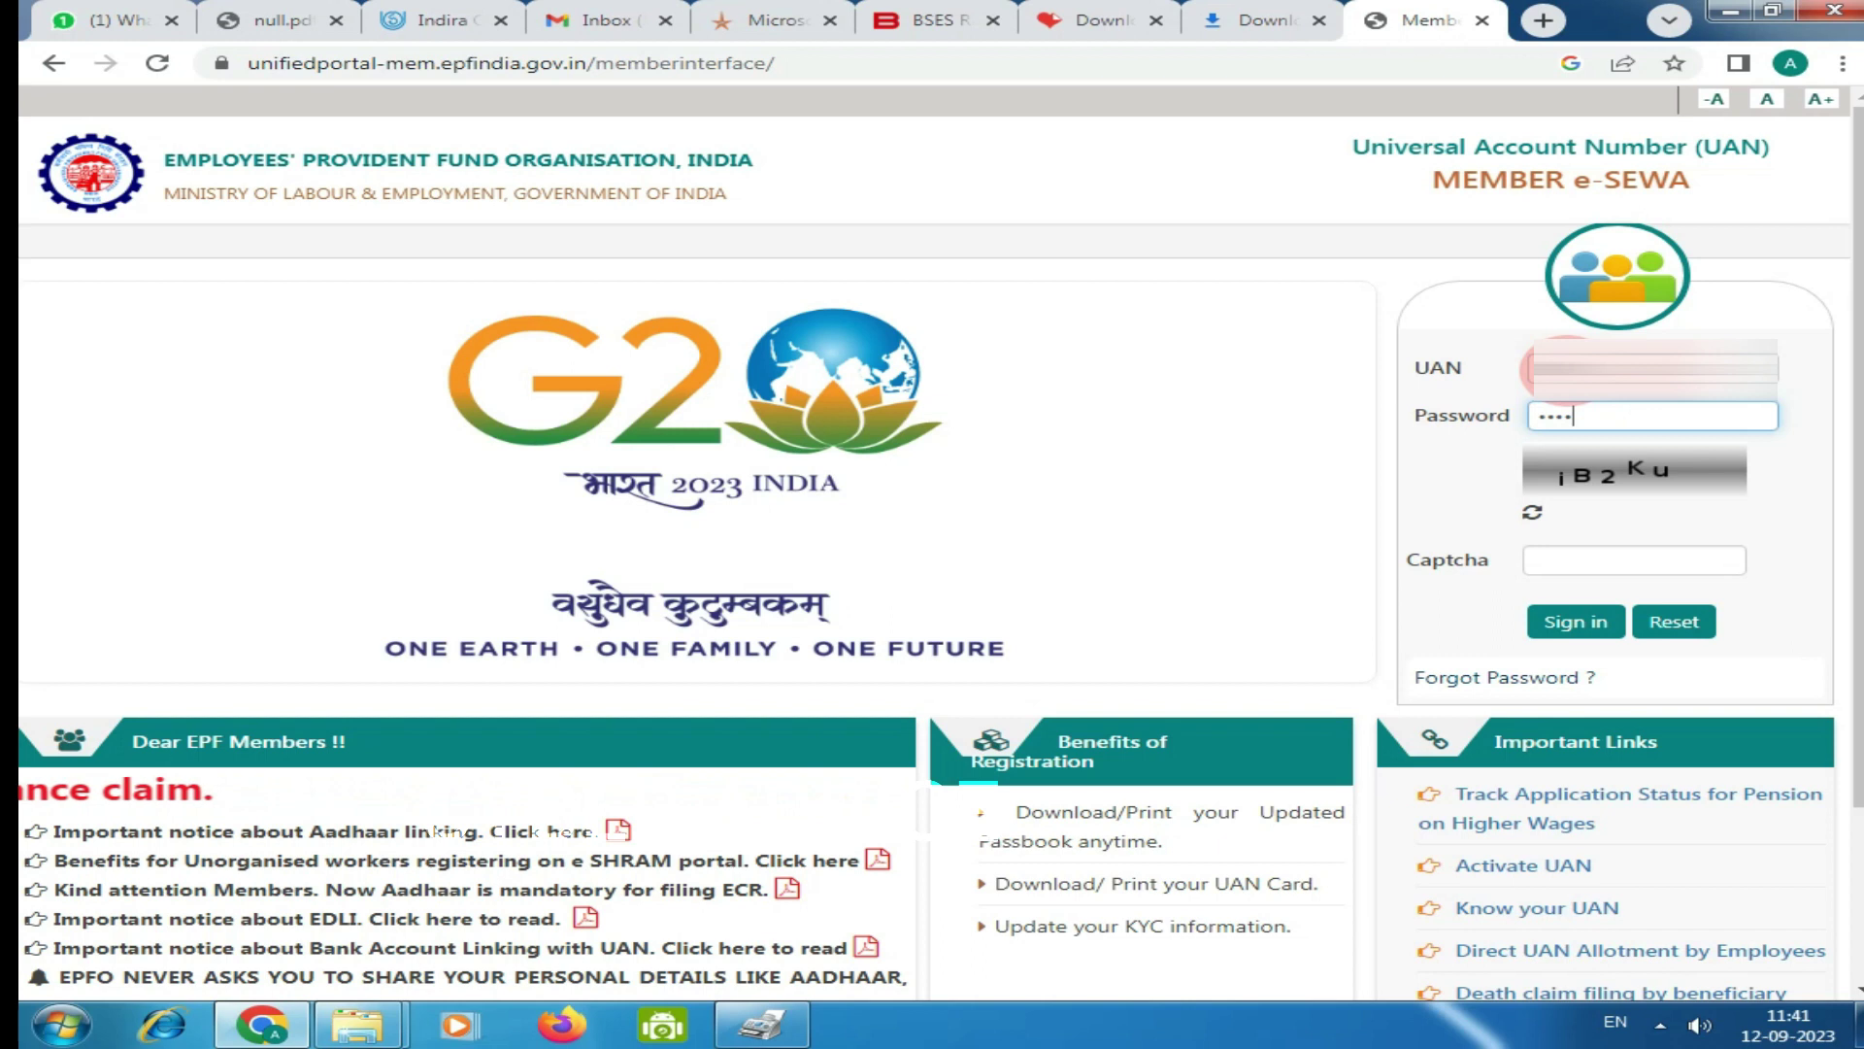
click(1576, 572)
text(iB2)
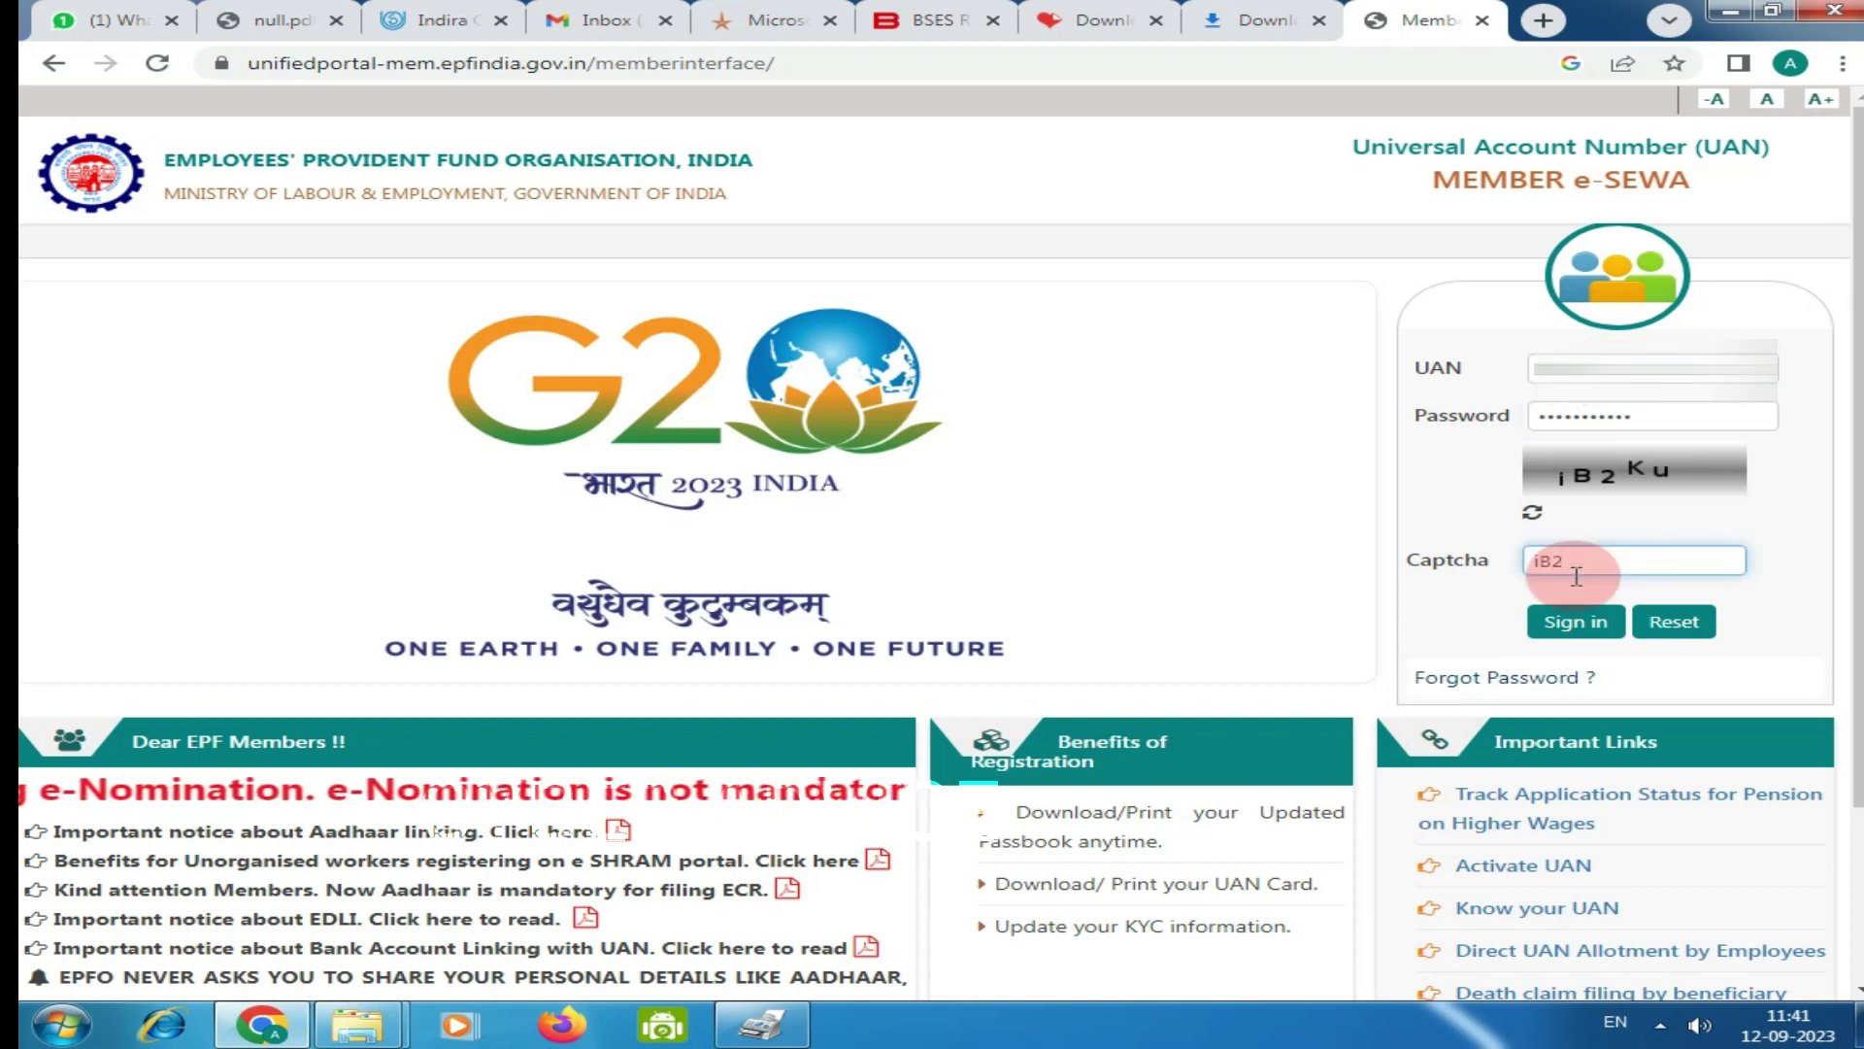
text(Ku)
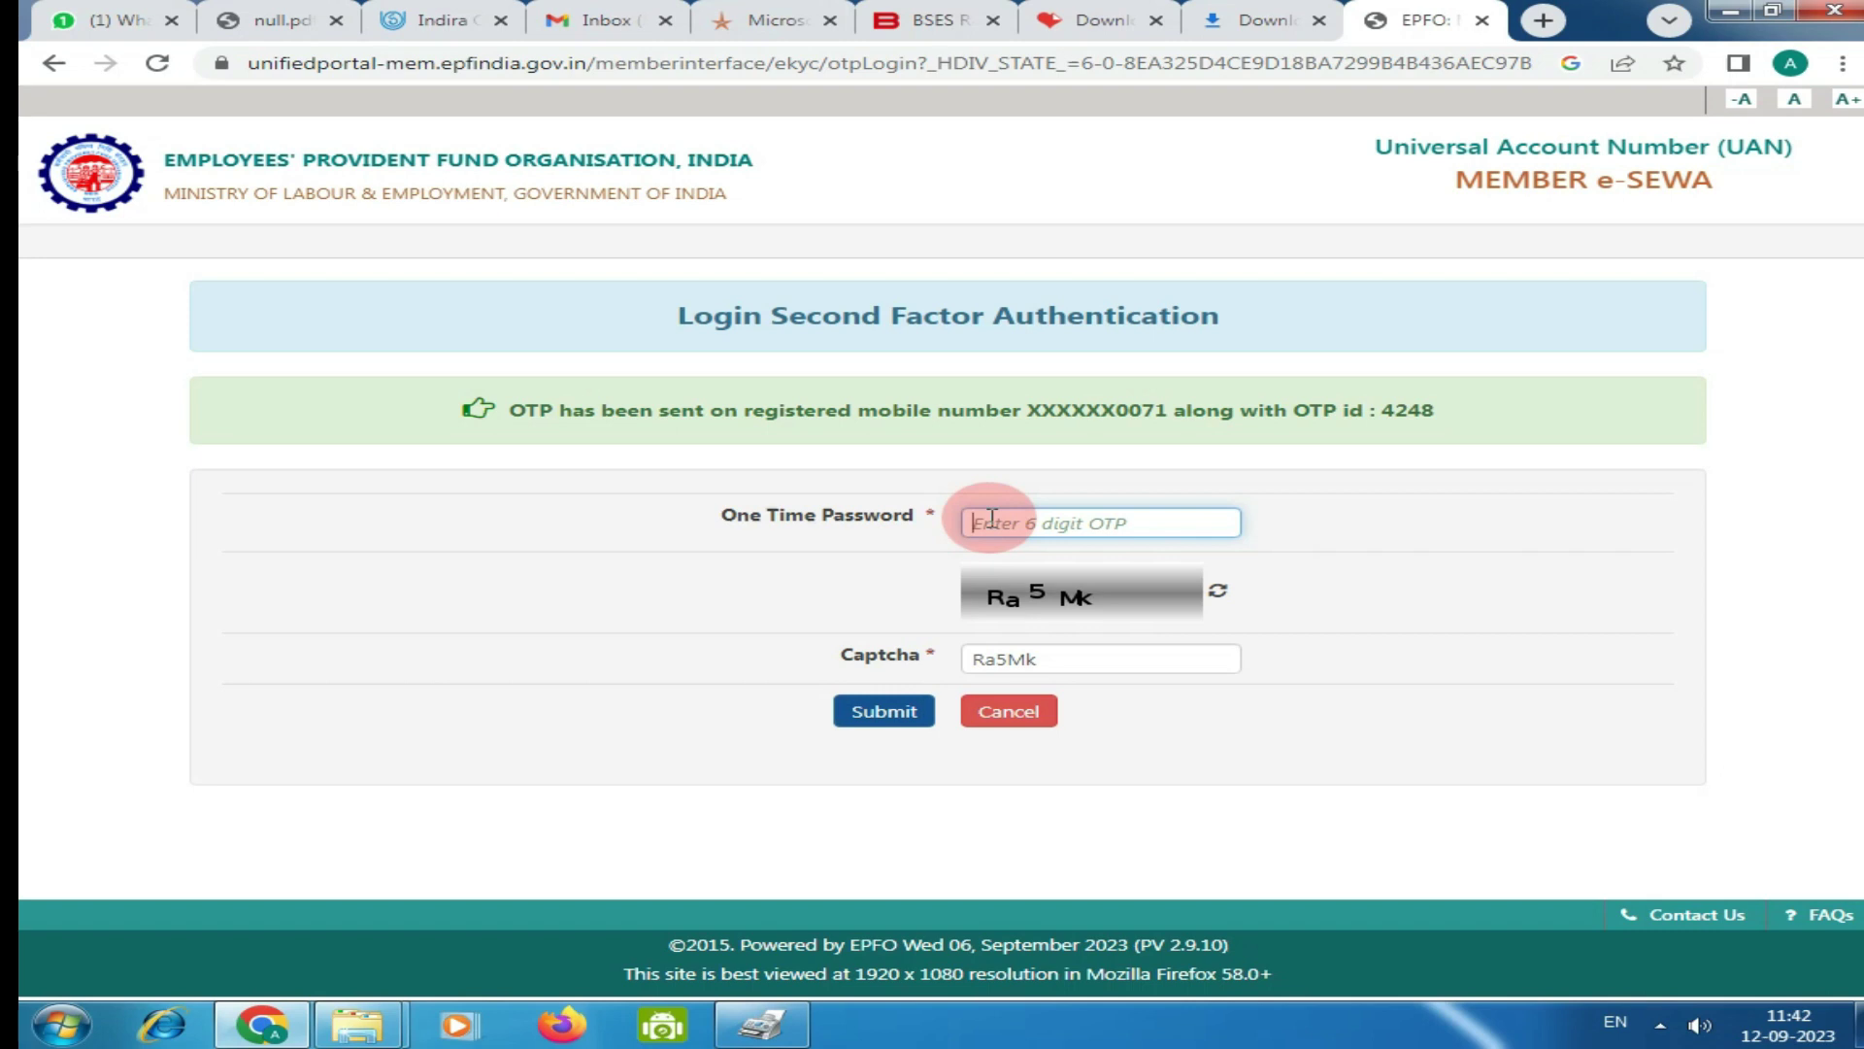
- Enter the 6-digit login OTP and submit it
text(******)
click(858, 709)
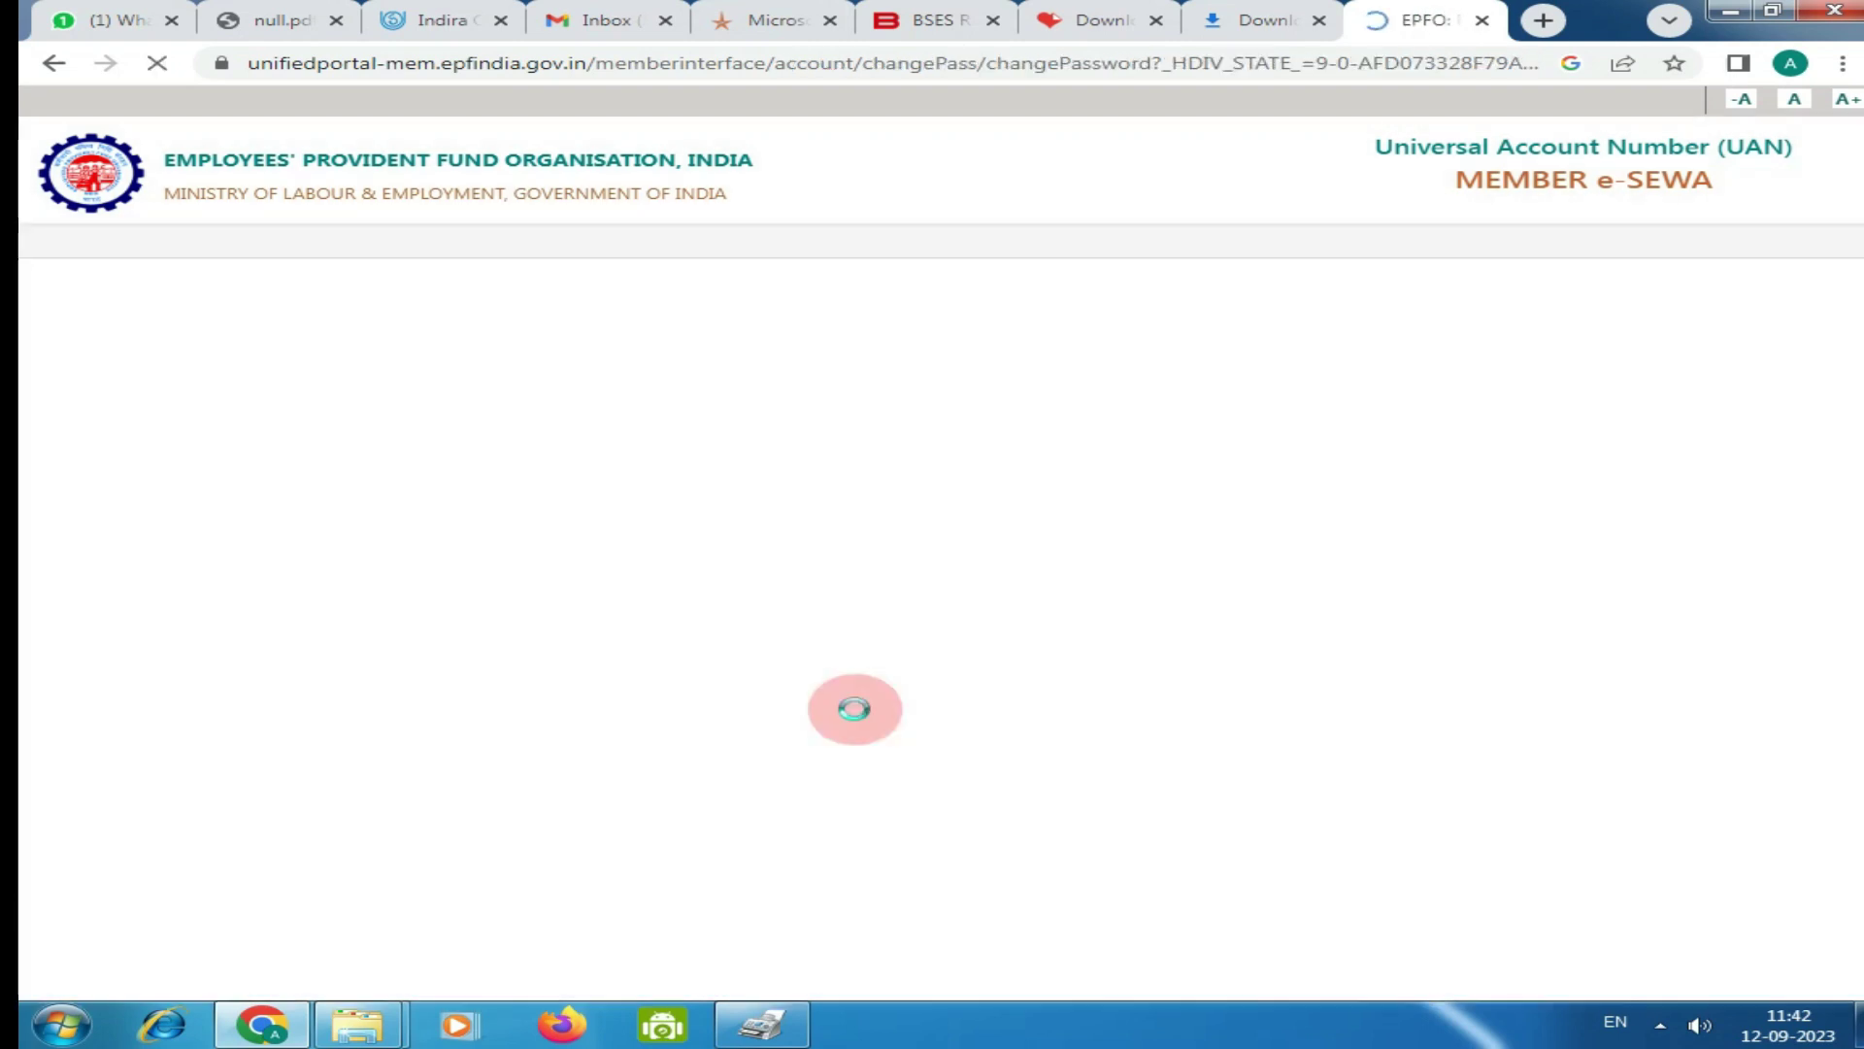
- Fill in the old password, the new password and its confirmation
click(903, 544)
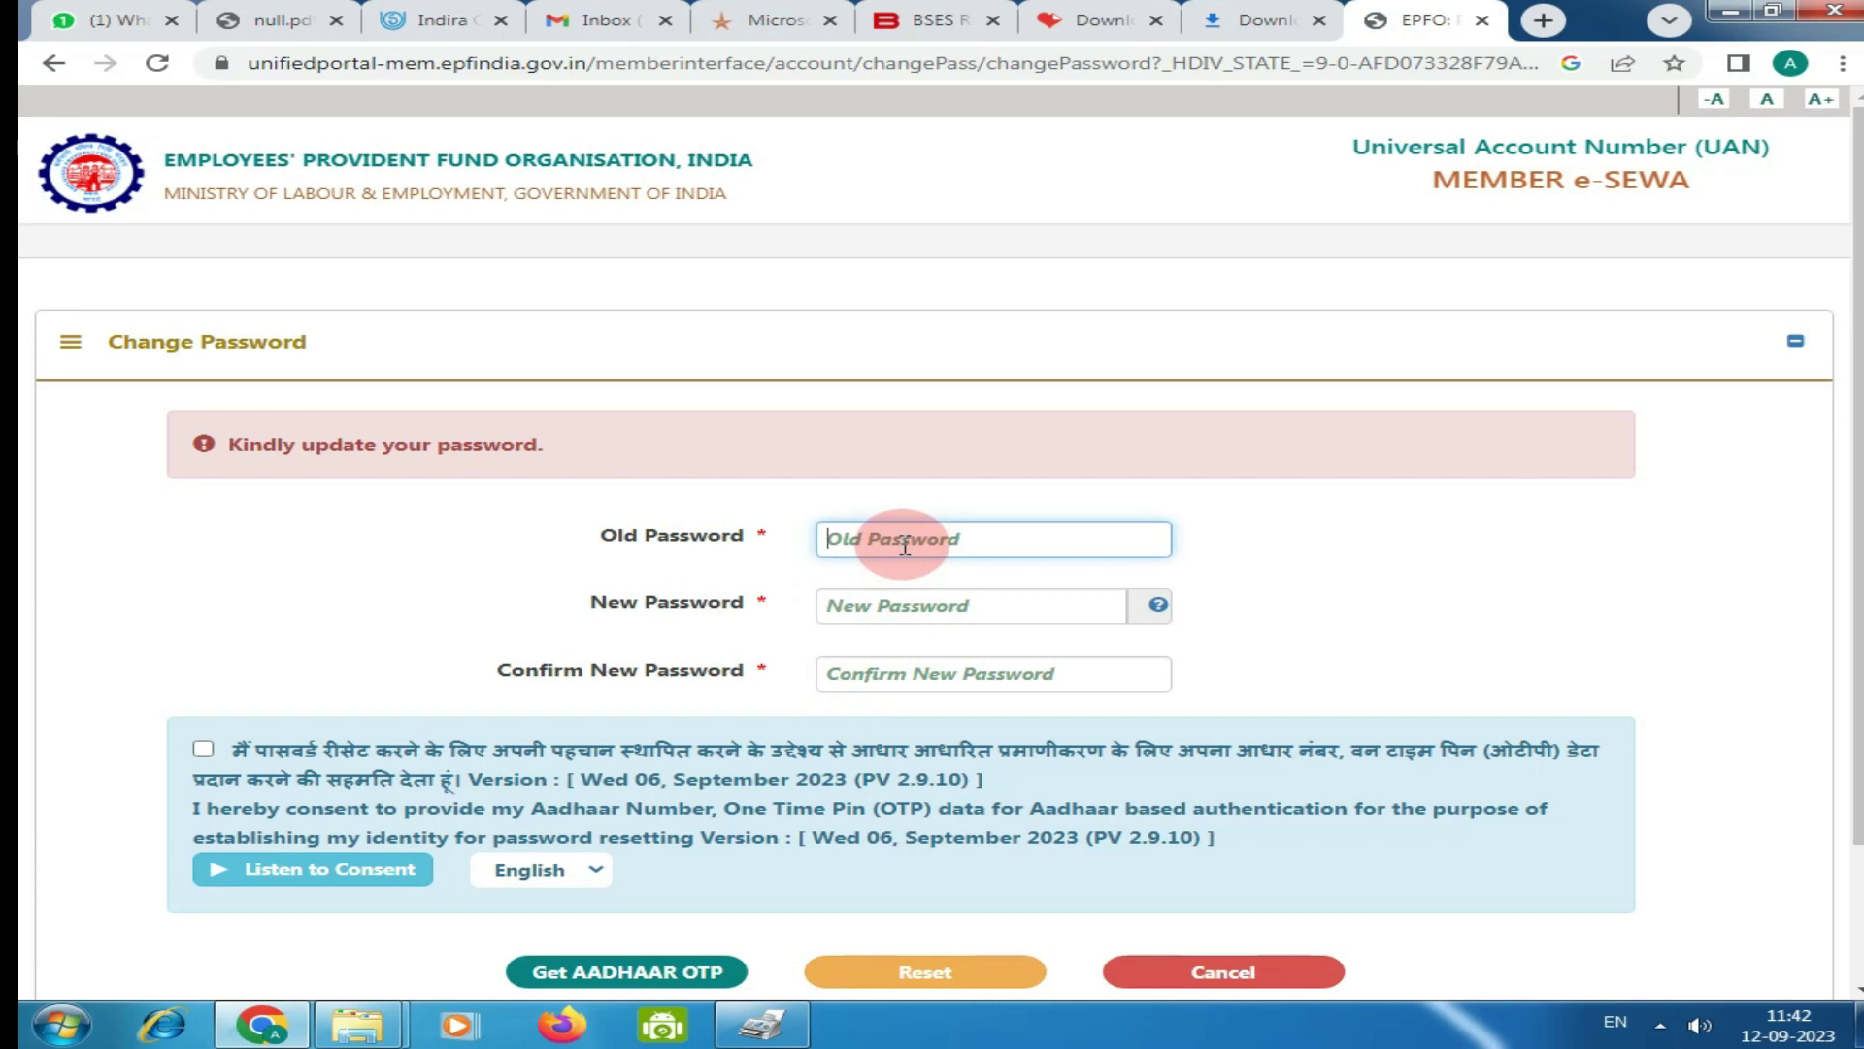
key(Tab)
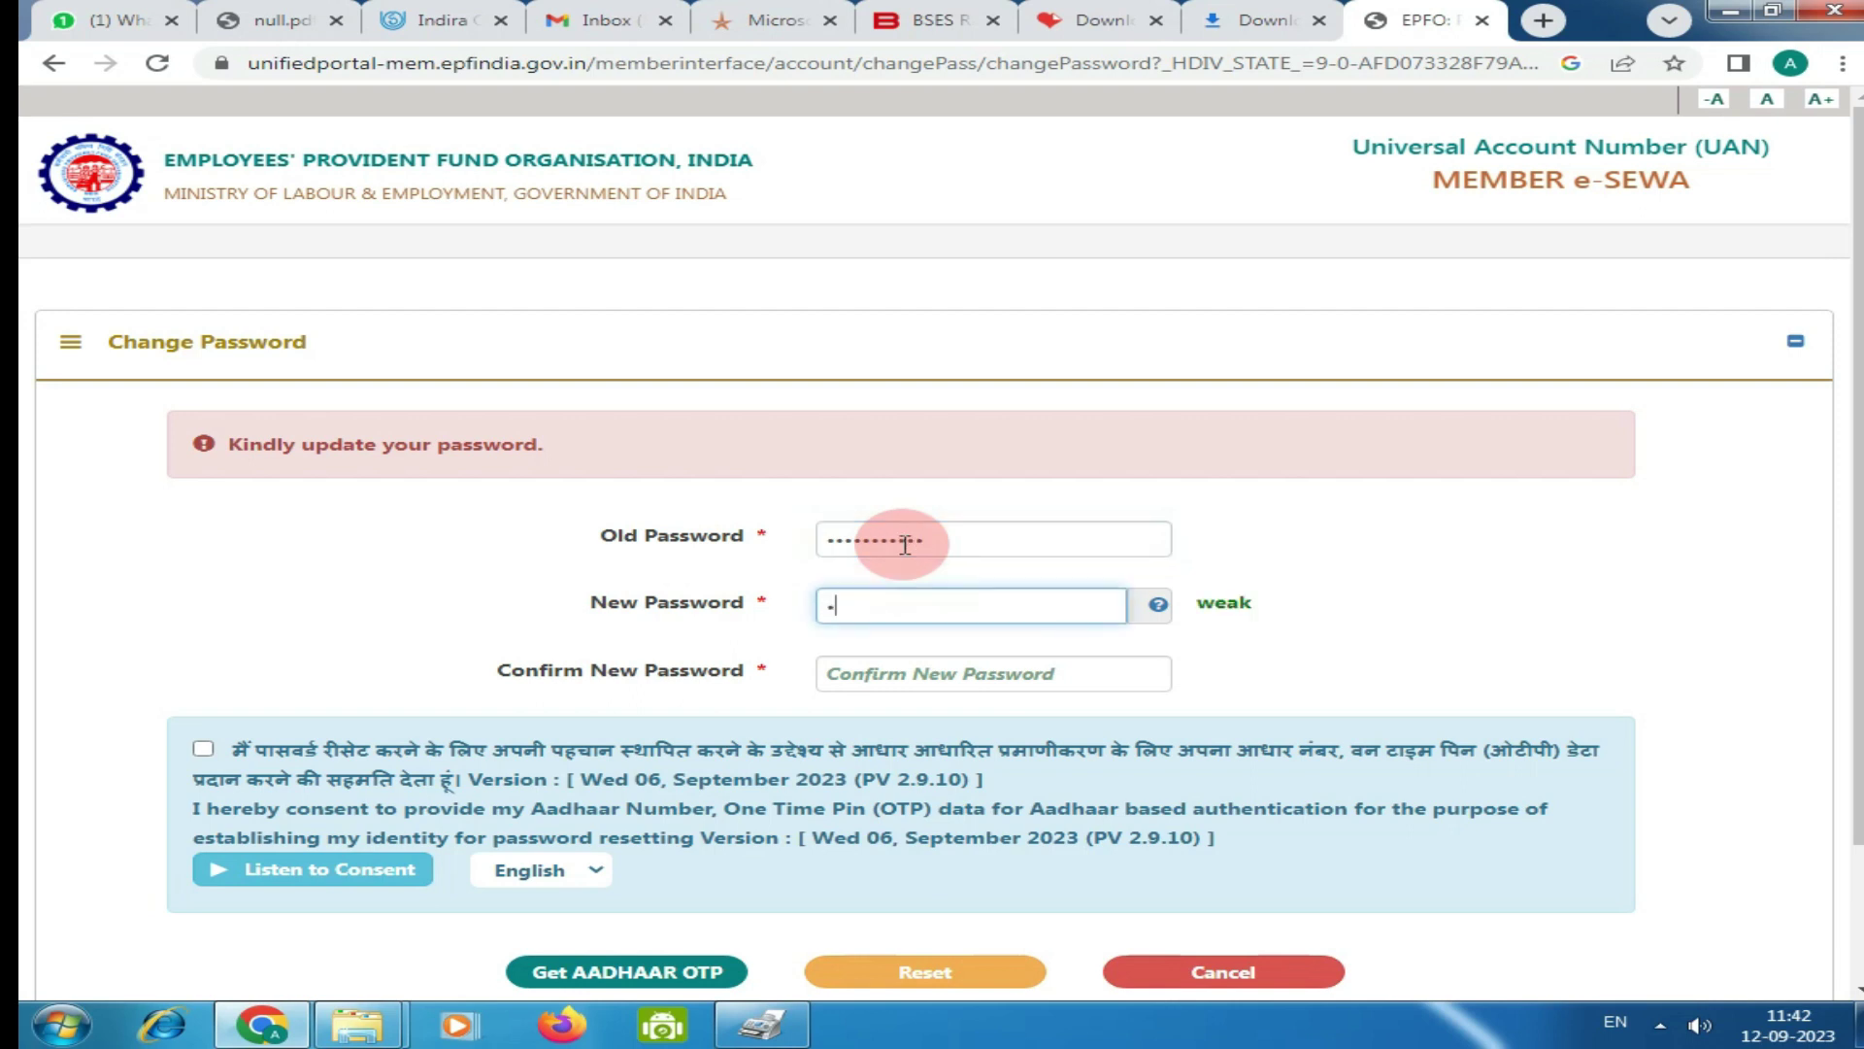
key(Tab)
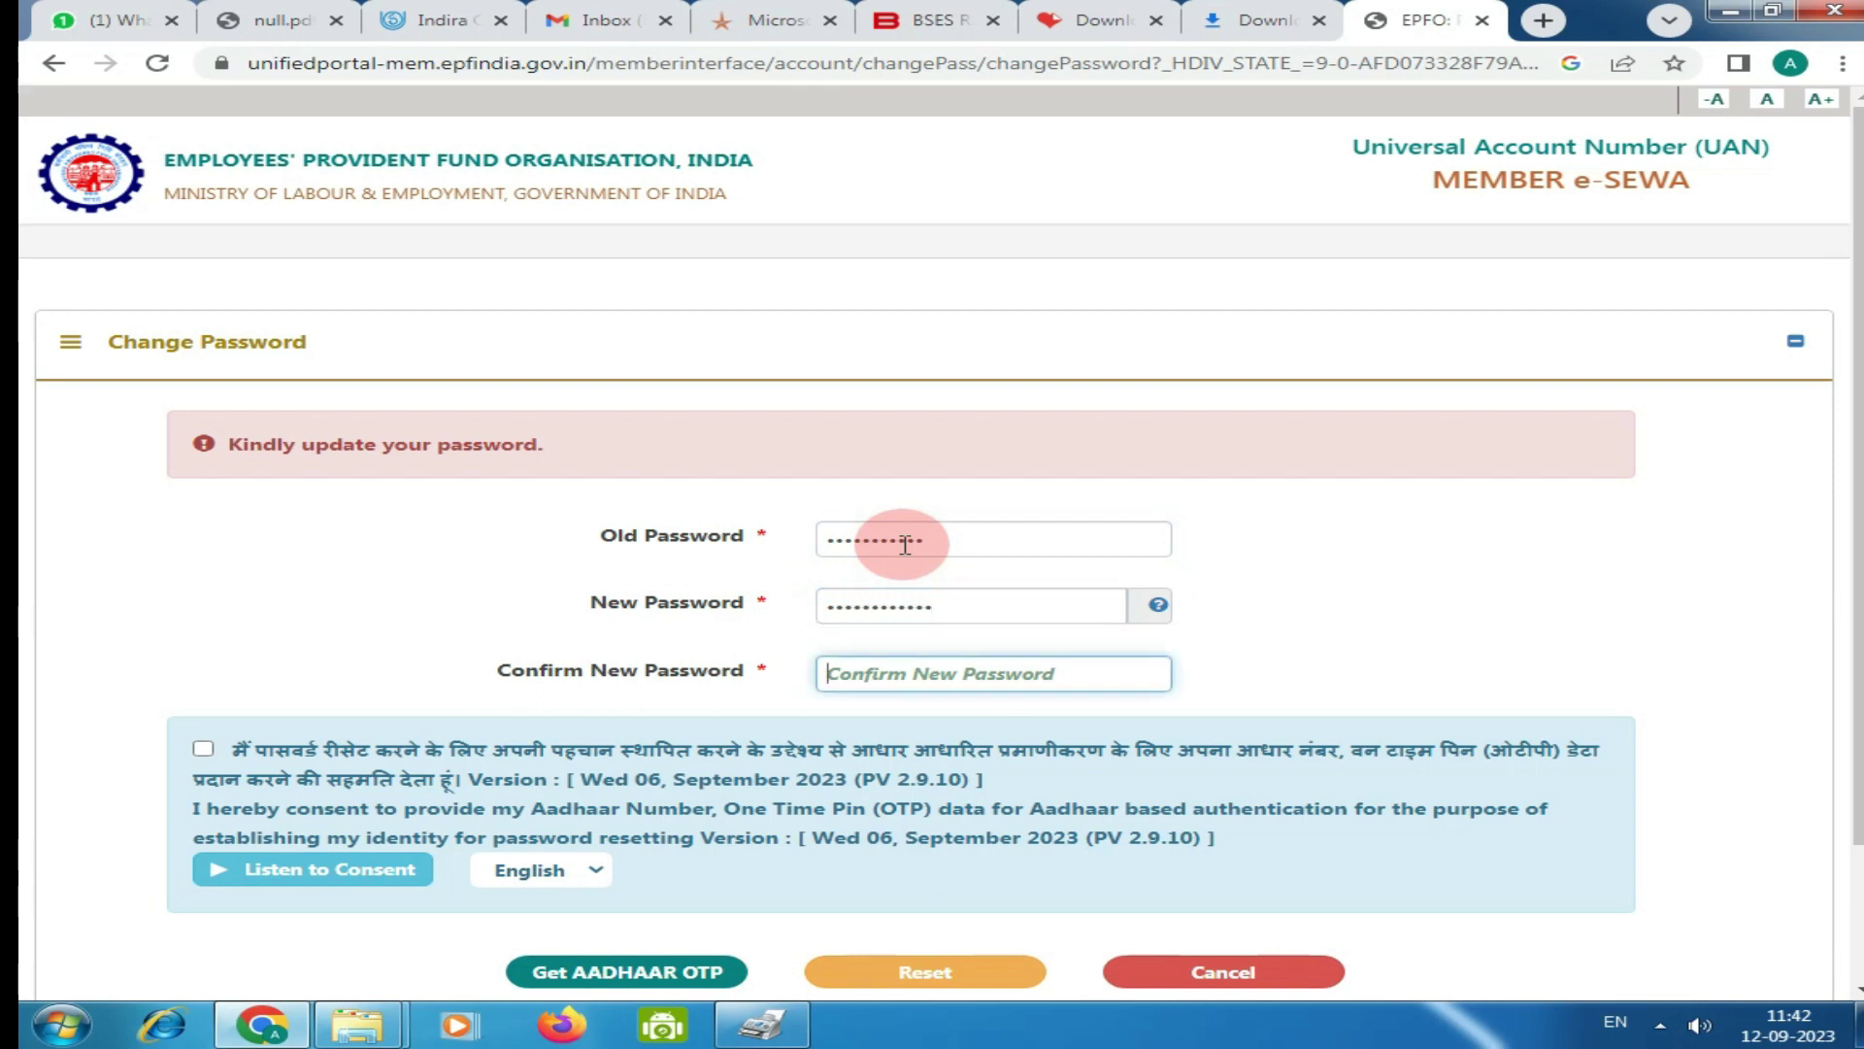
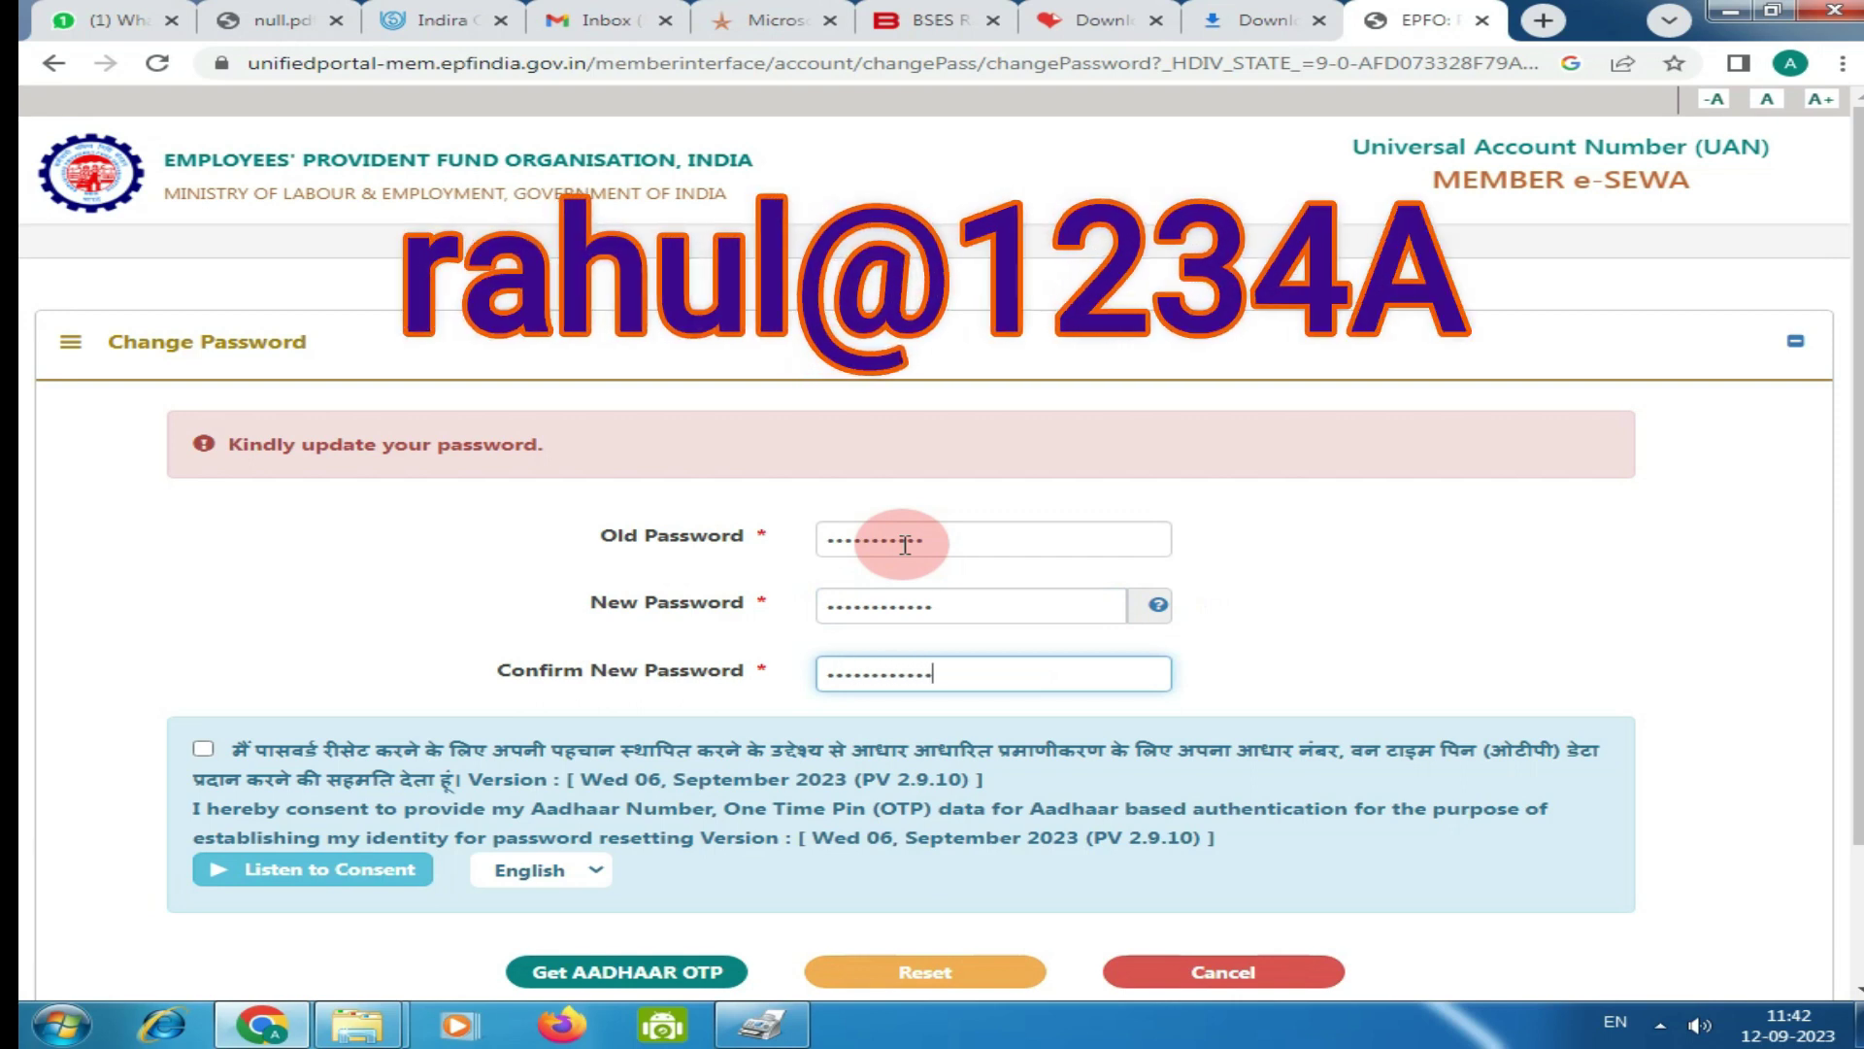
- Give Aadhaar authentication consent and request the Aadhaar OTP, confirming the password change
click(203, 747)
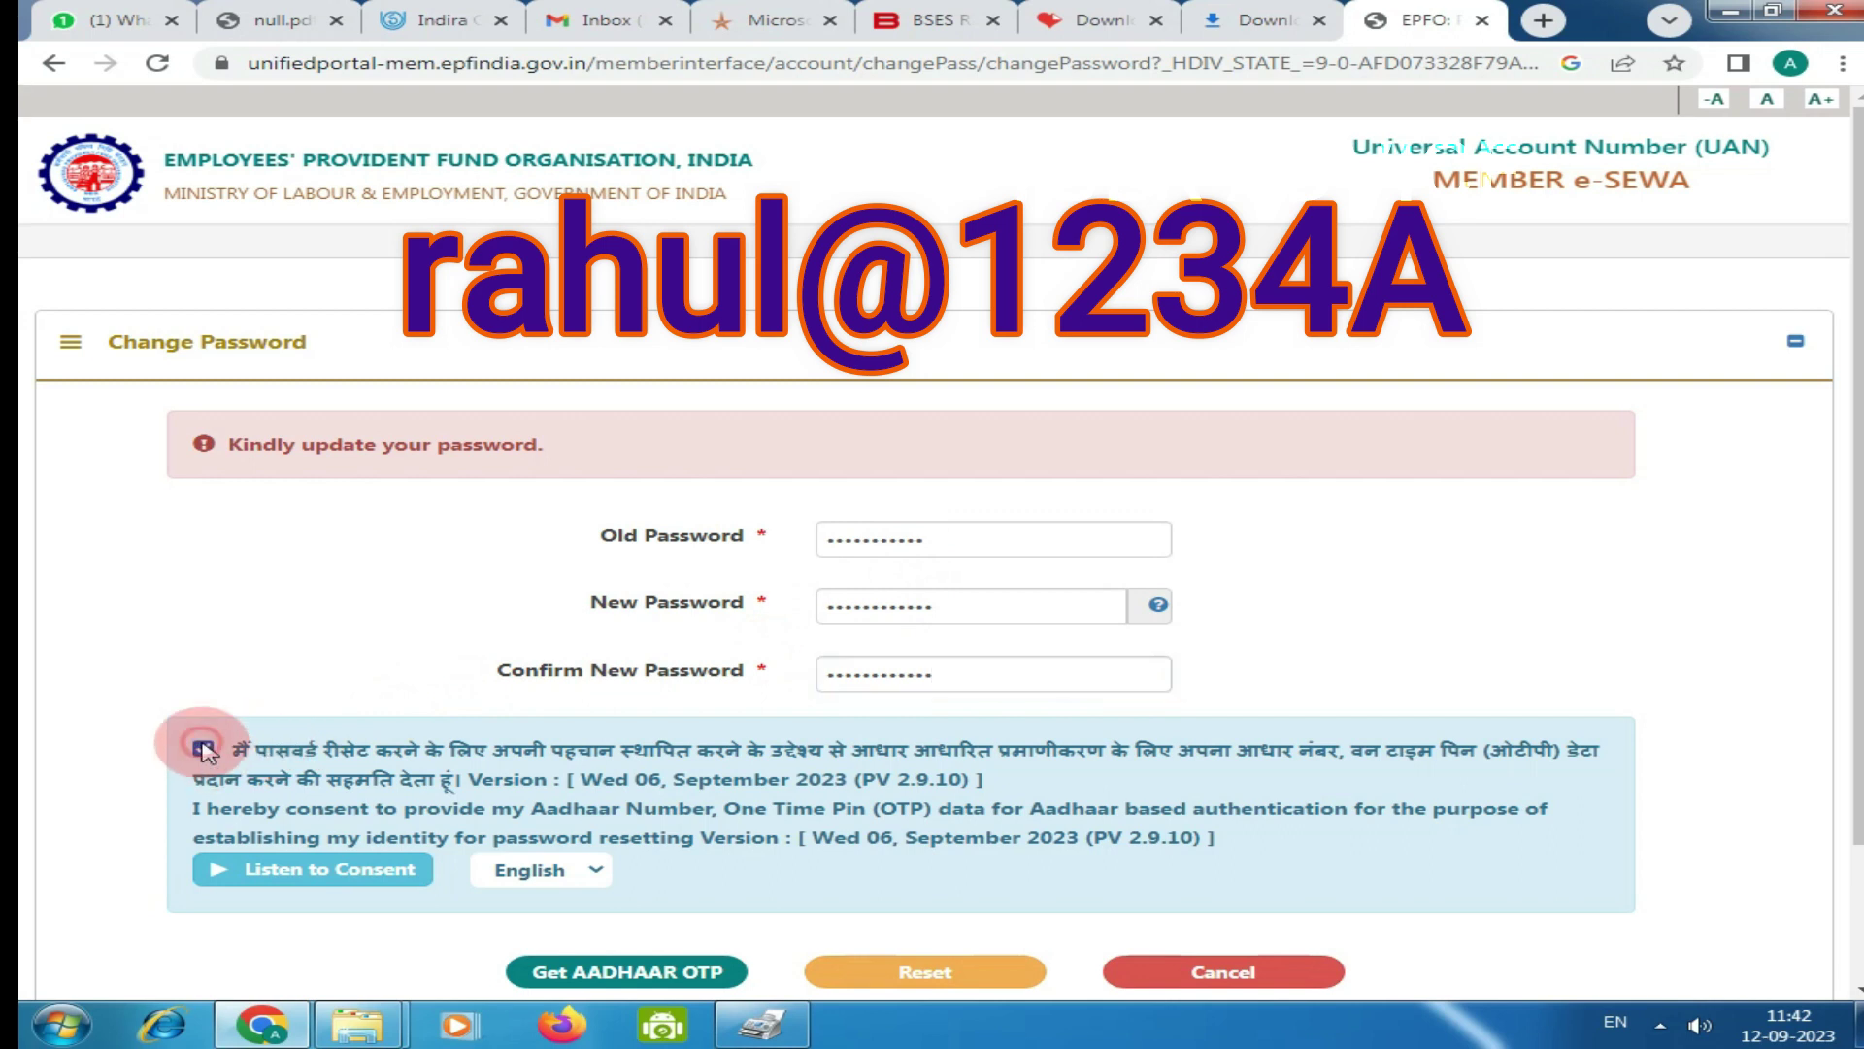
click(633, 976)
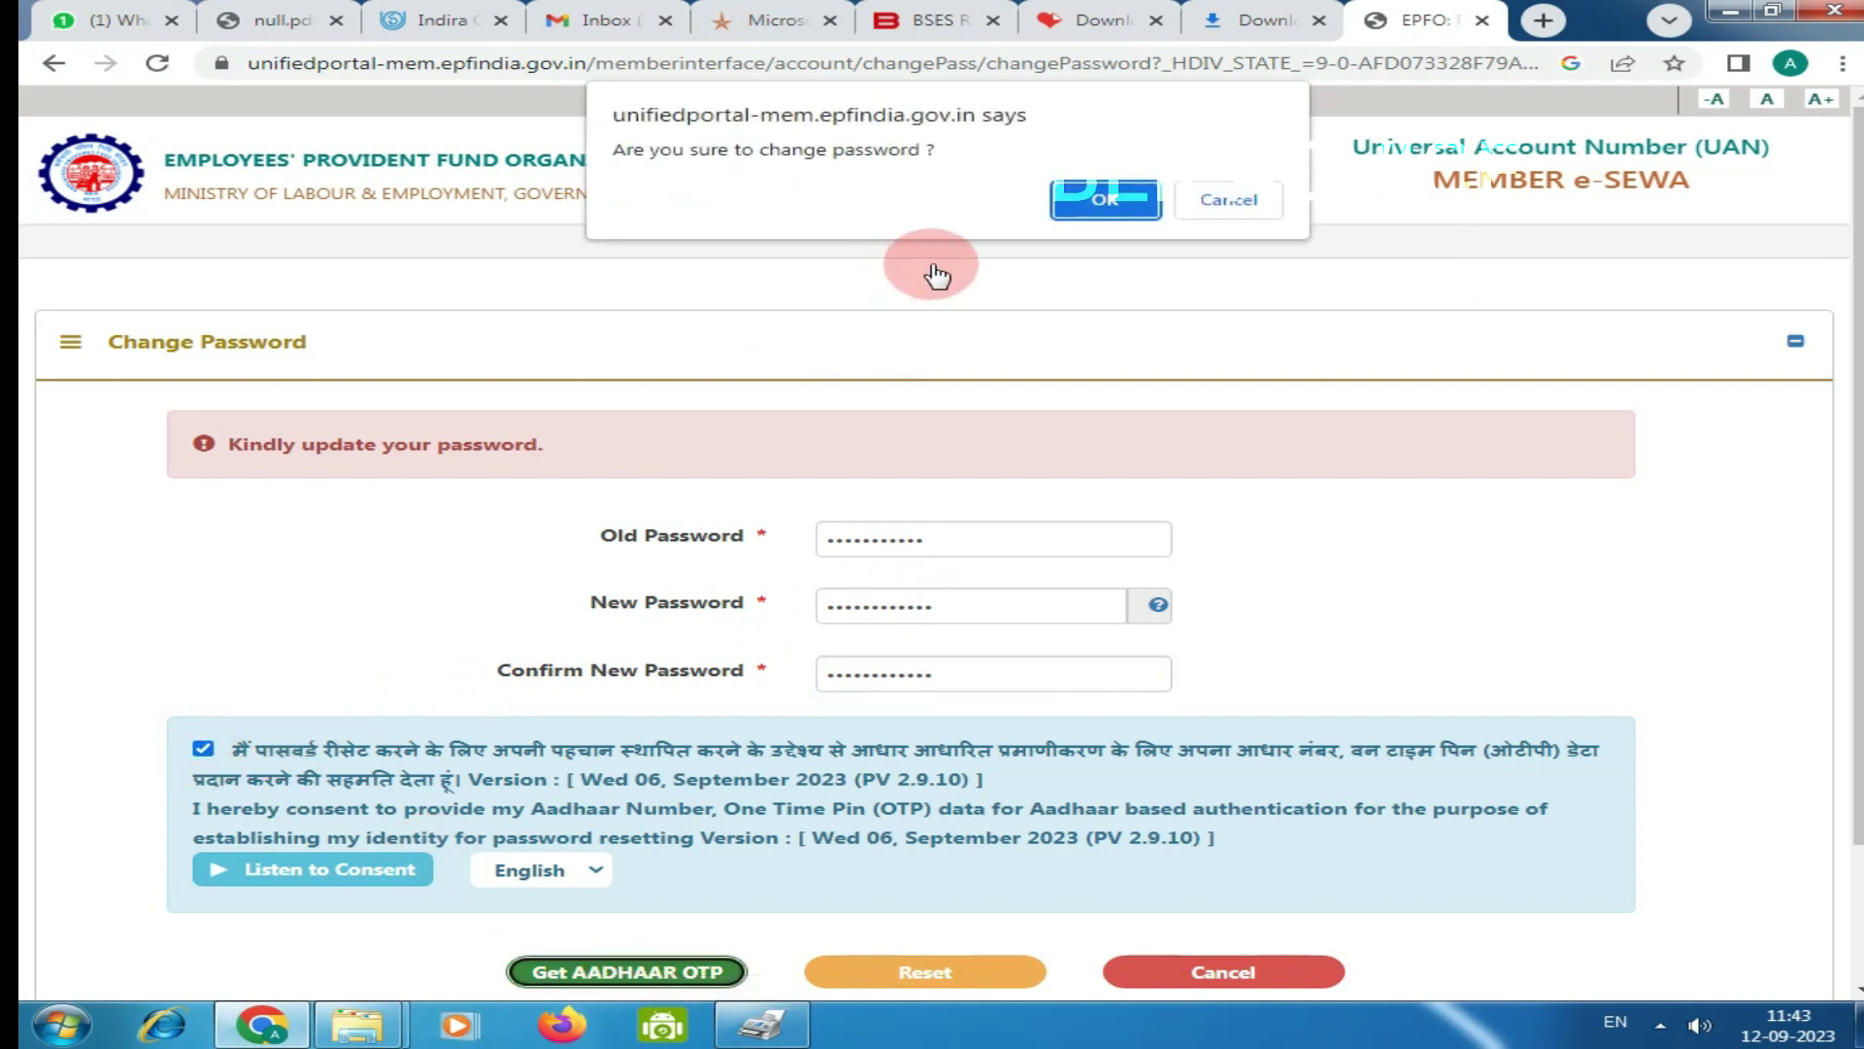
click(1096, 200)
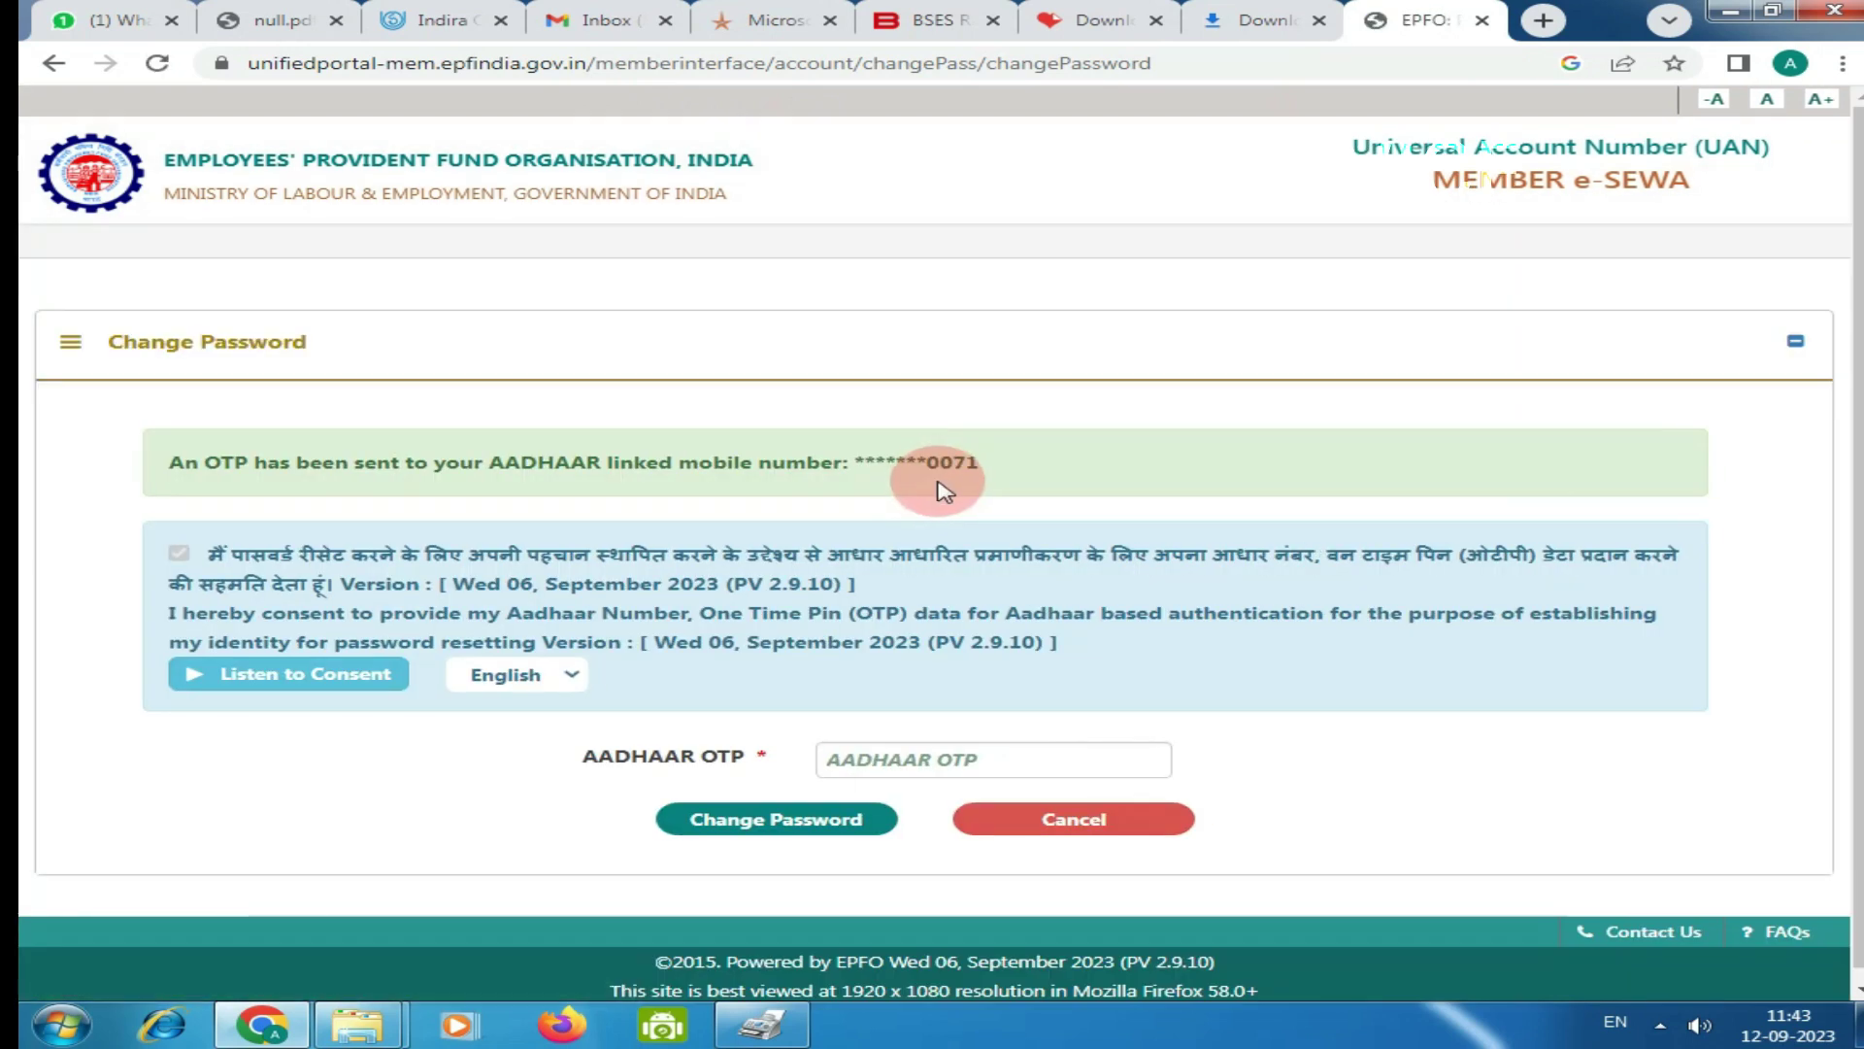
- Enter the 6-digit Aadhaar OTP and confirm the password change
click(1025, 764)
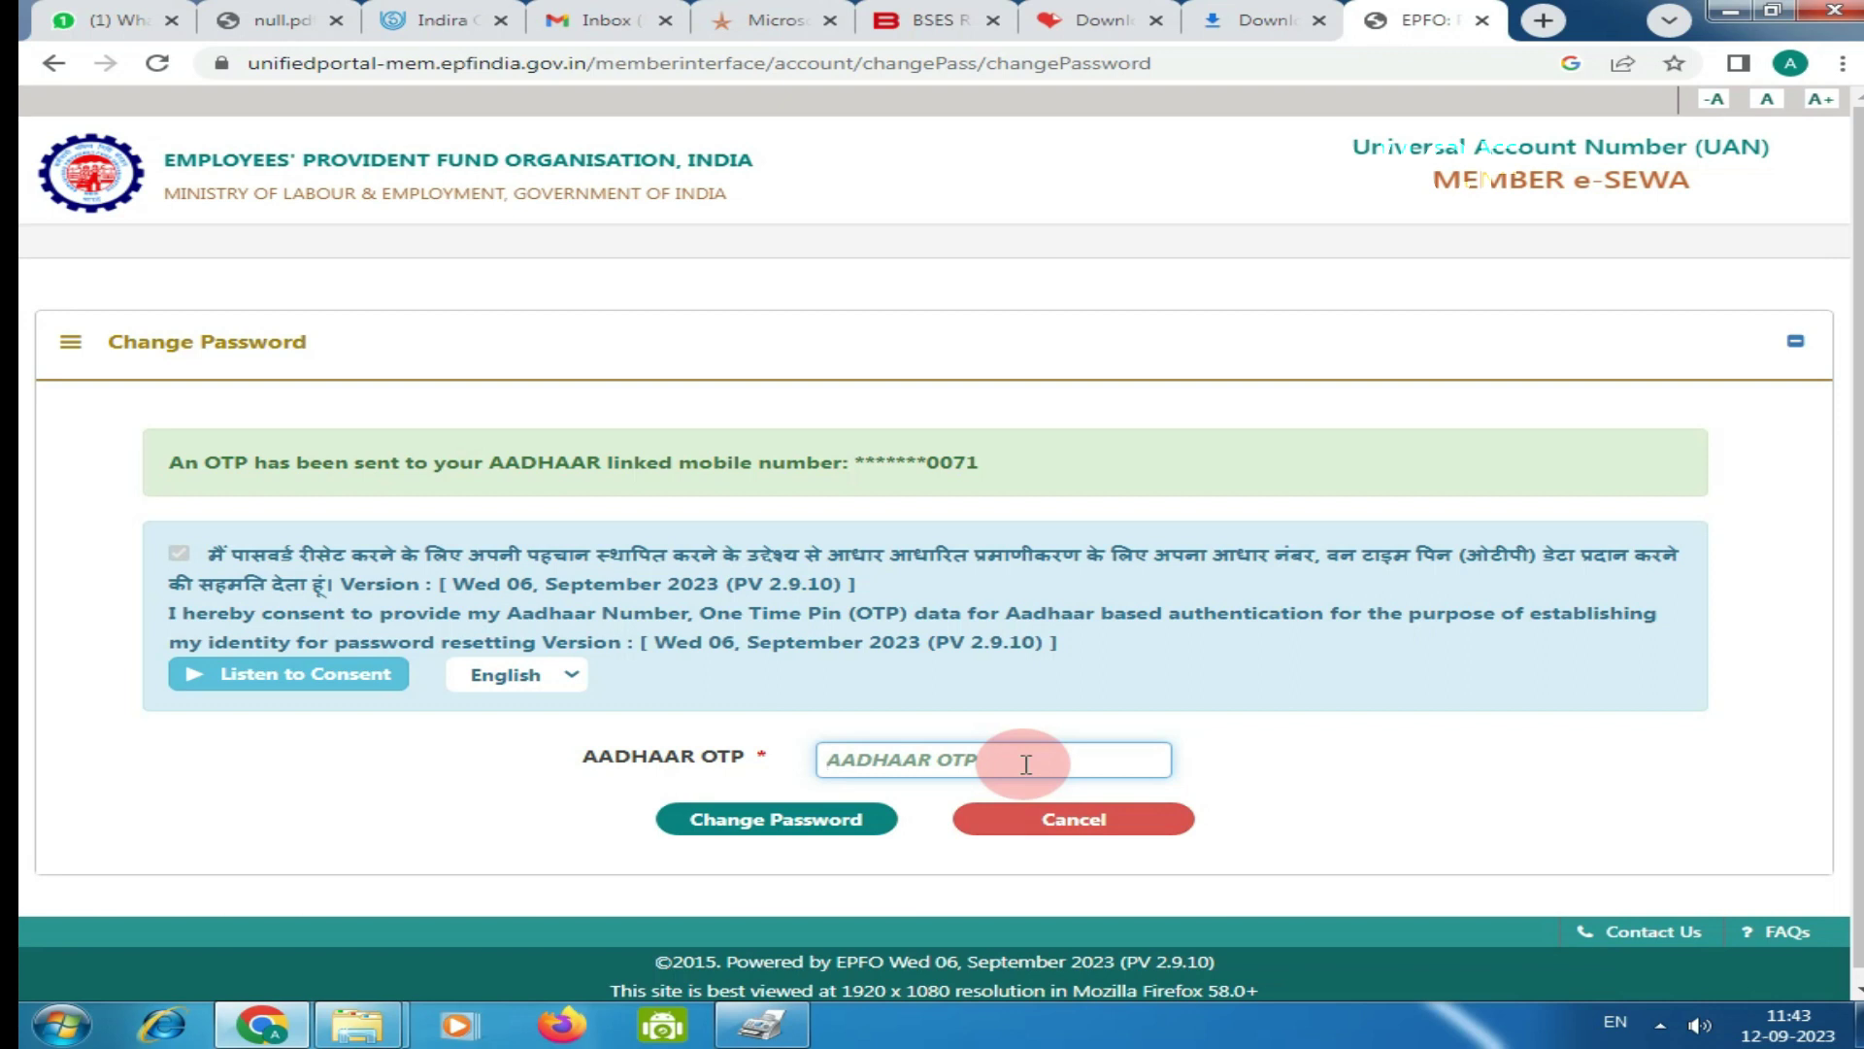
text(******)
click(784, 821)
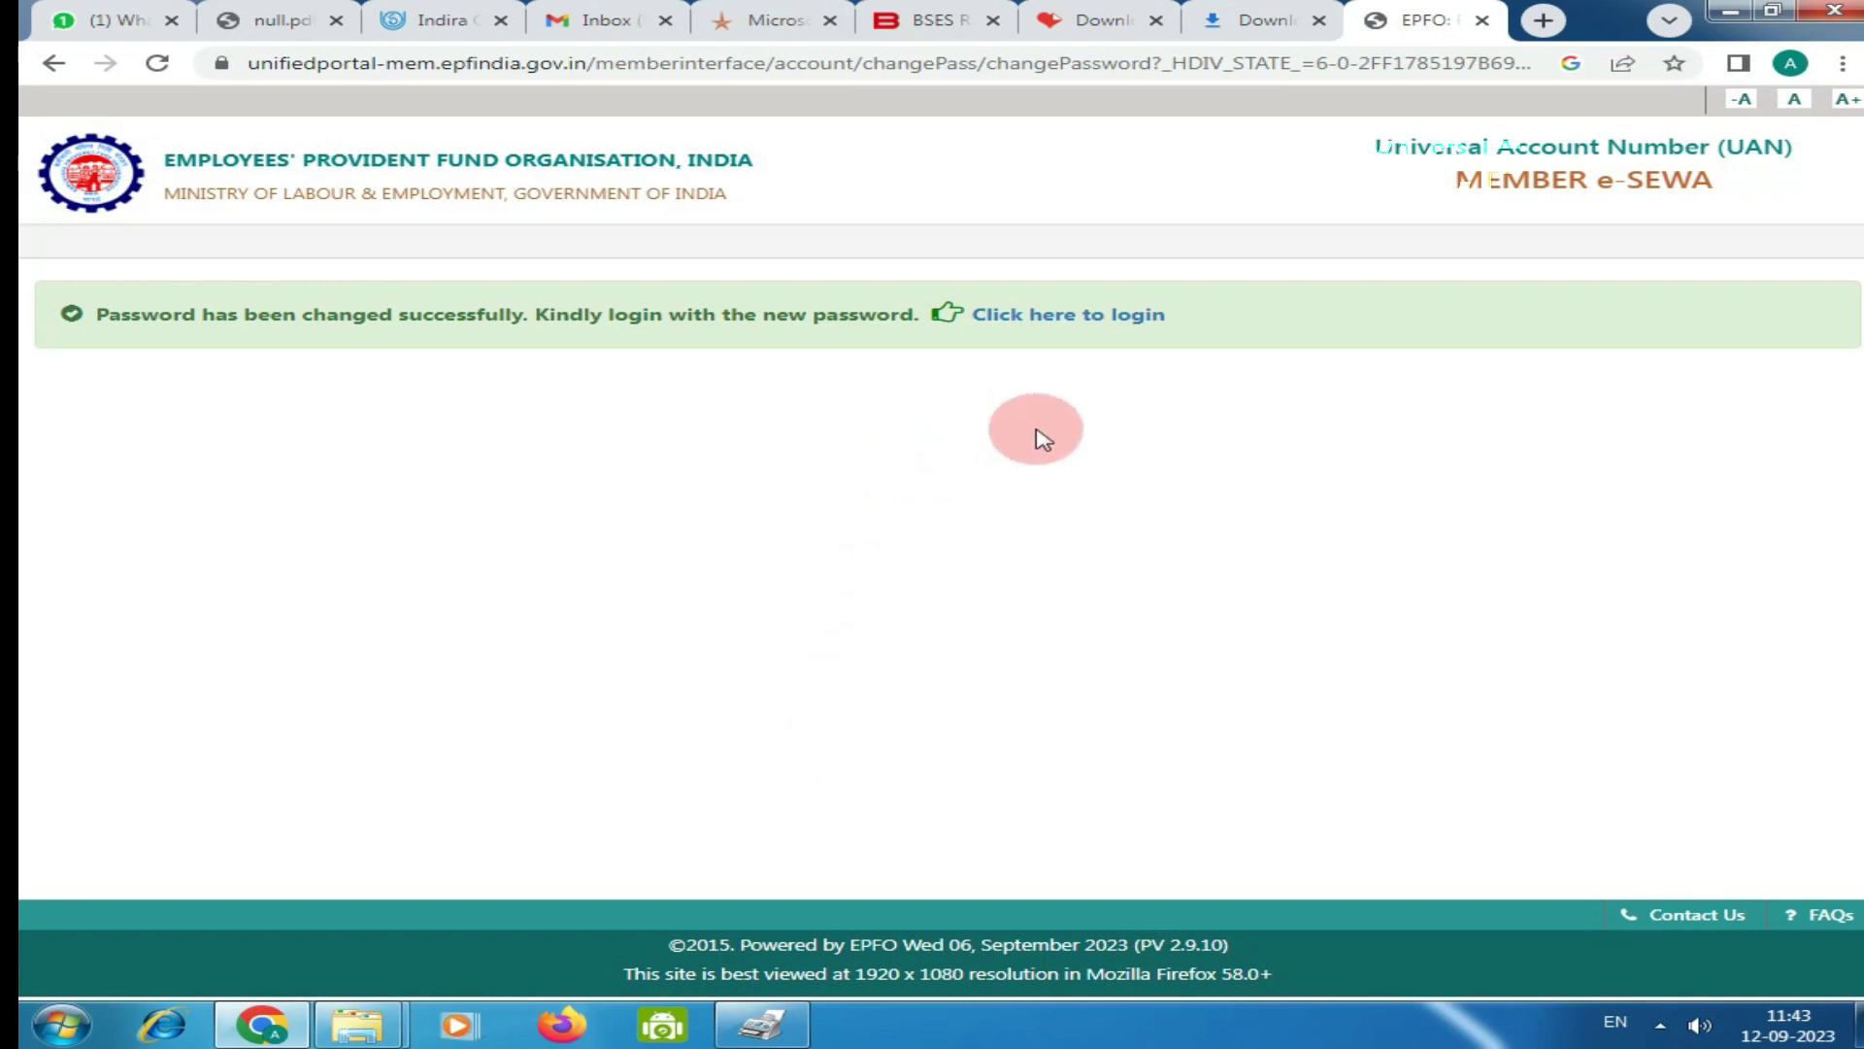
- Return to login, dismiss the fraud warning, and sign in with UAN, new password and captcha
click(1069, 326)
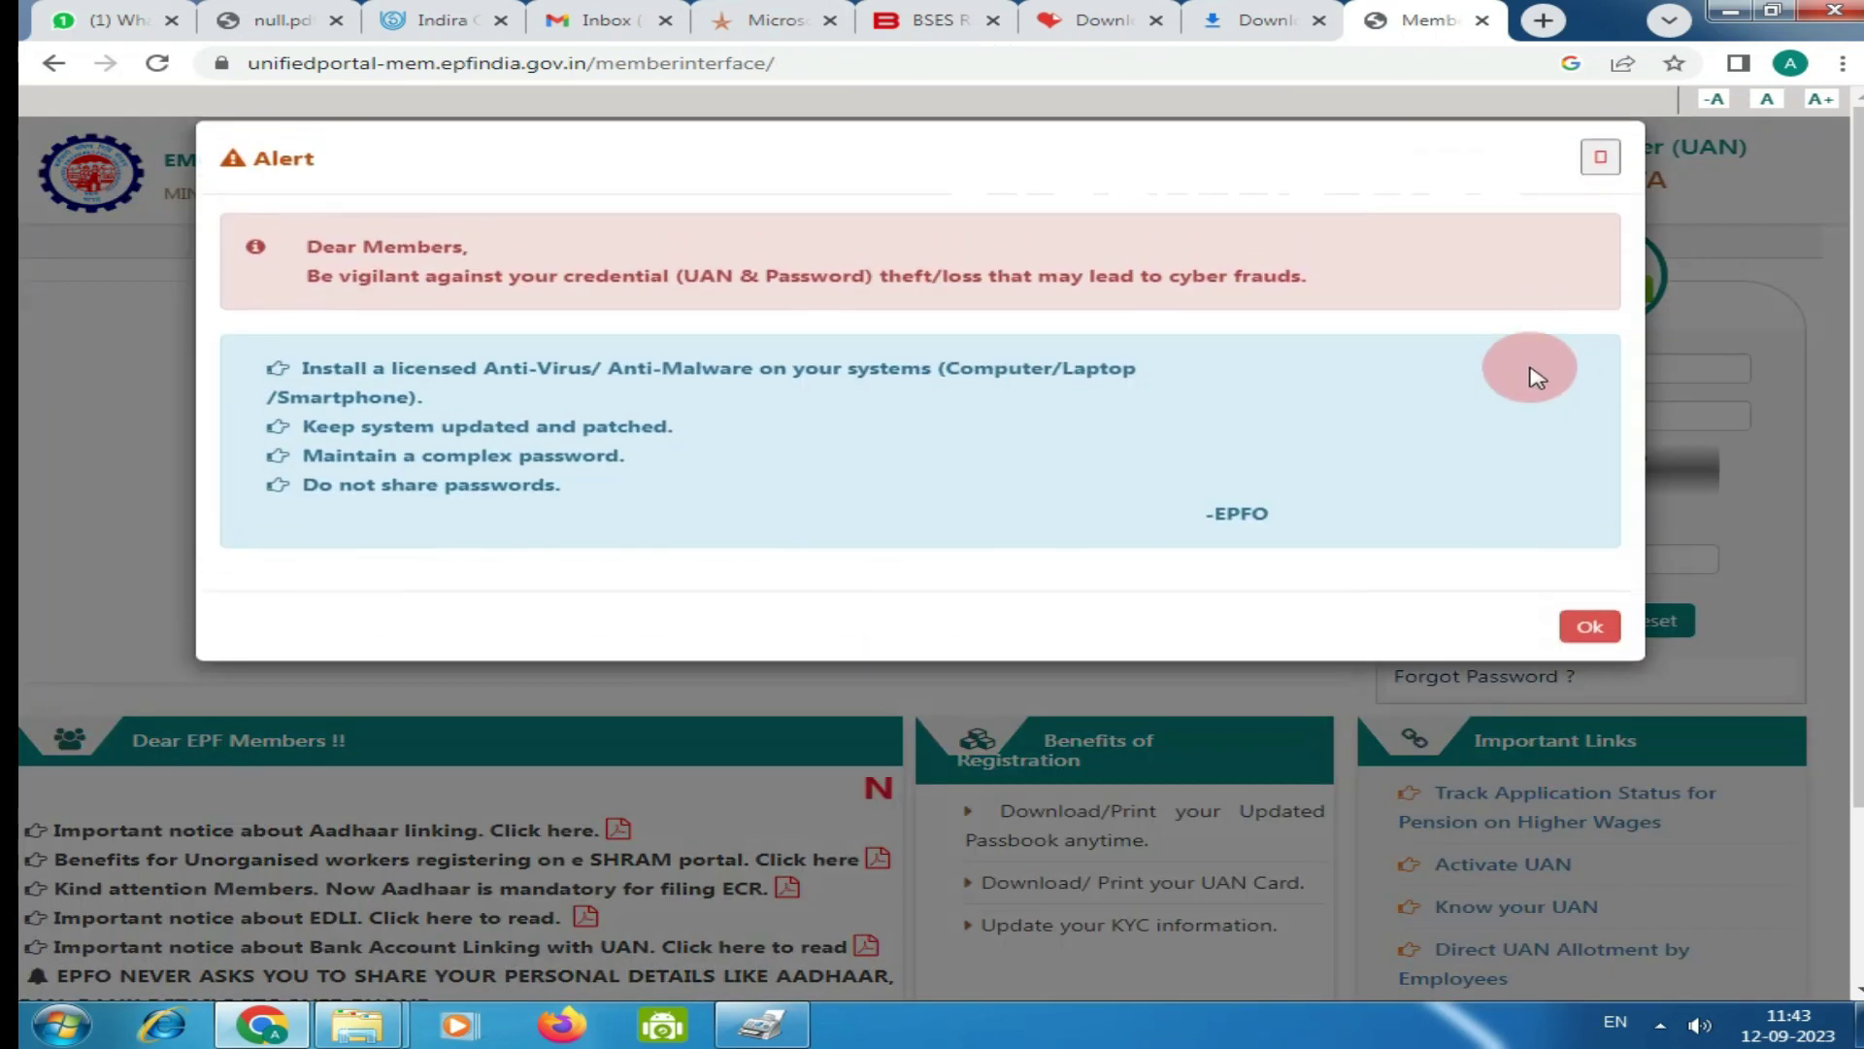
click(1570, 632)
click(1554, 367)
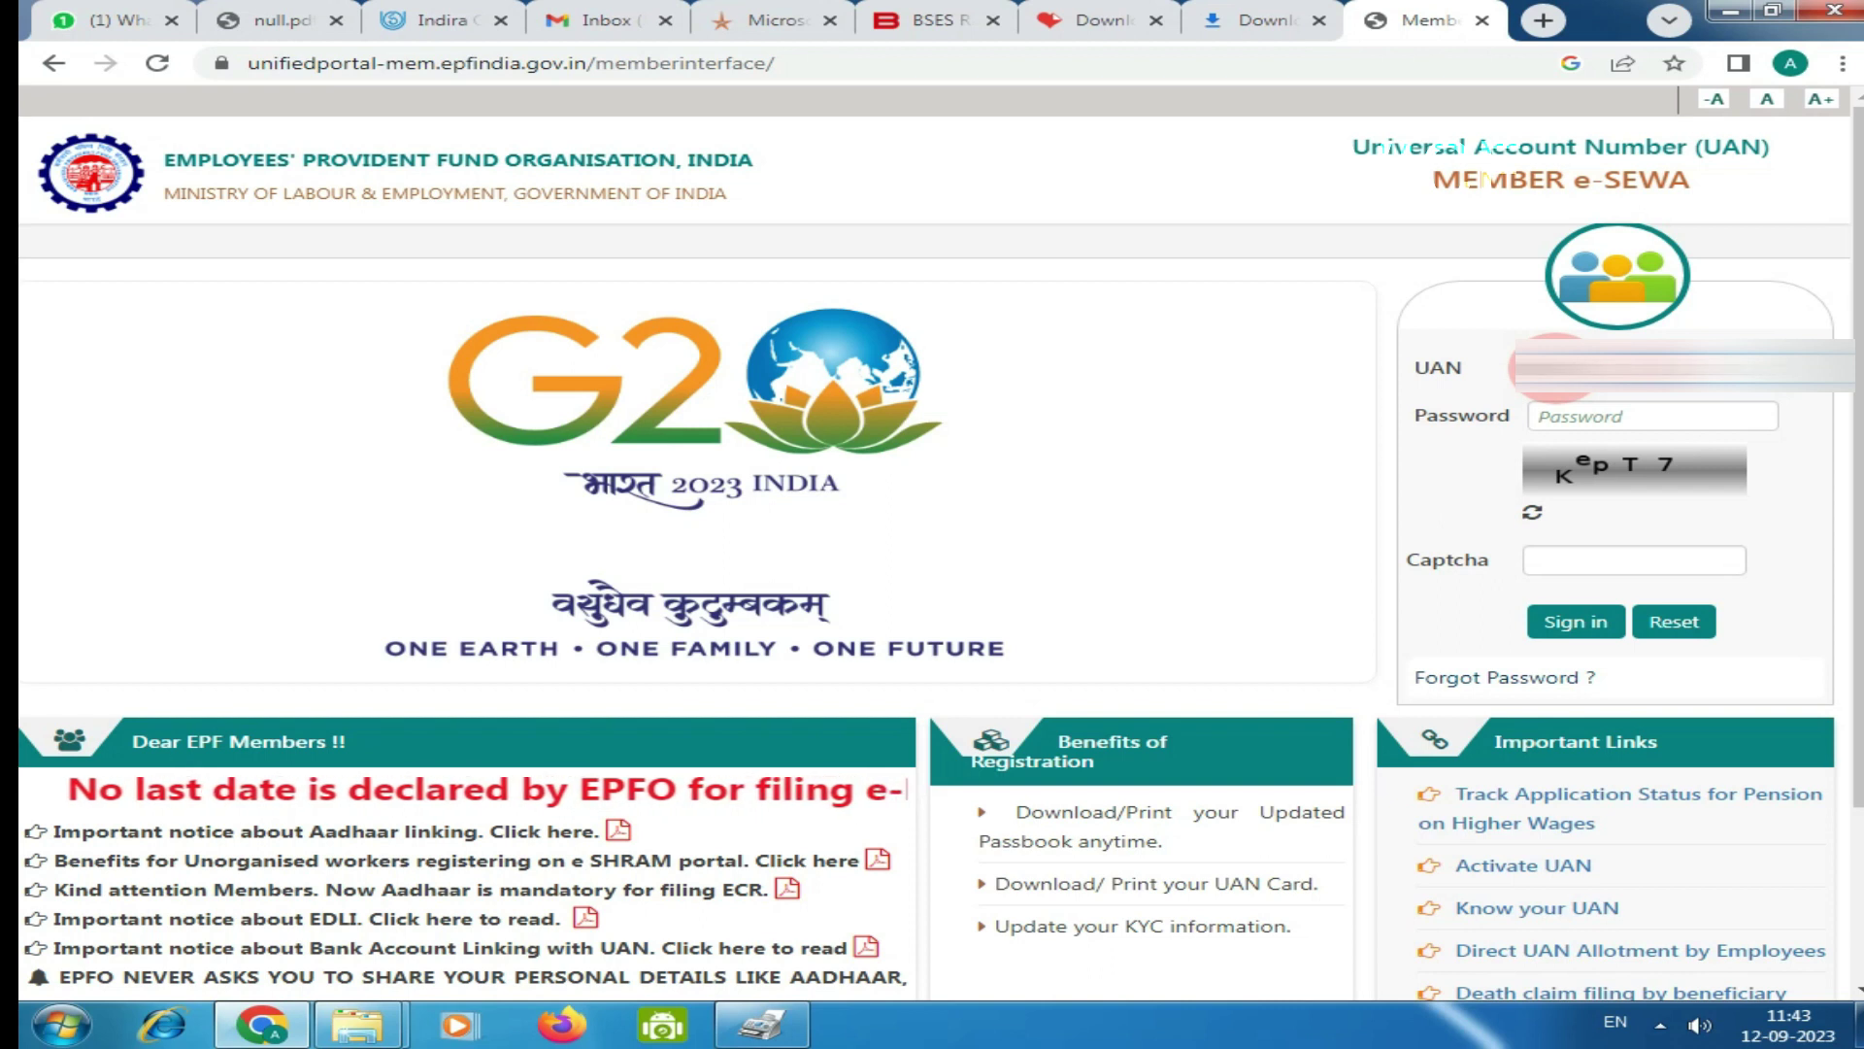
key(Tab)
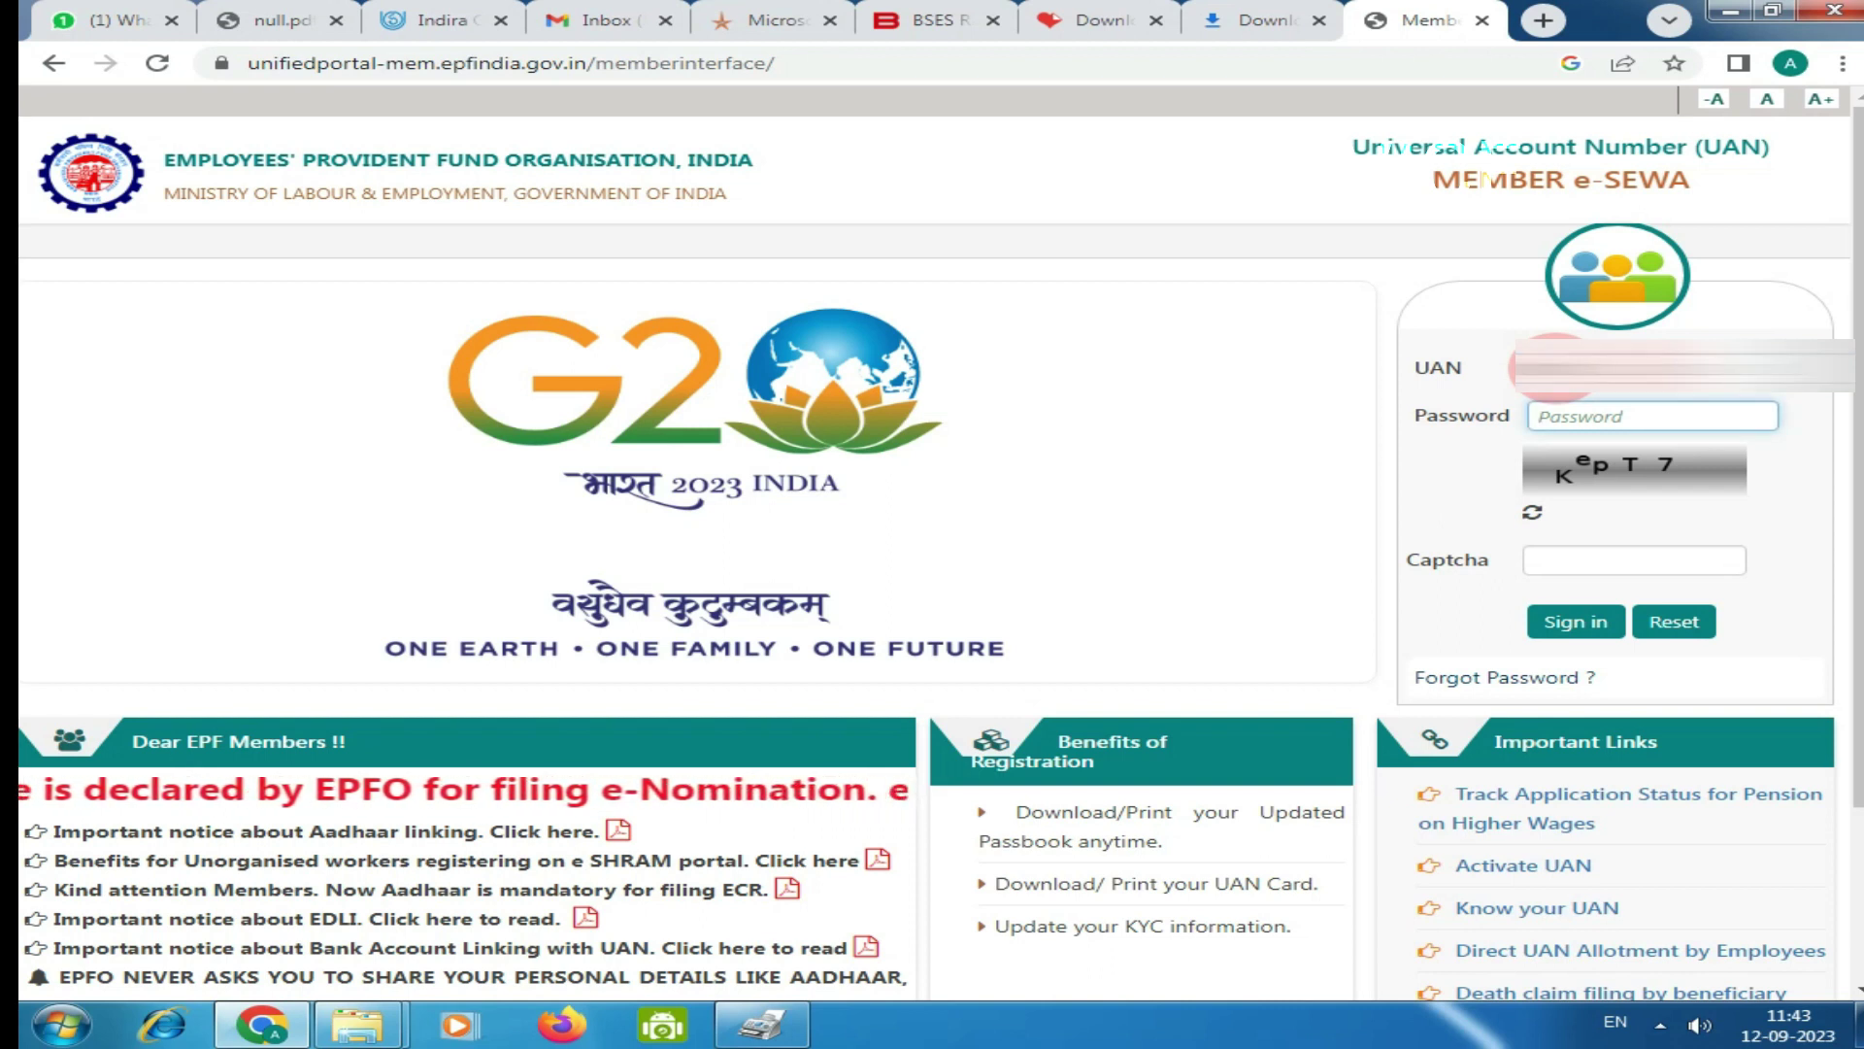
text(•••••)
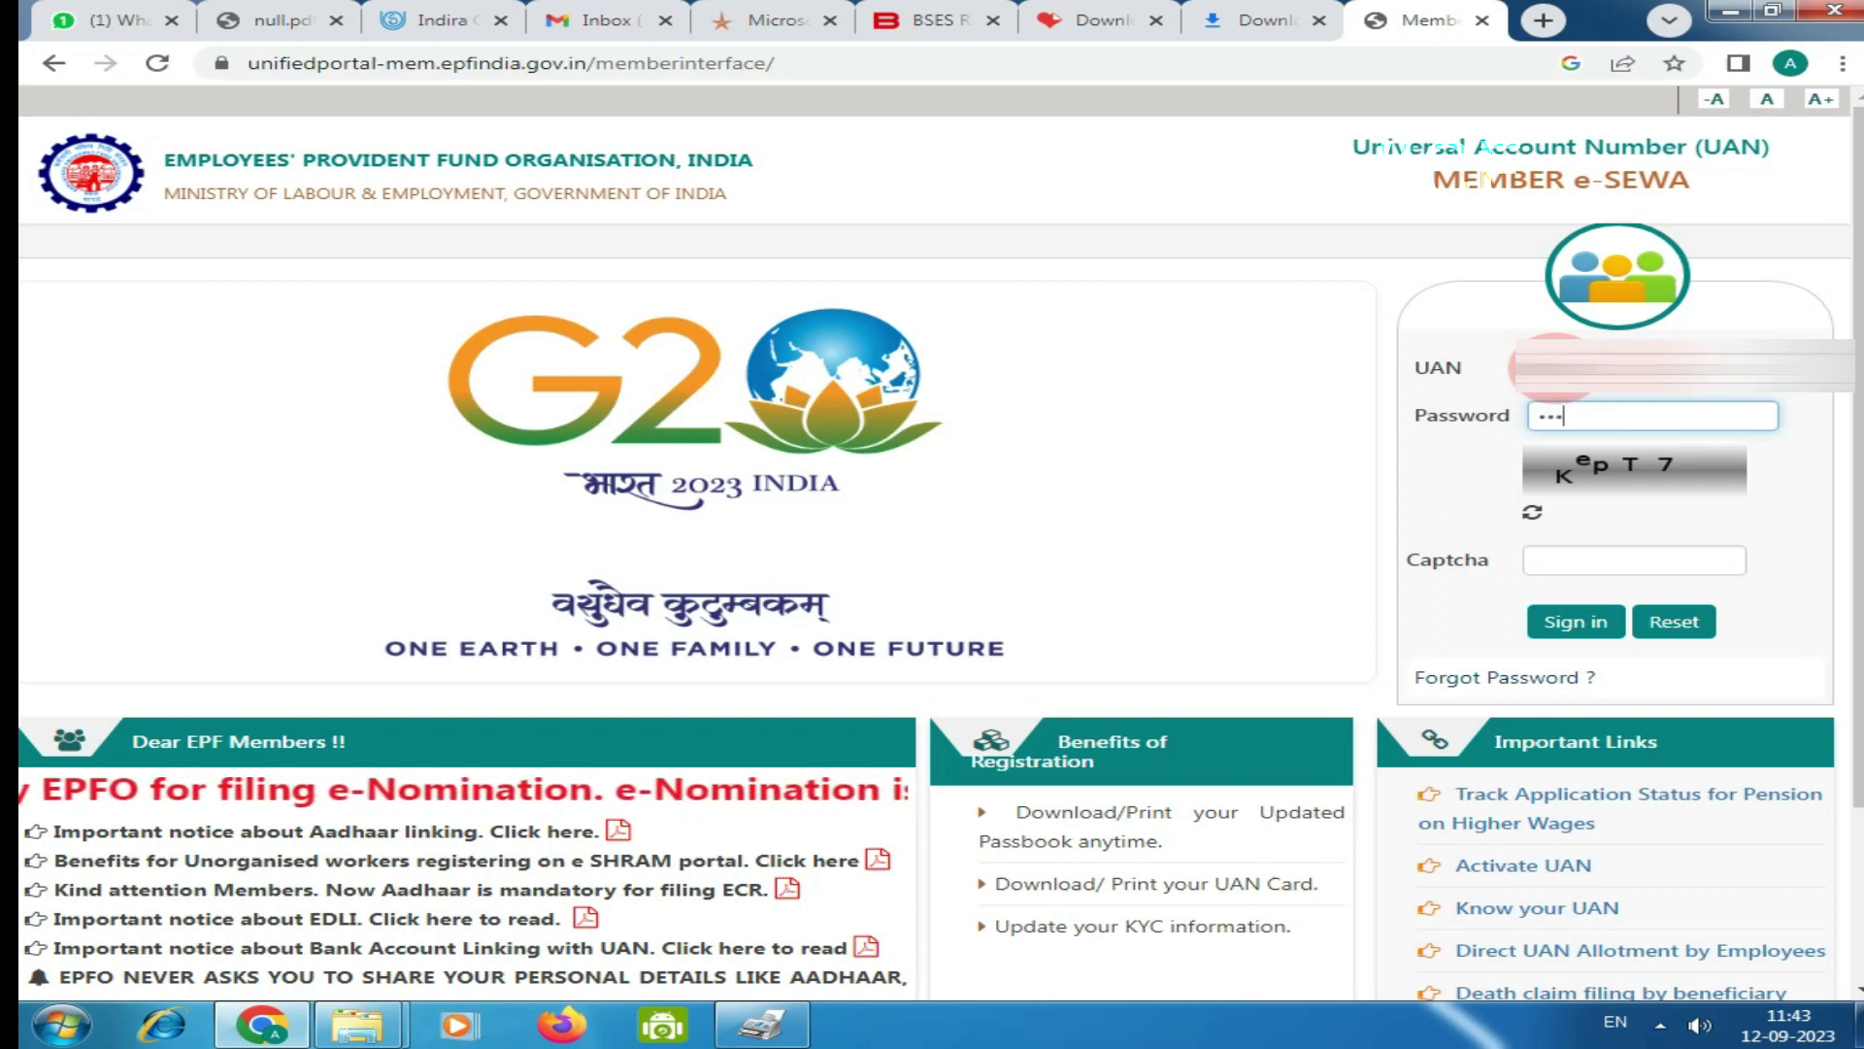
text(•••••••)
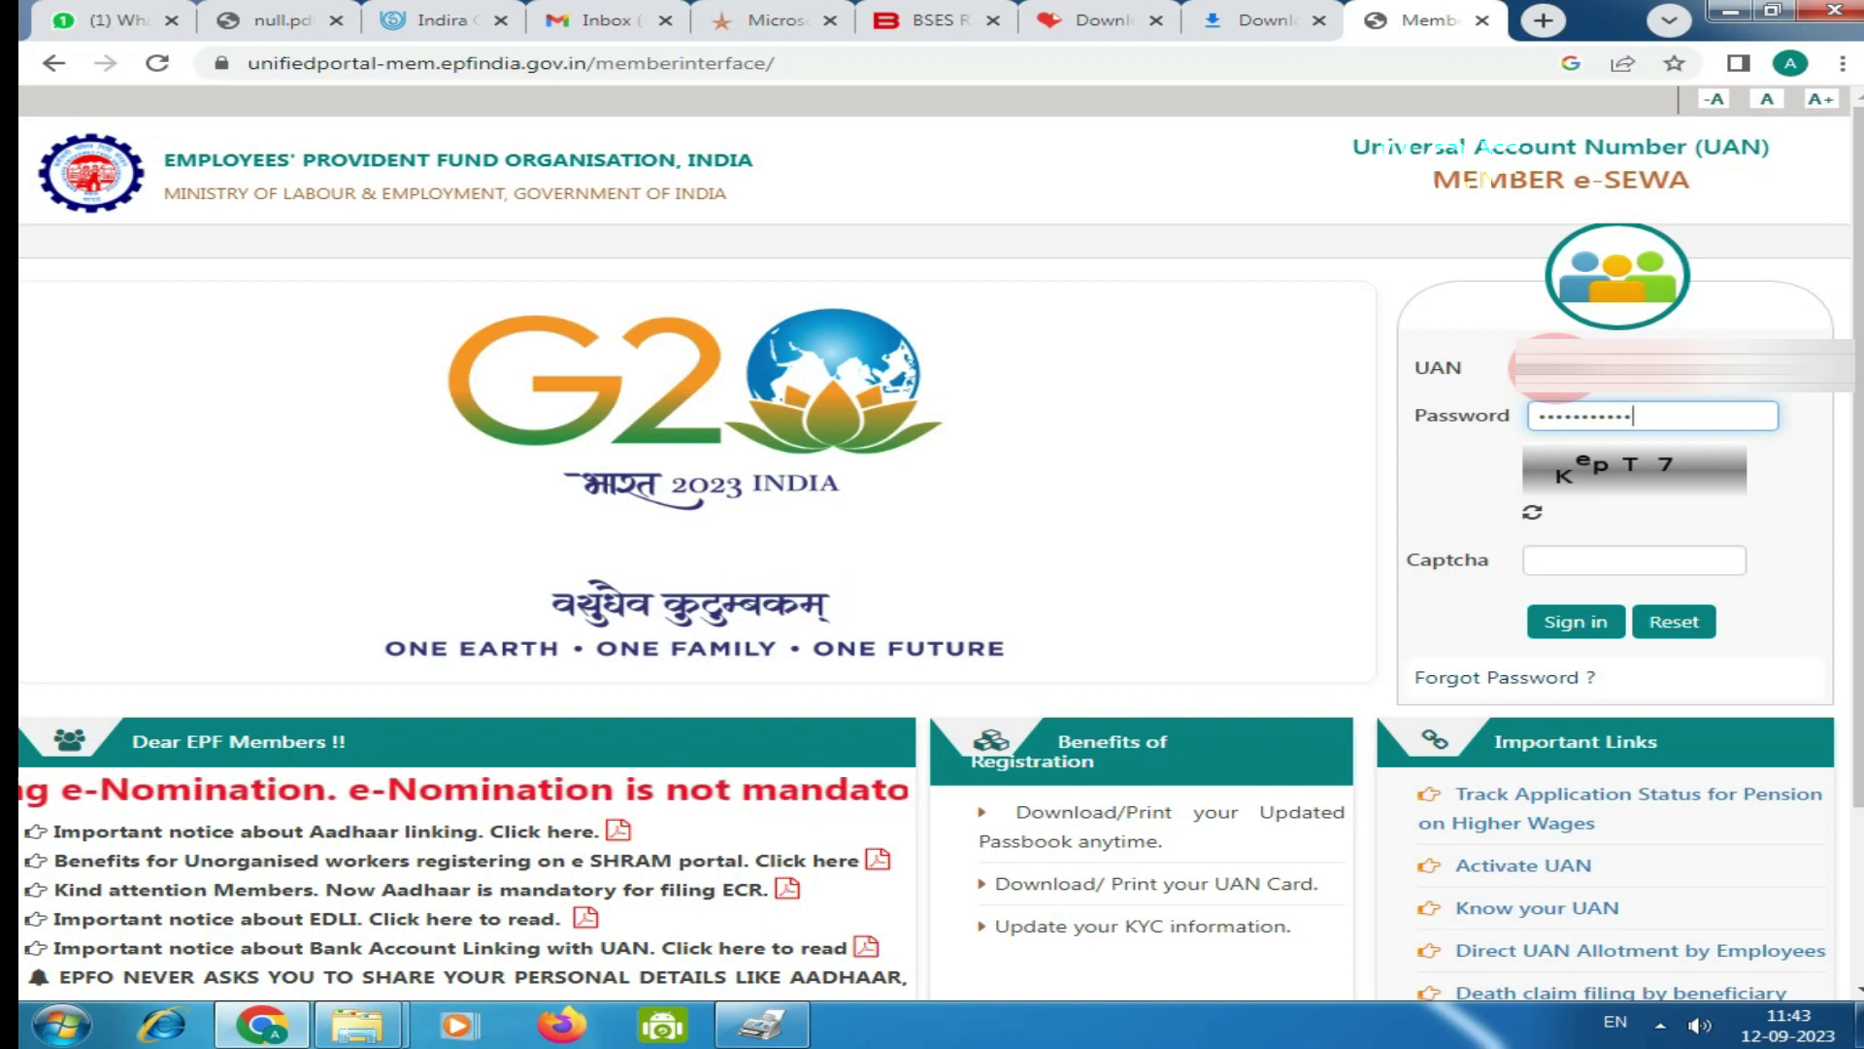
click(1634, 560)
text(K)
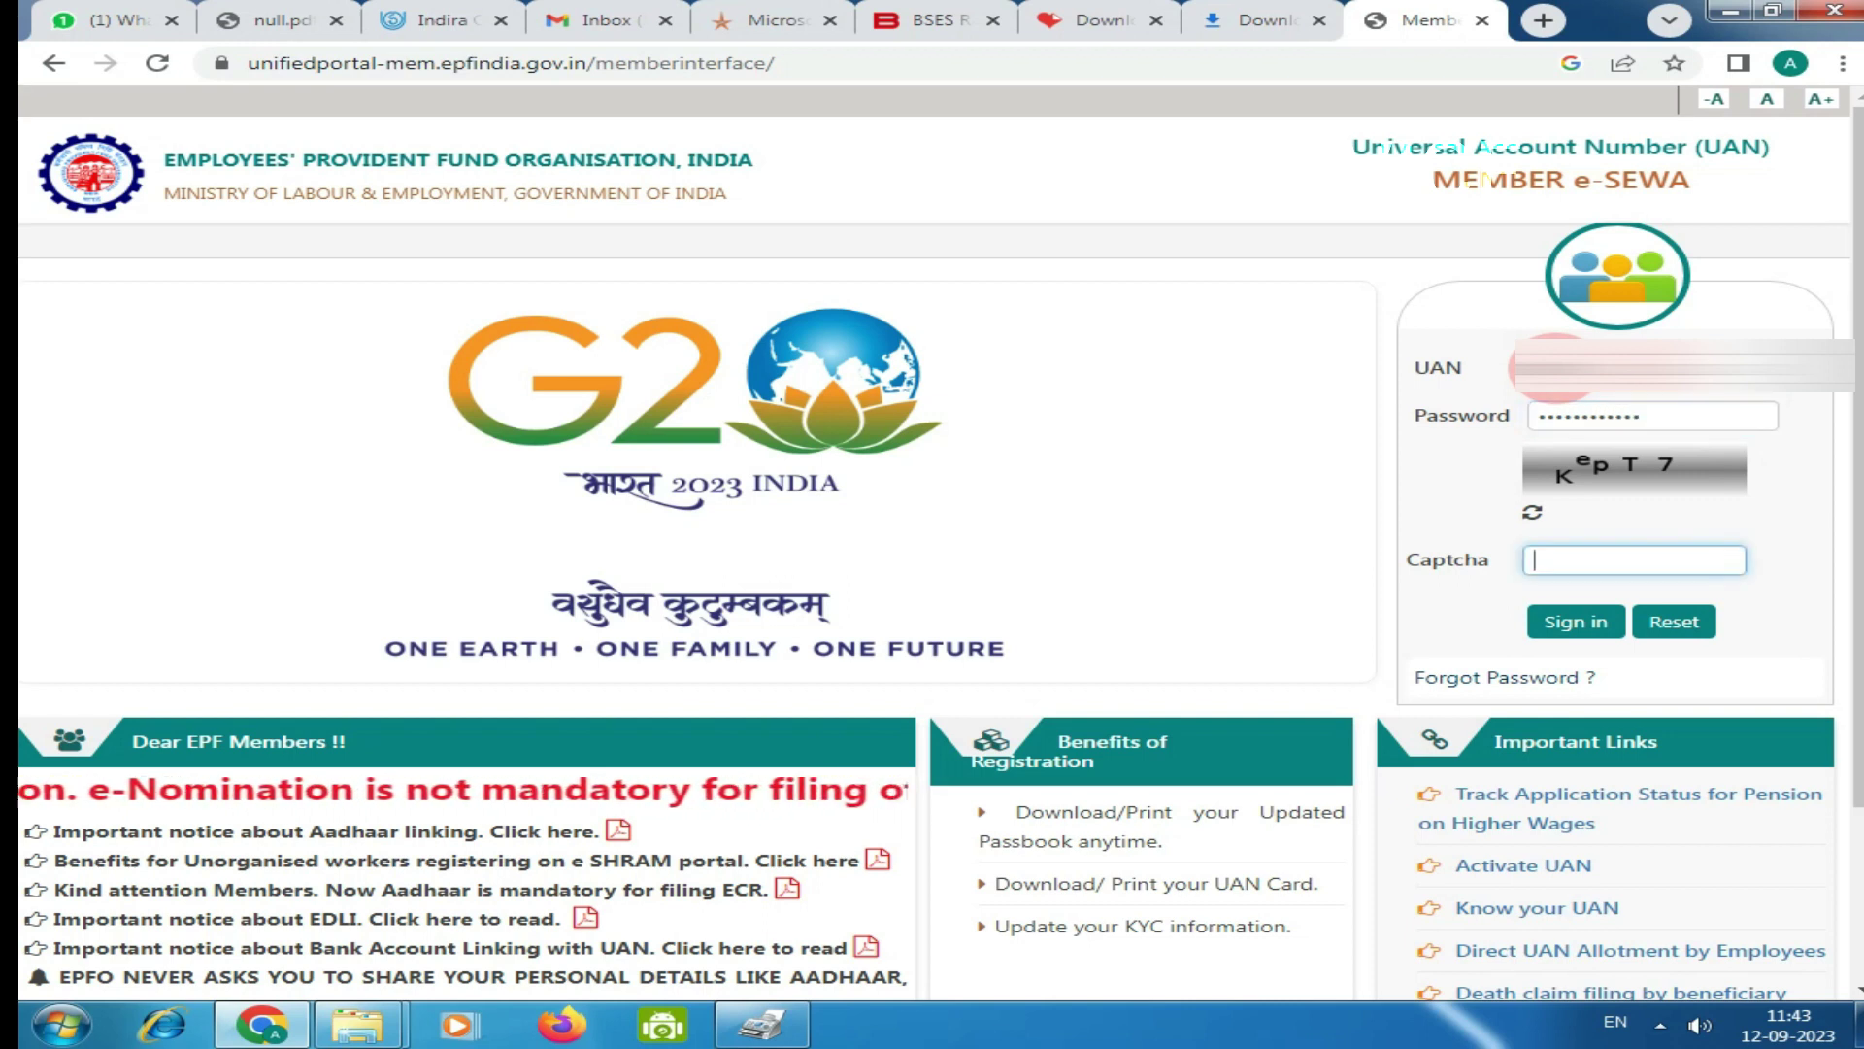
text(epT7)
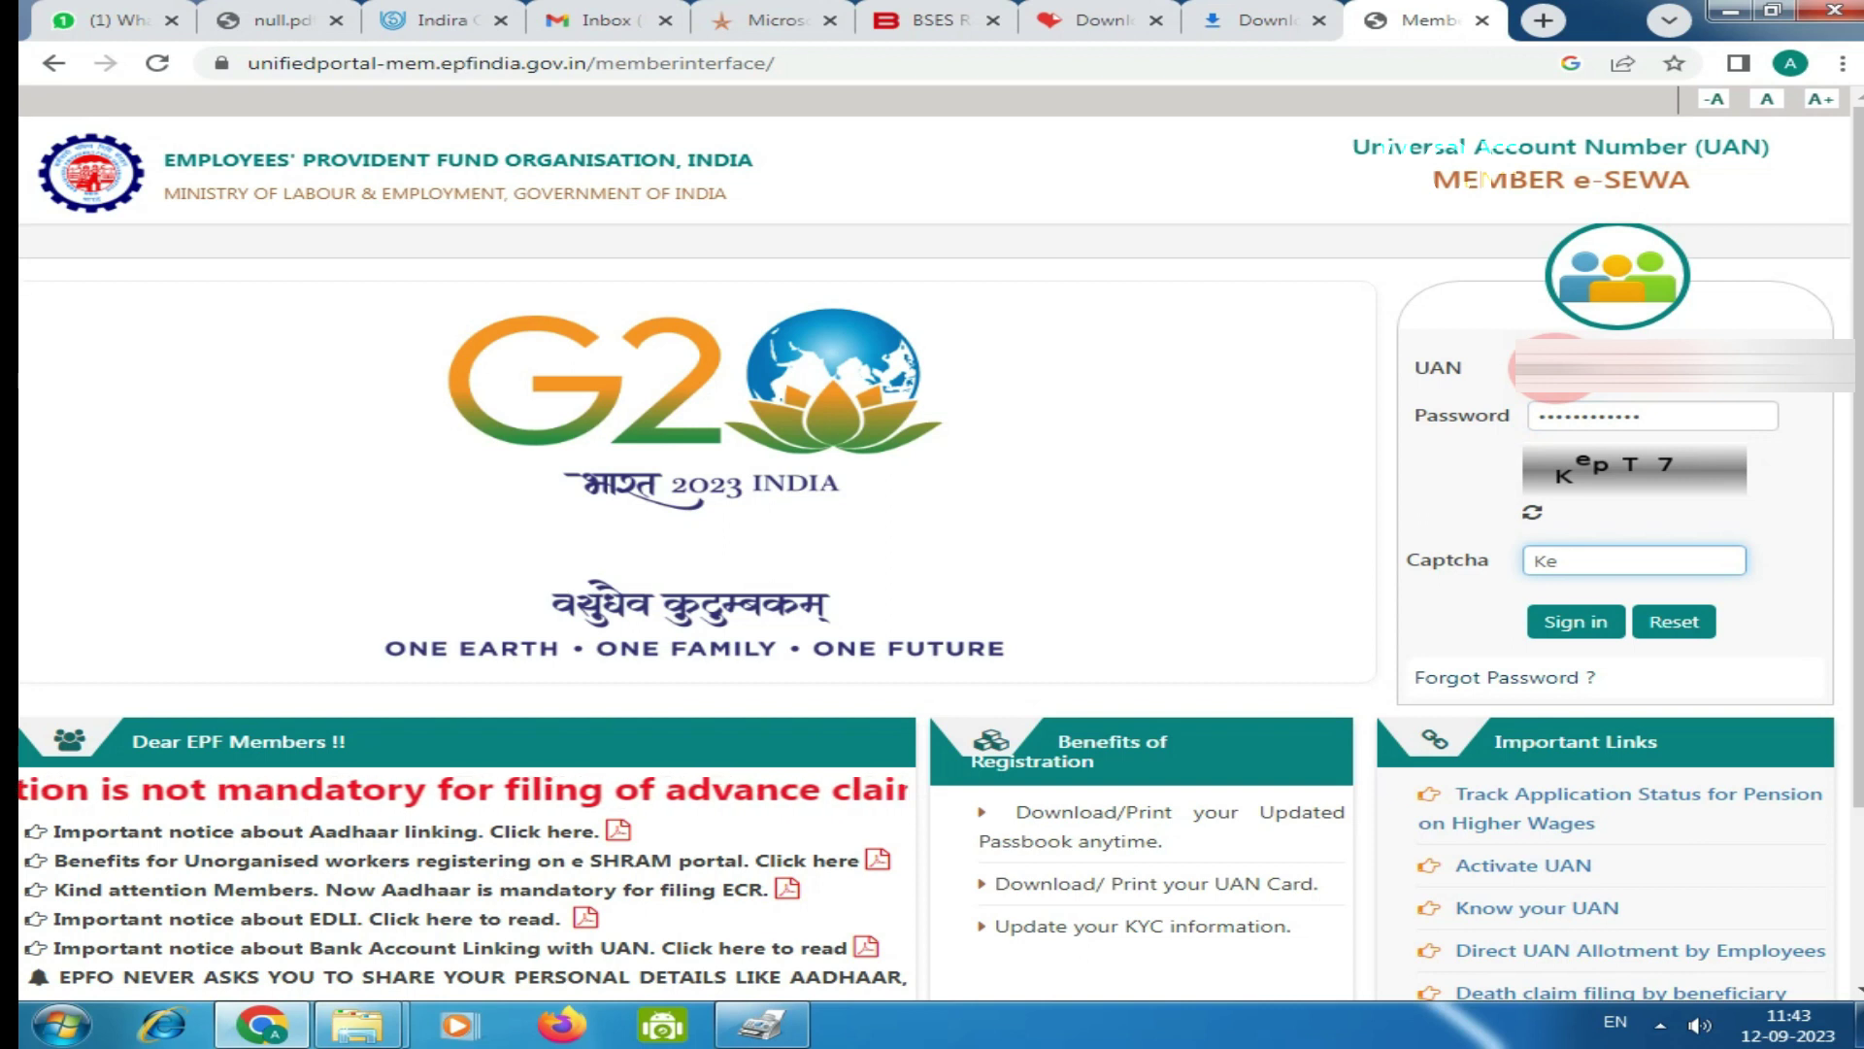
key(Return)
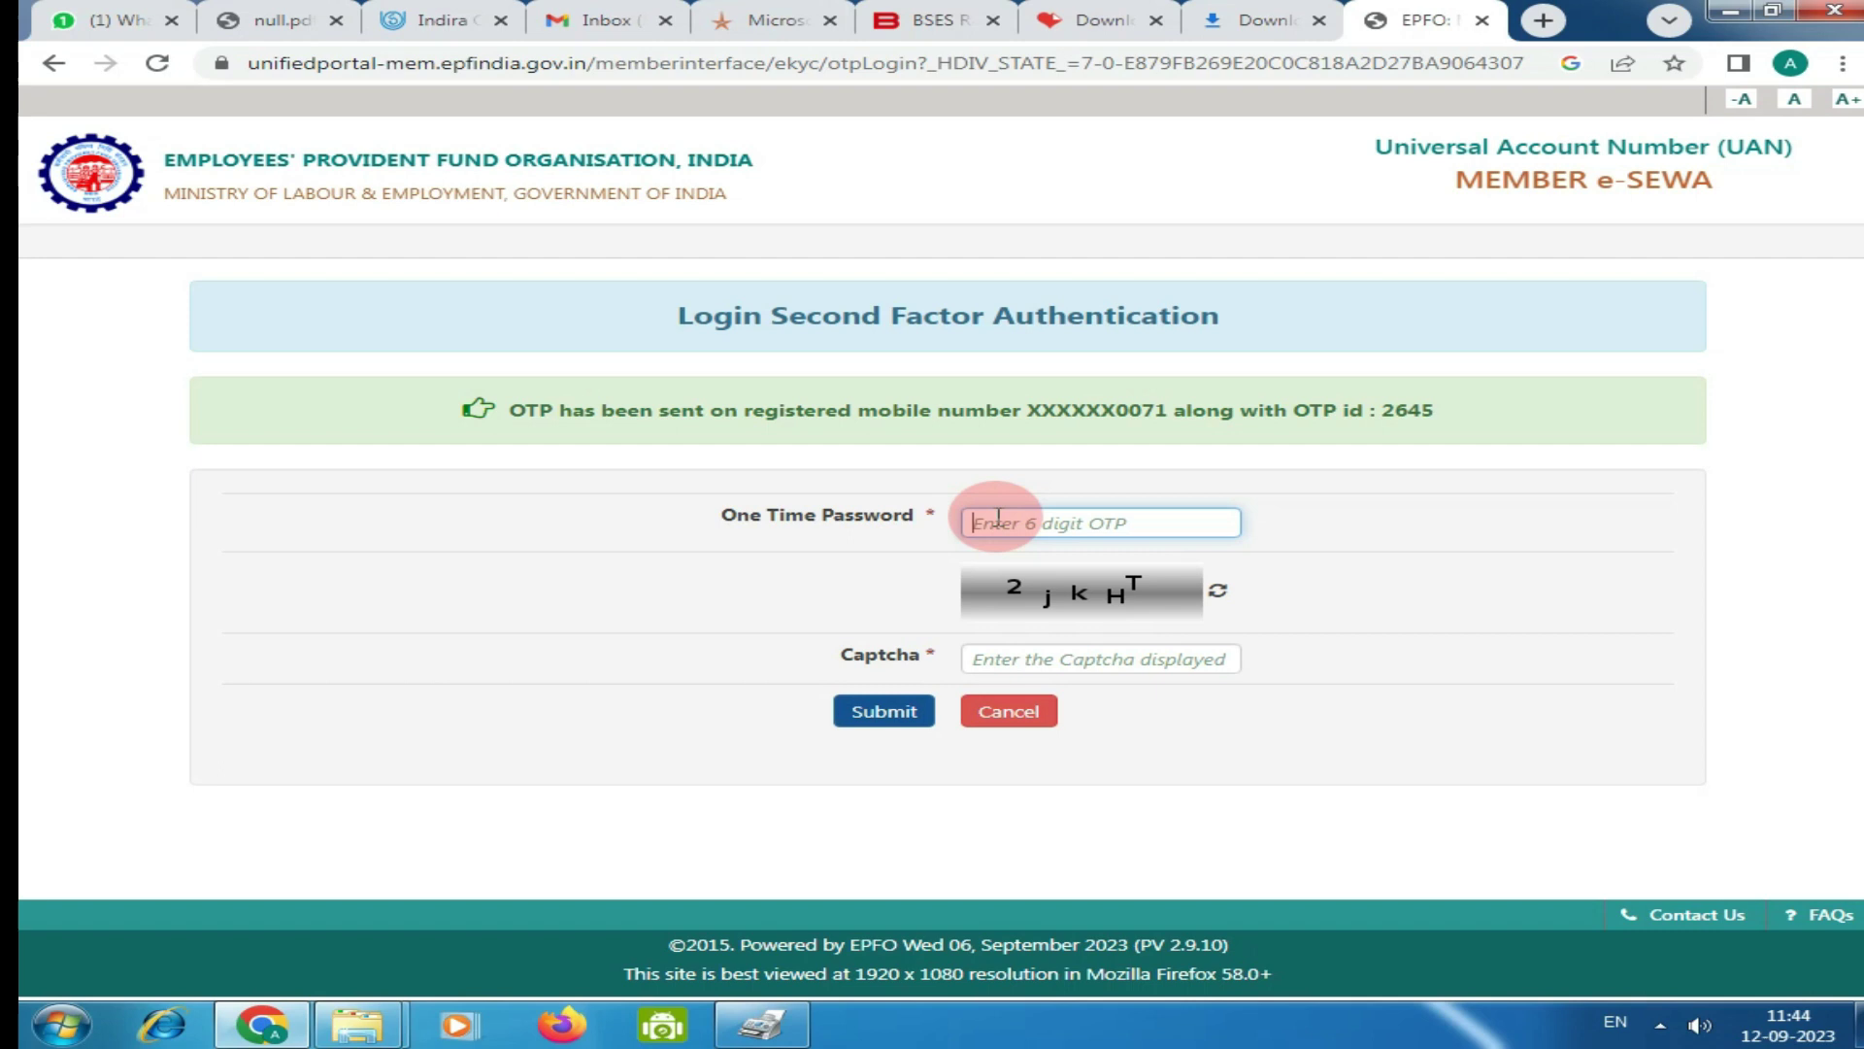
- Enter the 6-digit OTP and the captcha text to complete sign-in
text(••••••)
click(1047, 663)
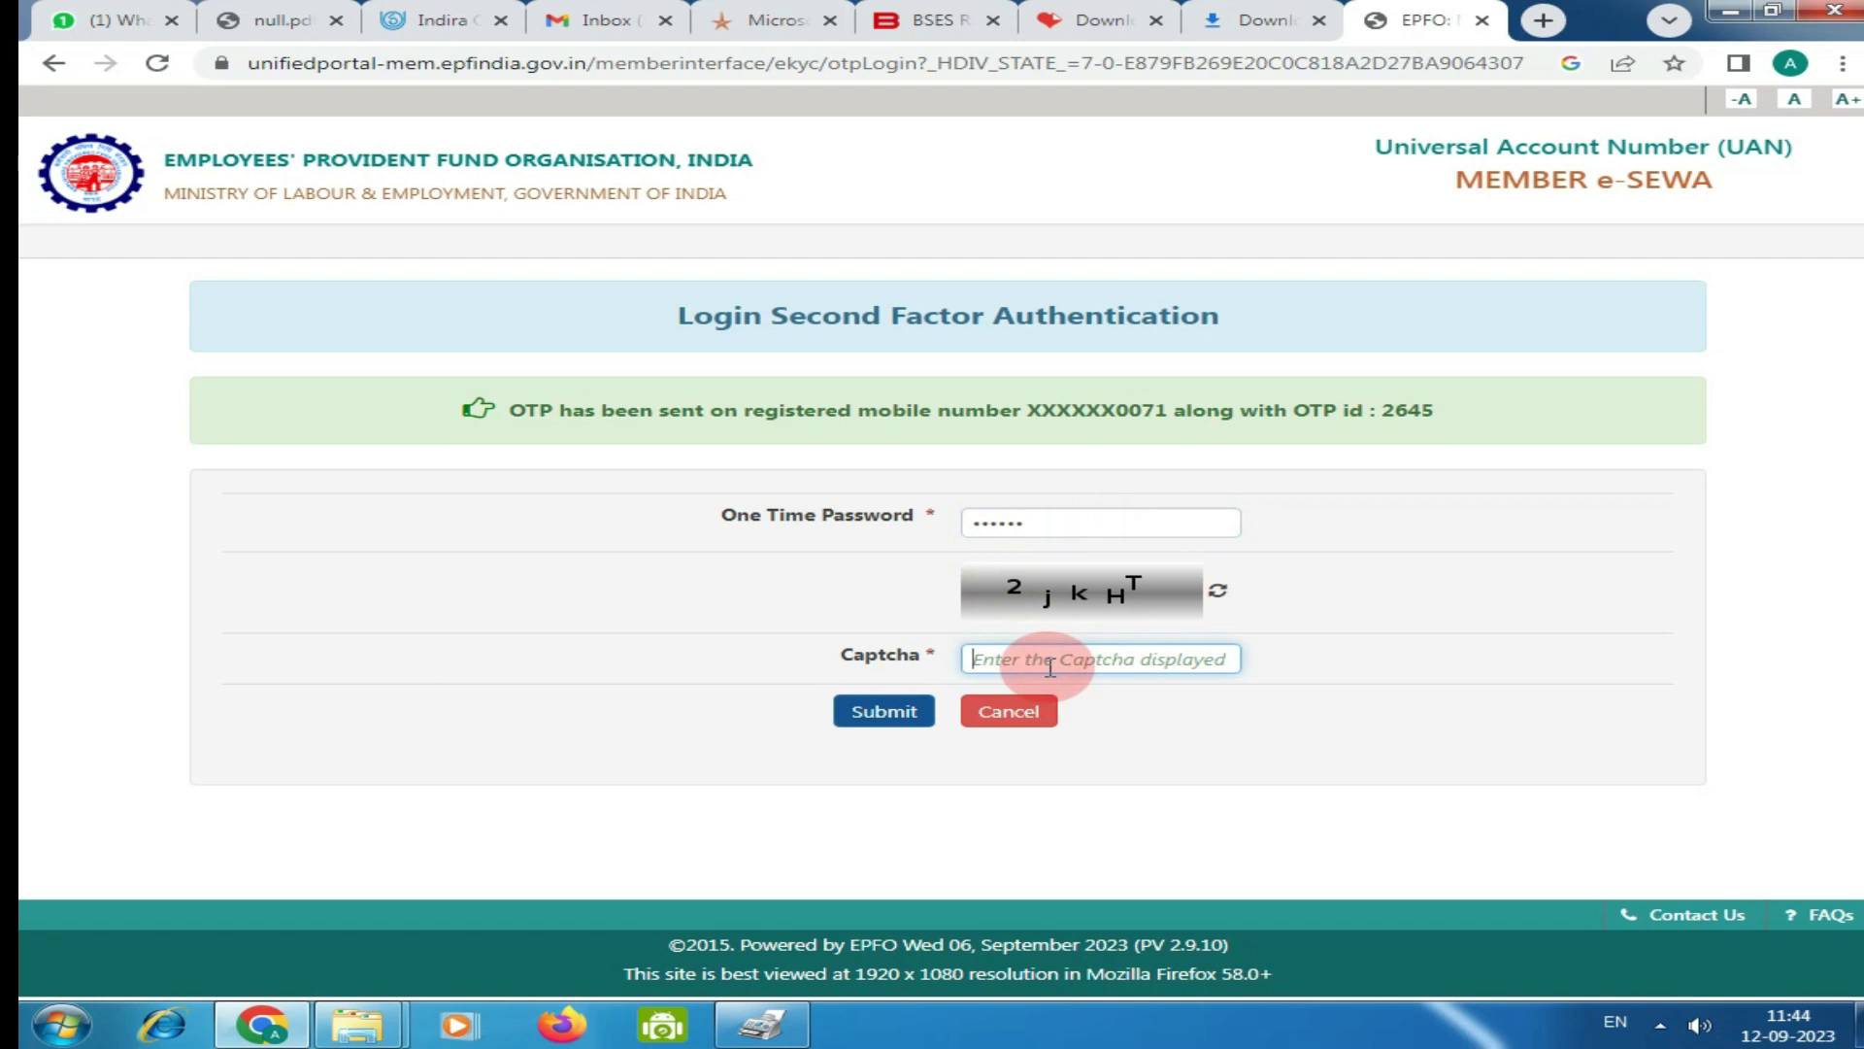
text(2j)
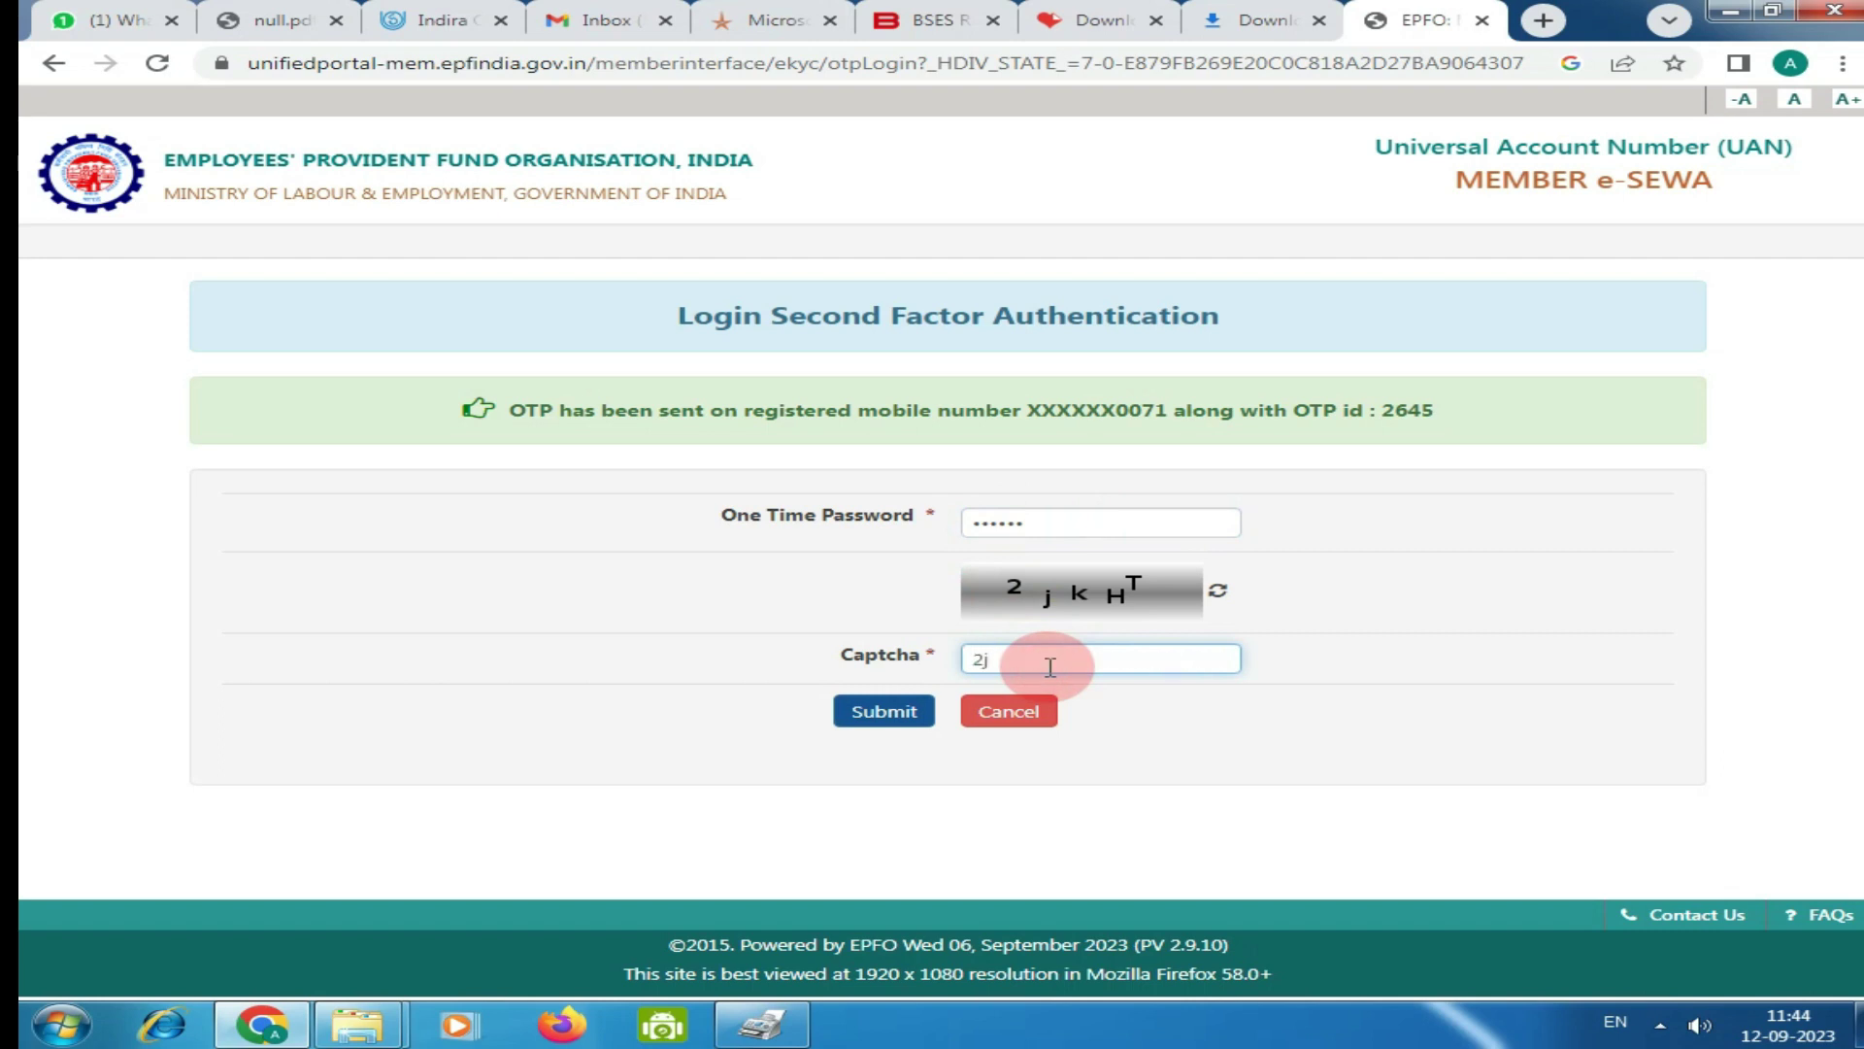
text(kHT)
click(884, 712)
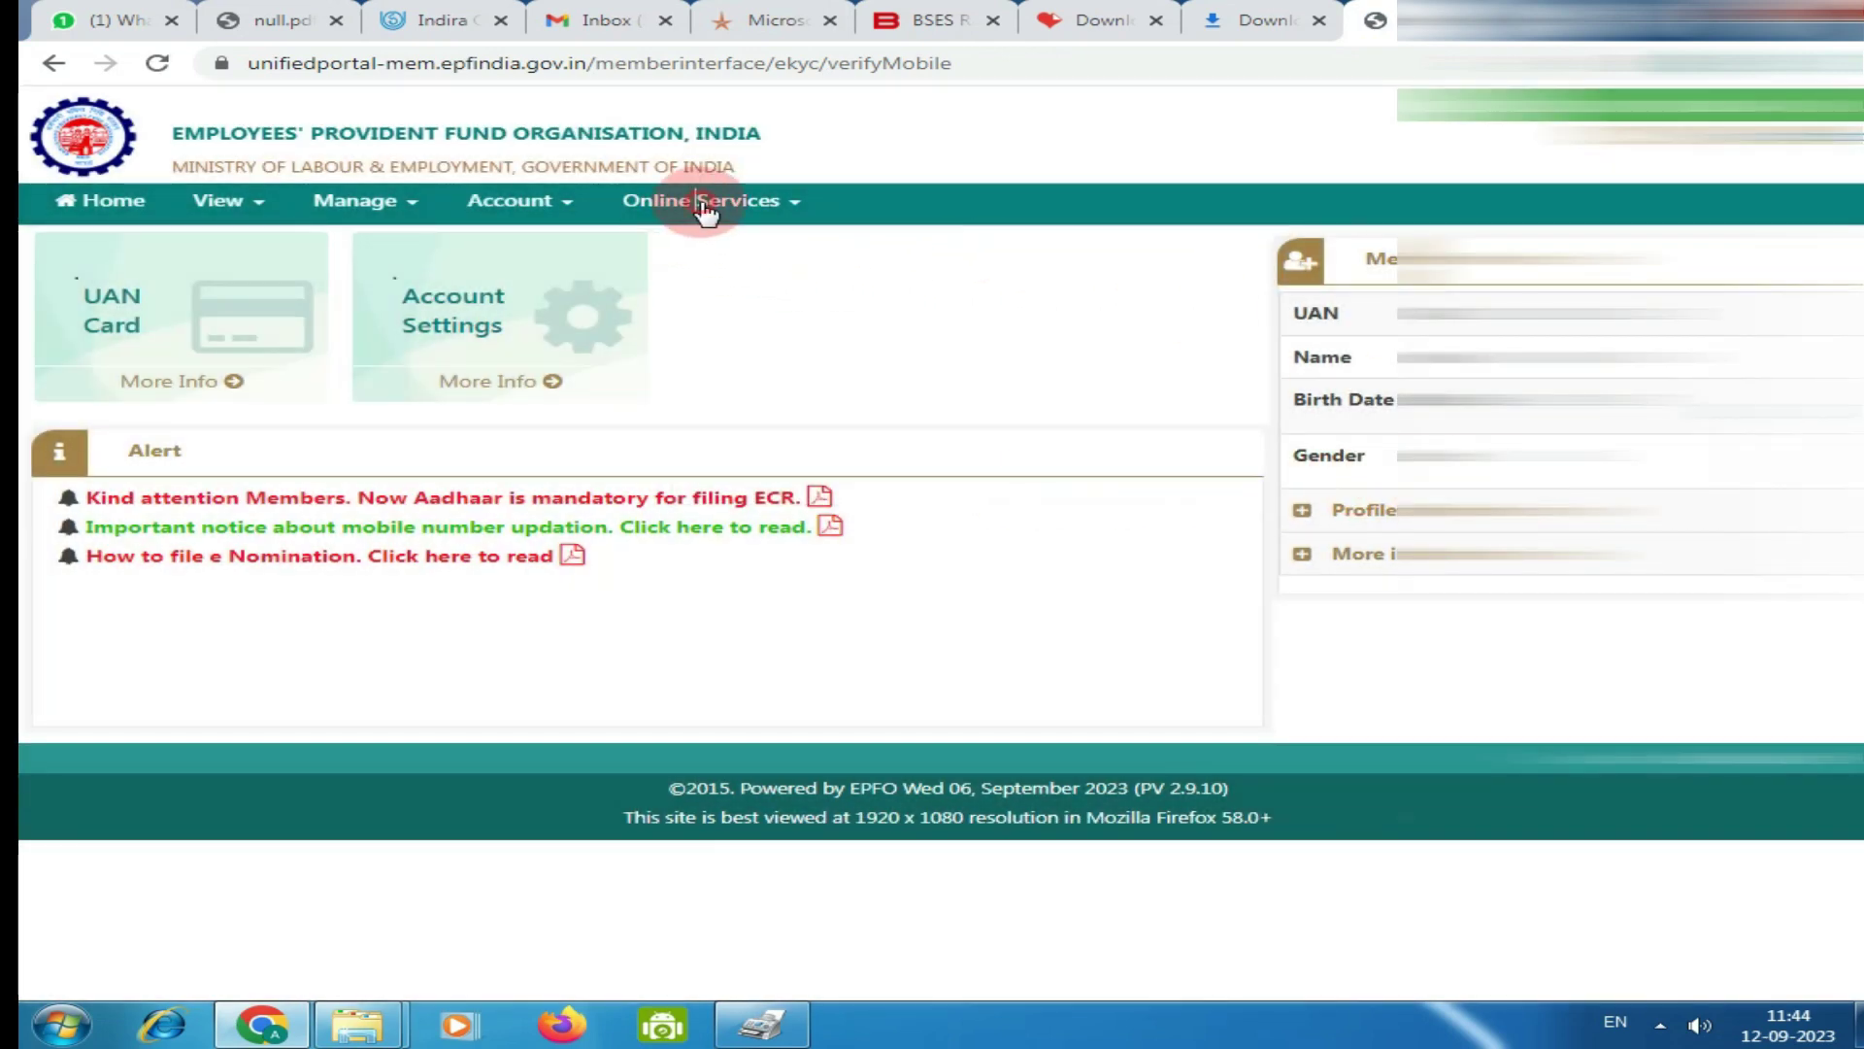
- Open Online Services and select CLAIM (FORM-31,19,10C&10D)
click(704, 206)
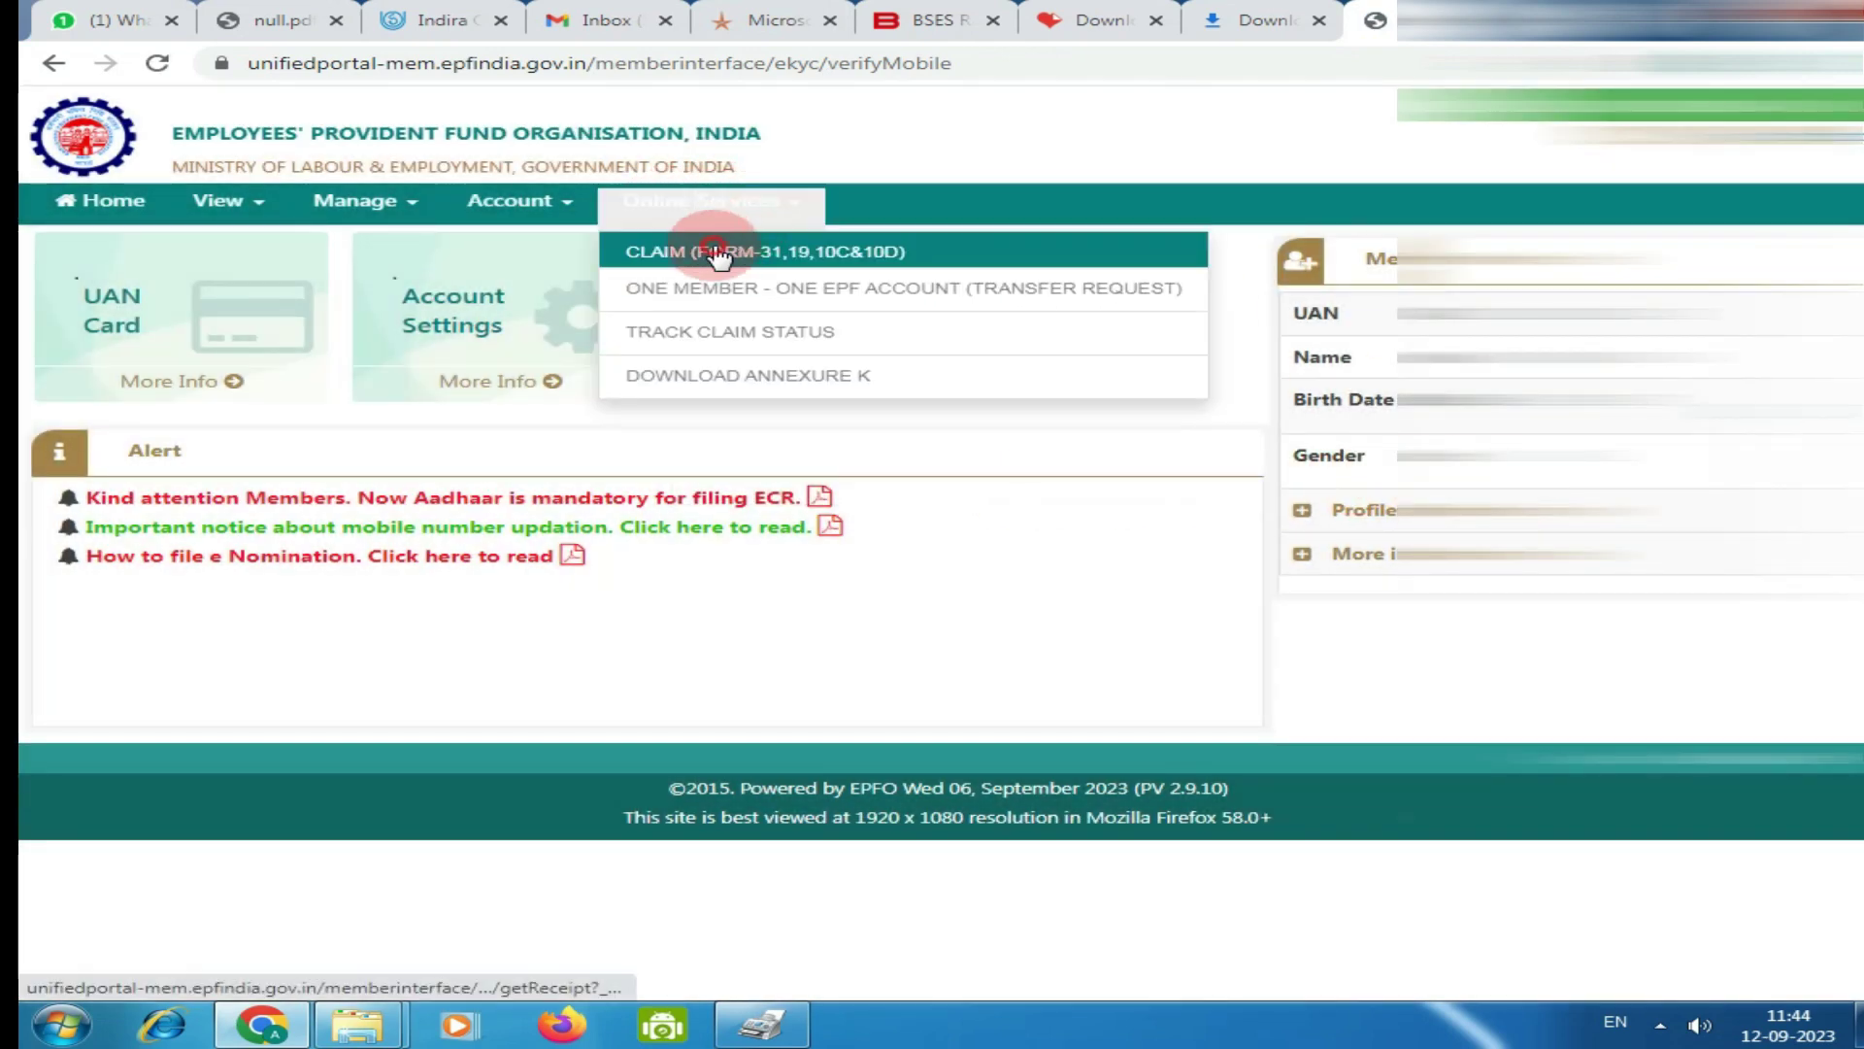
click(717, 254)
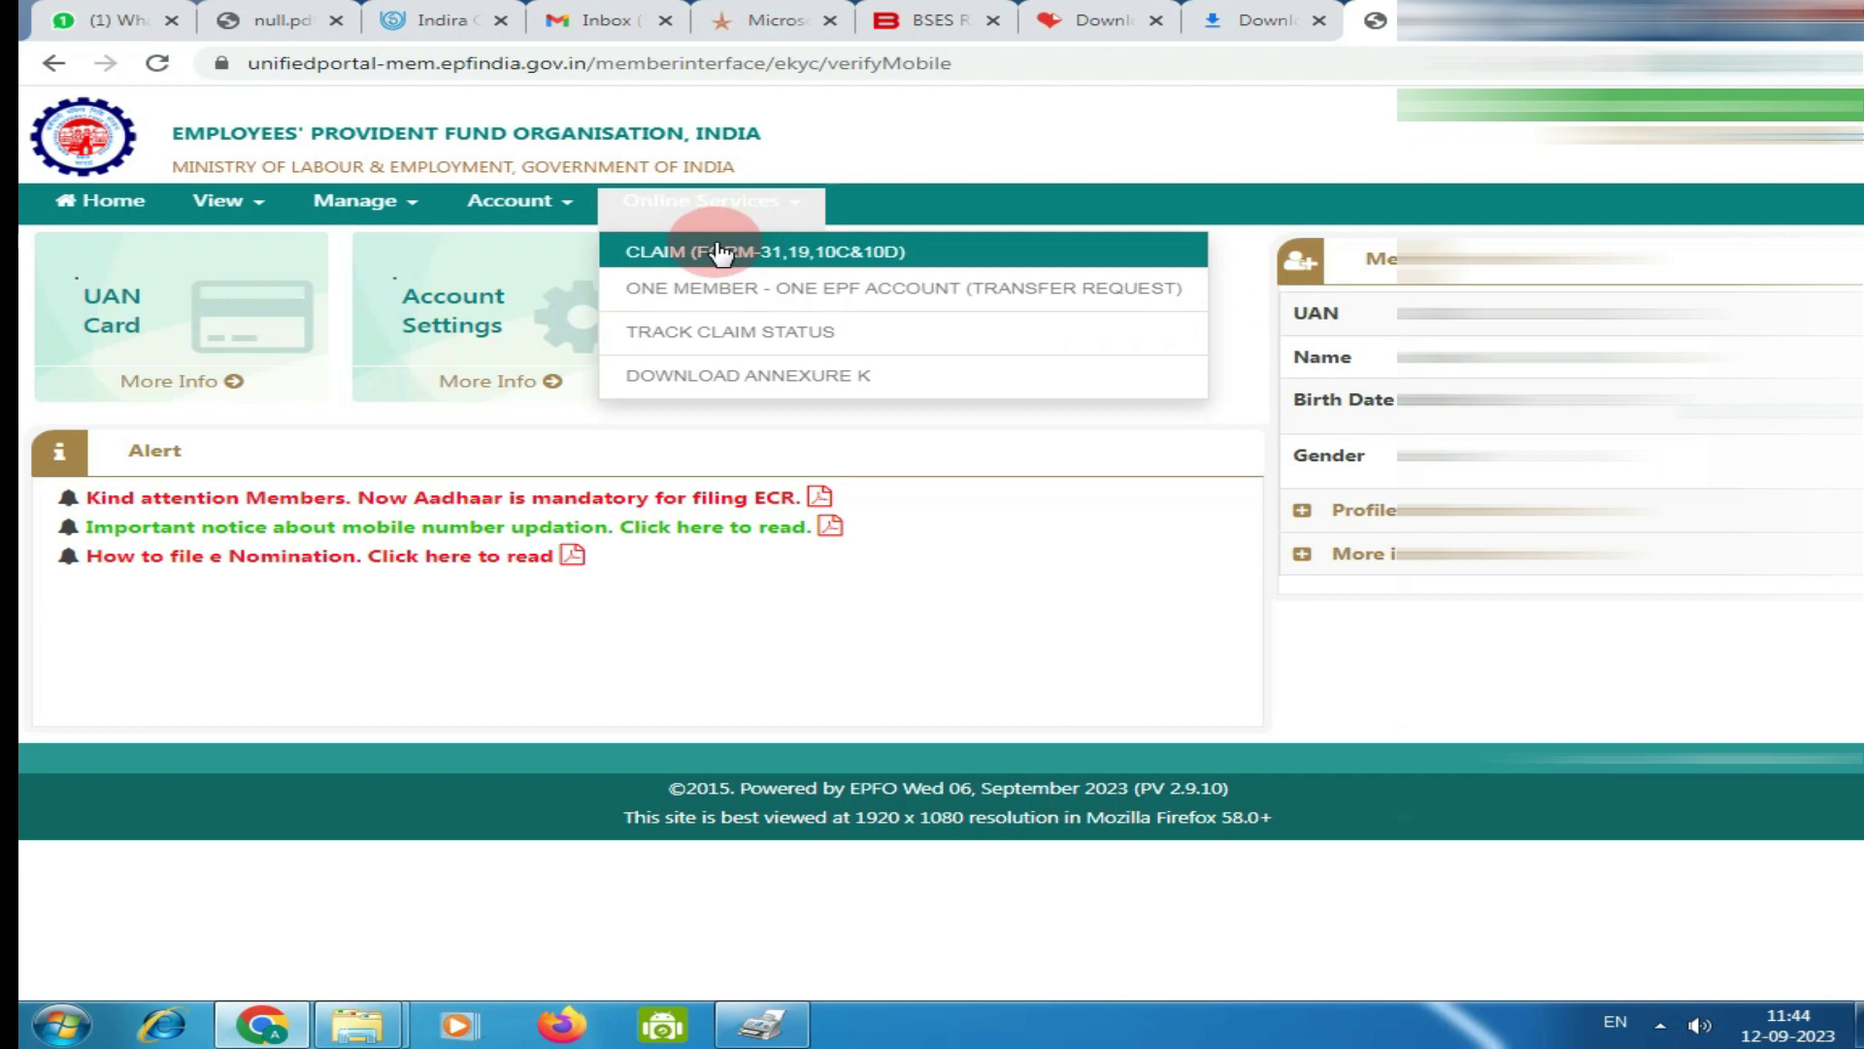
click(719, 254)
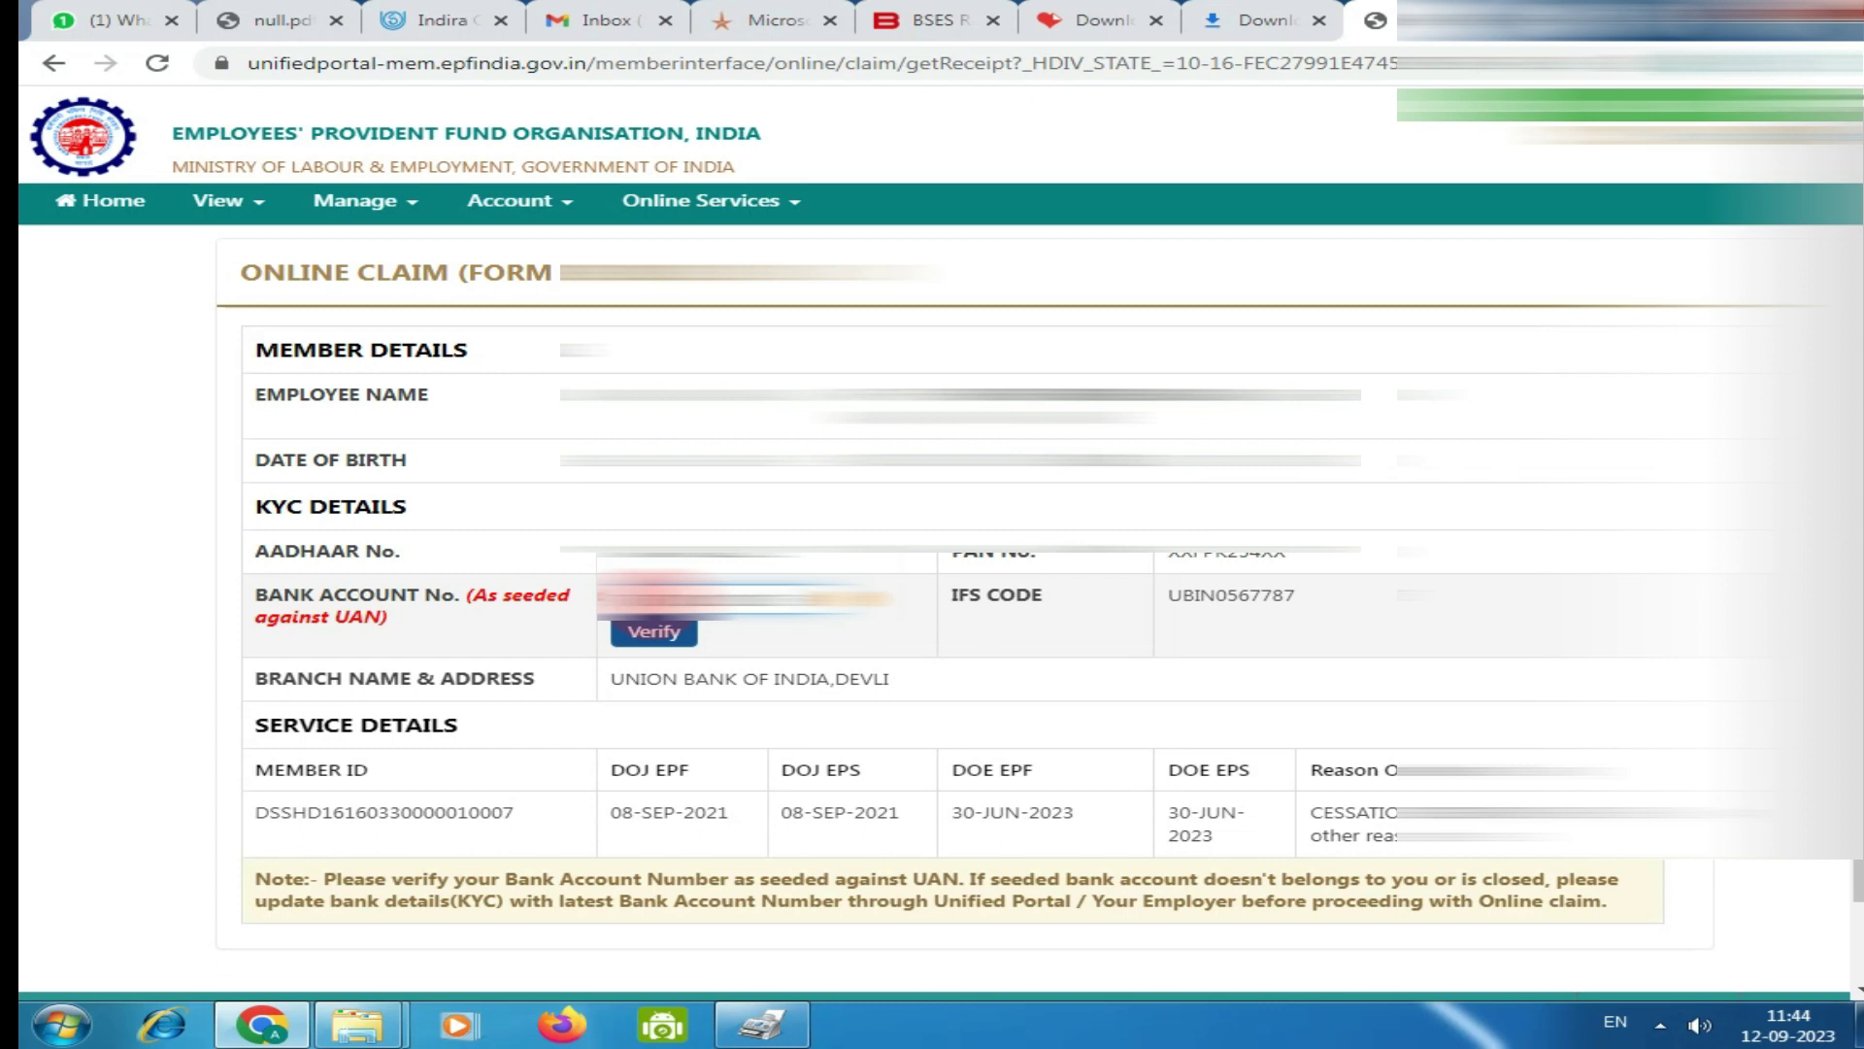
- Review the EPF joining date, then verify the bank account seeded against the UAN
drag(612, 812, 1383, 833)
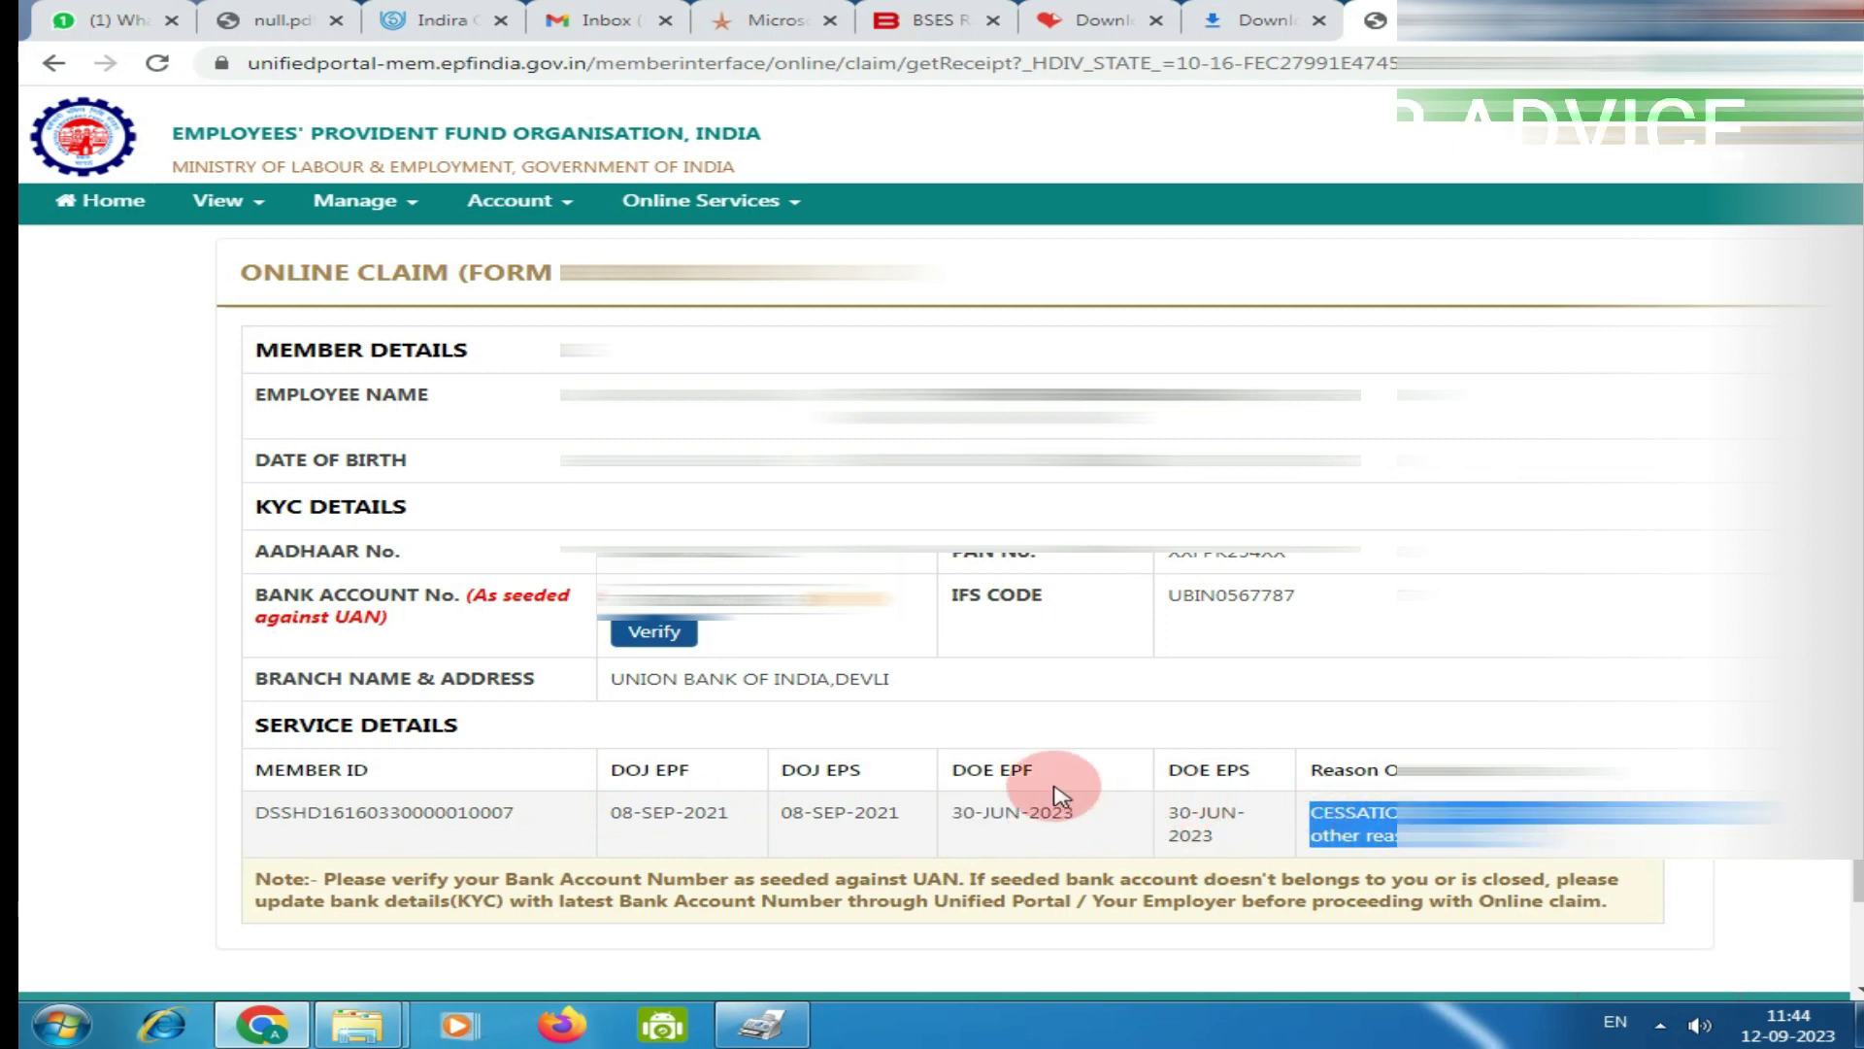
scroll(792, 678, down, 1)
click(653, 552)
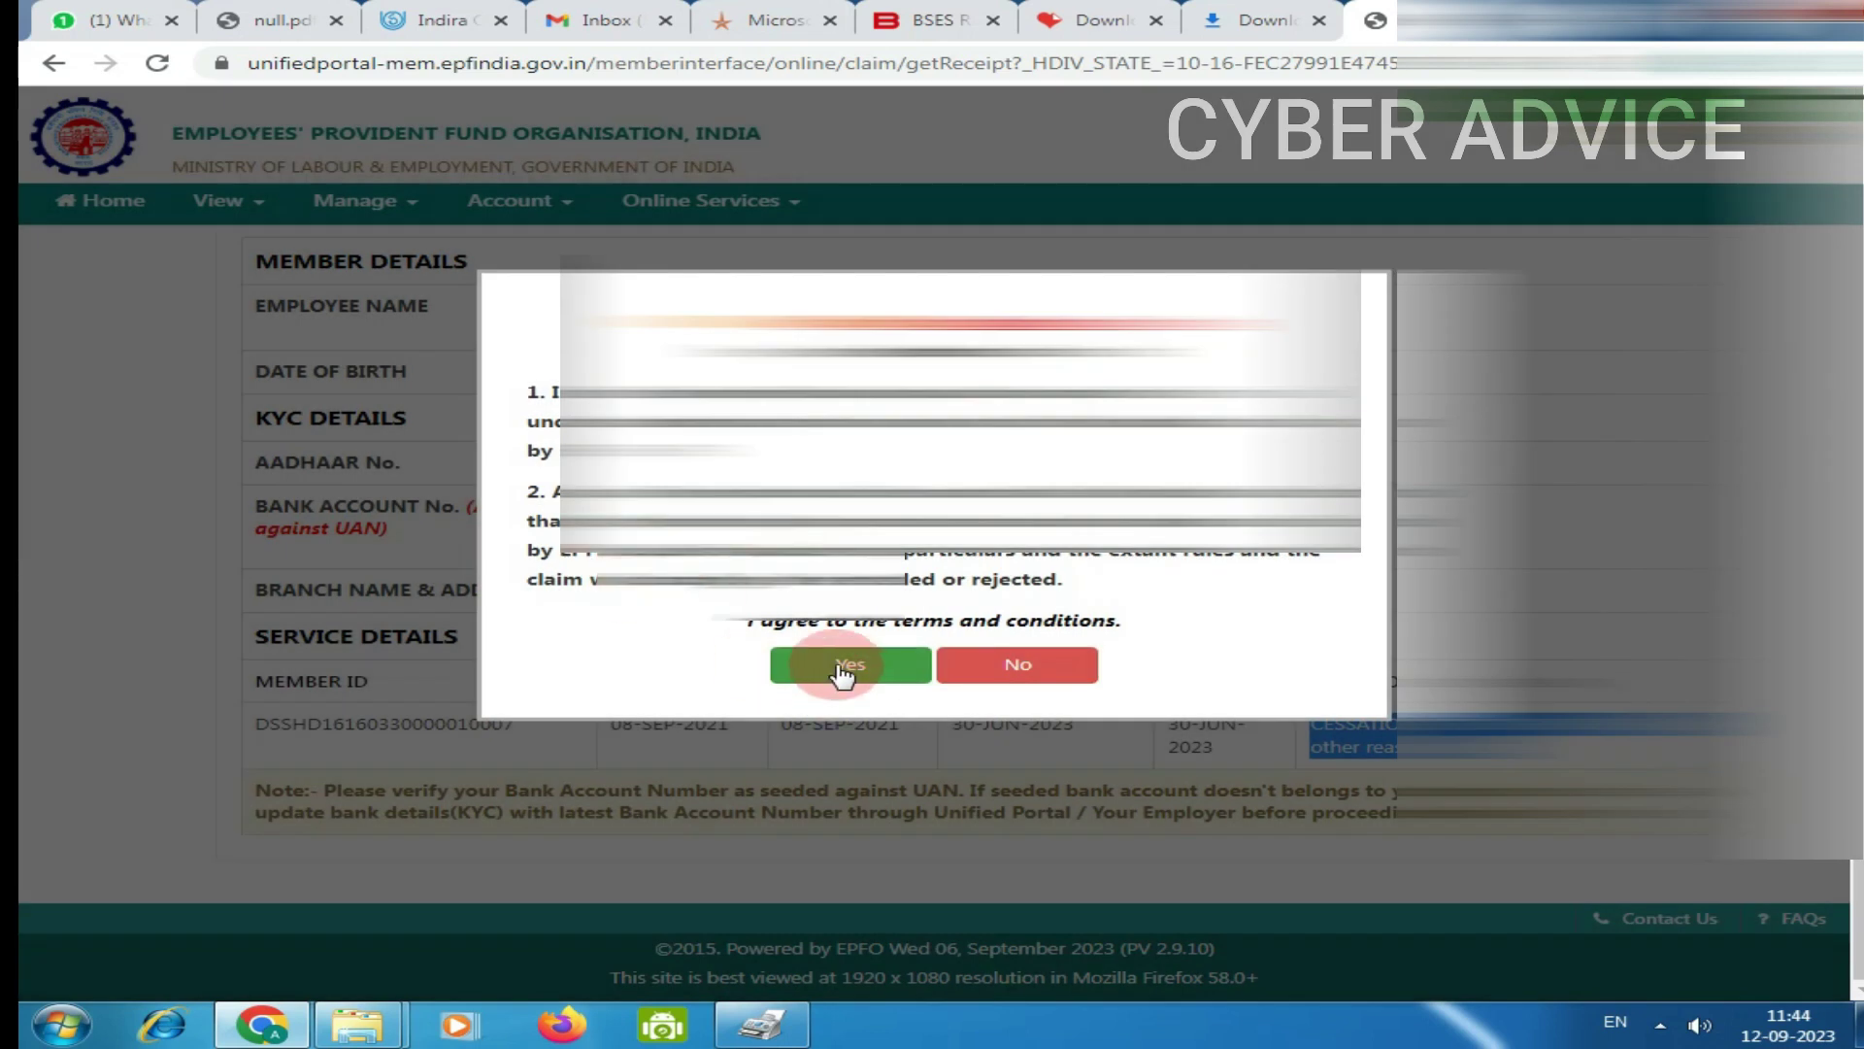
- Accept the terms, proceed to the online claim form and expand the 'I want to apply for' list
click(843, 664)
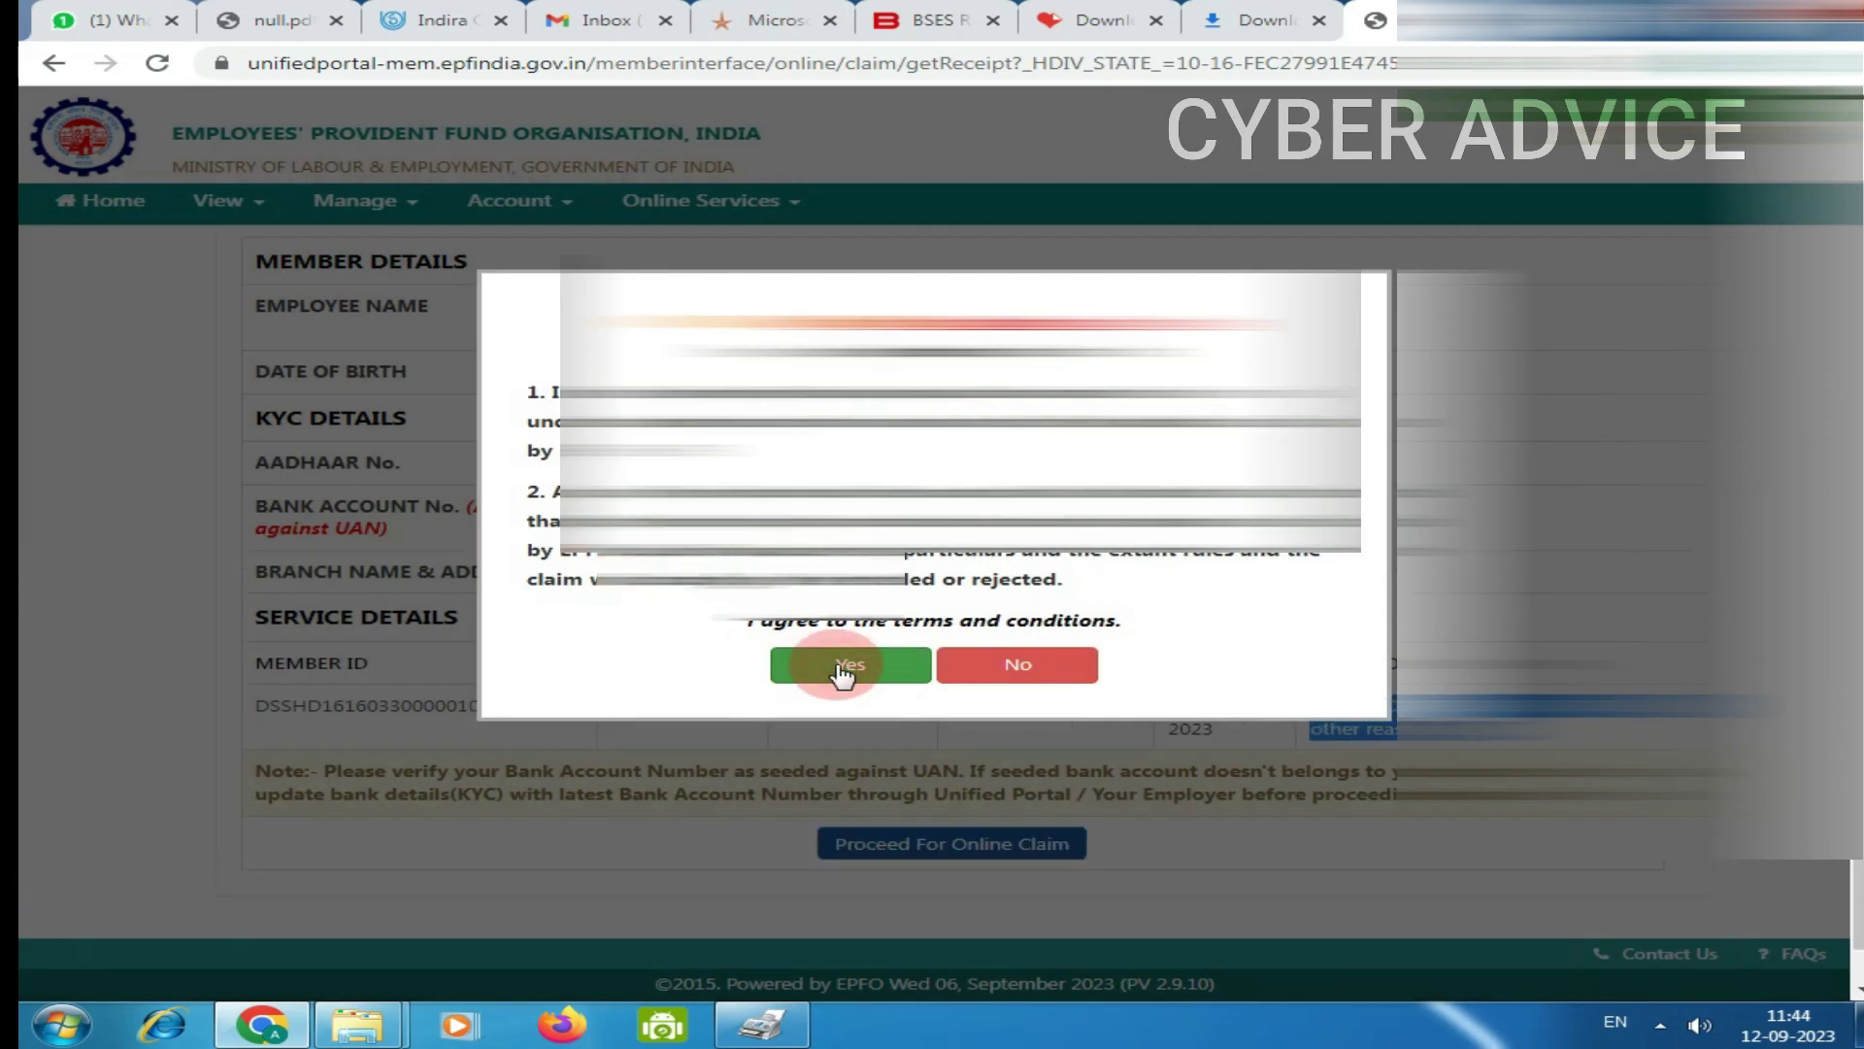
click(943, 845)
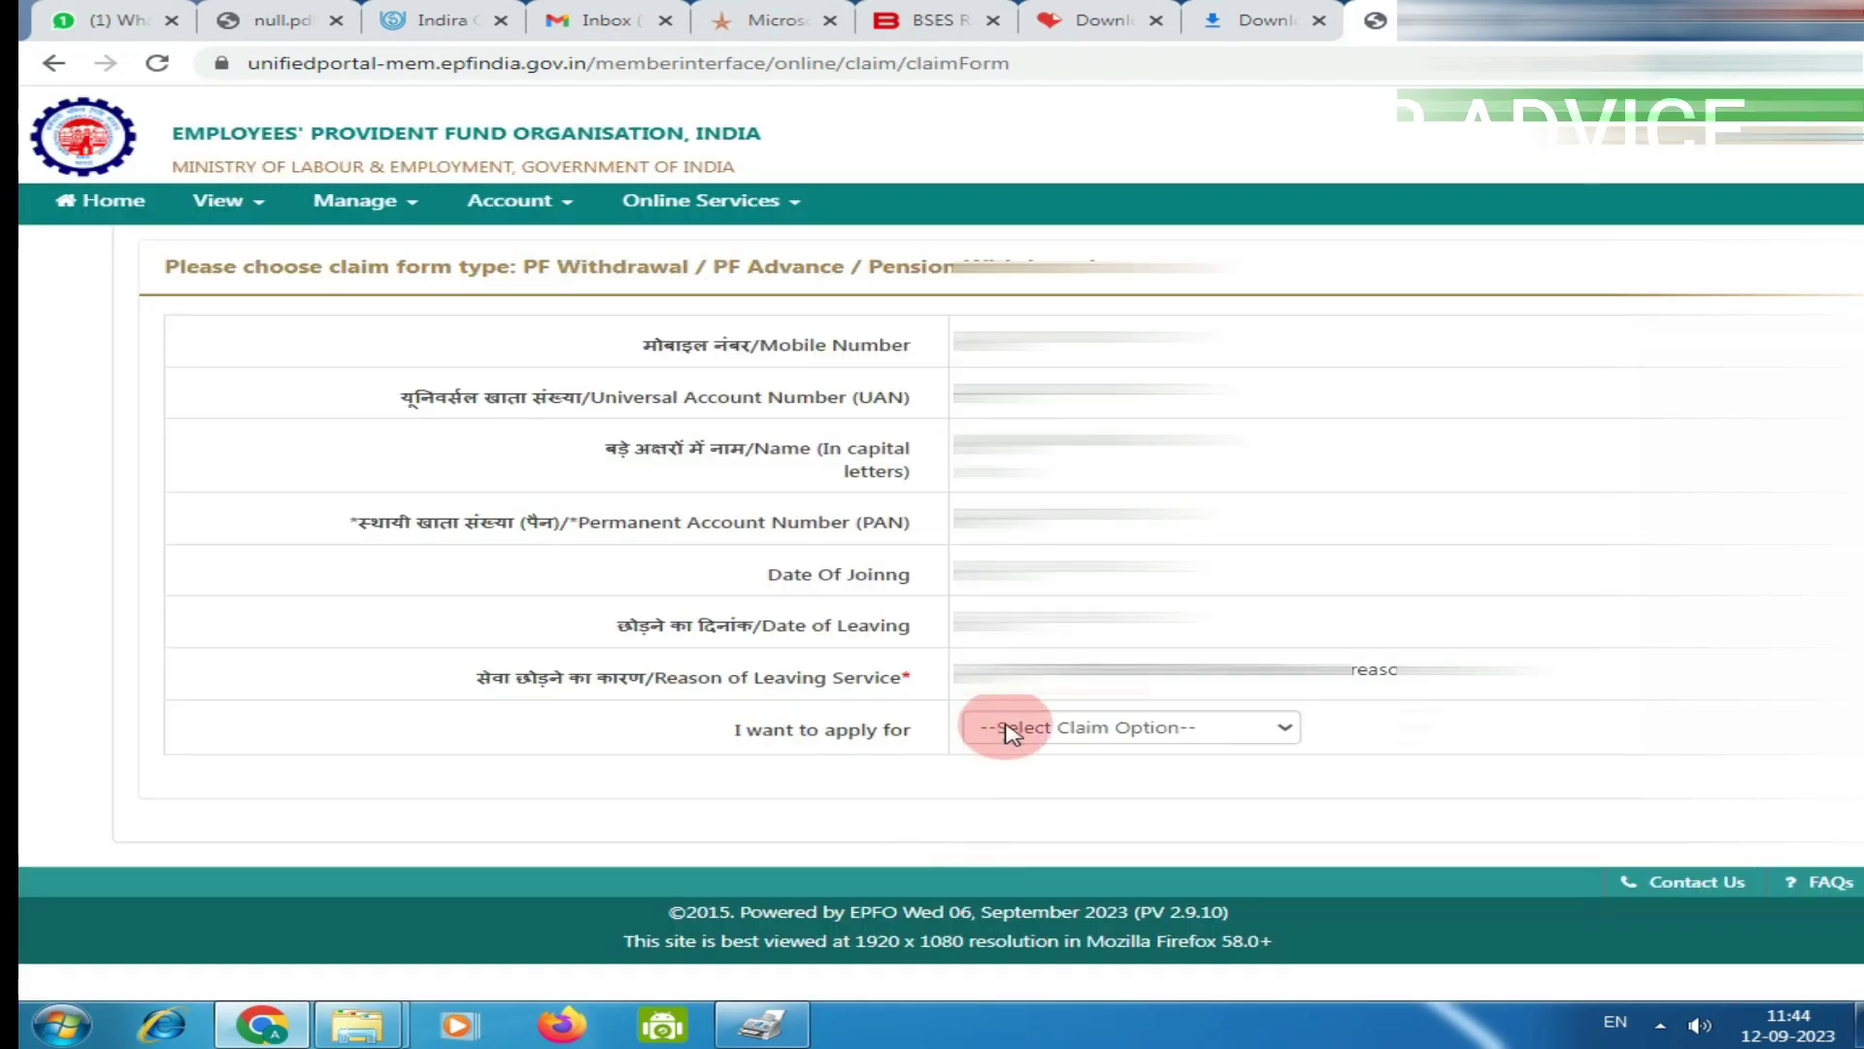
click(1026, 726)
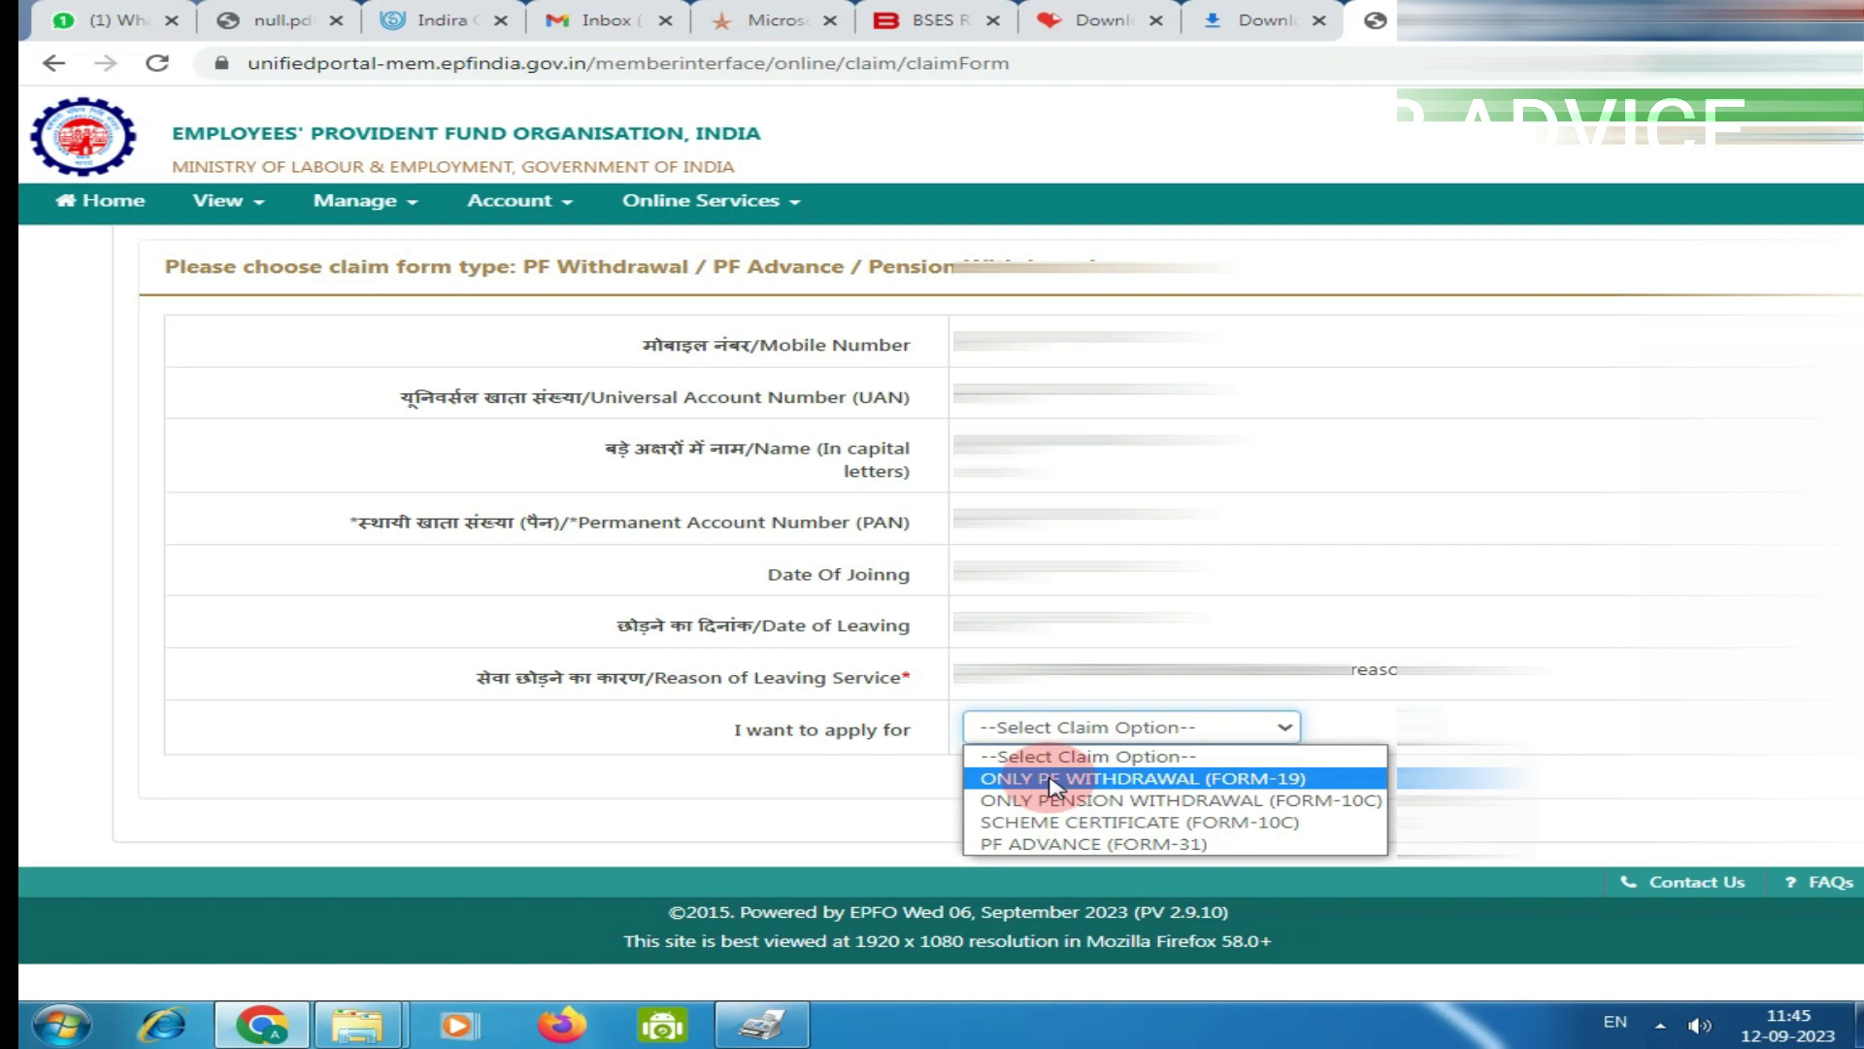
- Choose ONLY PF WITHDRAWAL (FORM-19), attach 15GGGG.pdf as Form-15G, and open a new browser tab
click(1054, 780)
click(1031, 804)
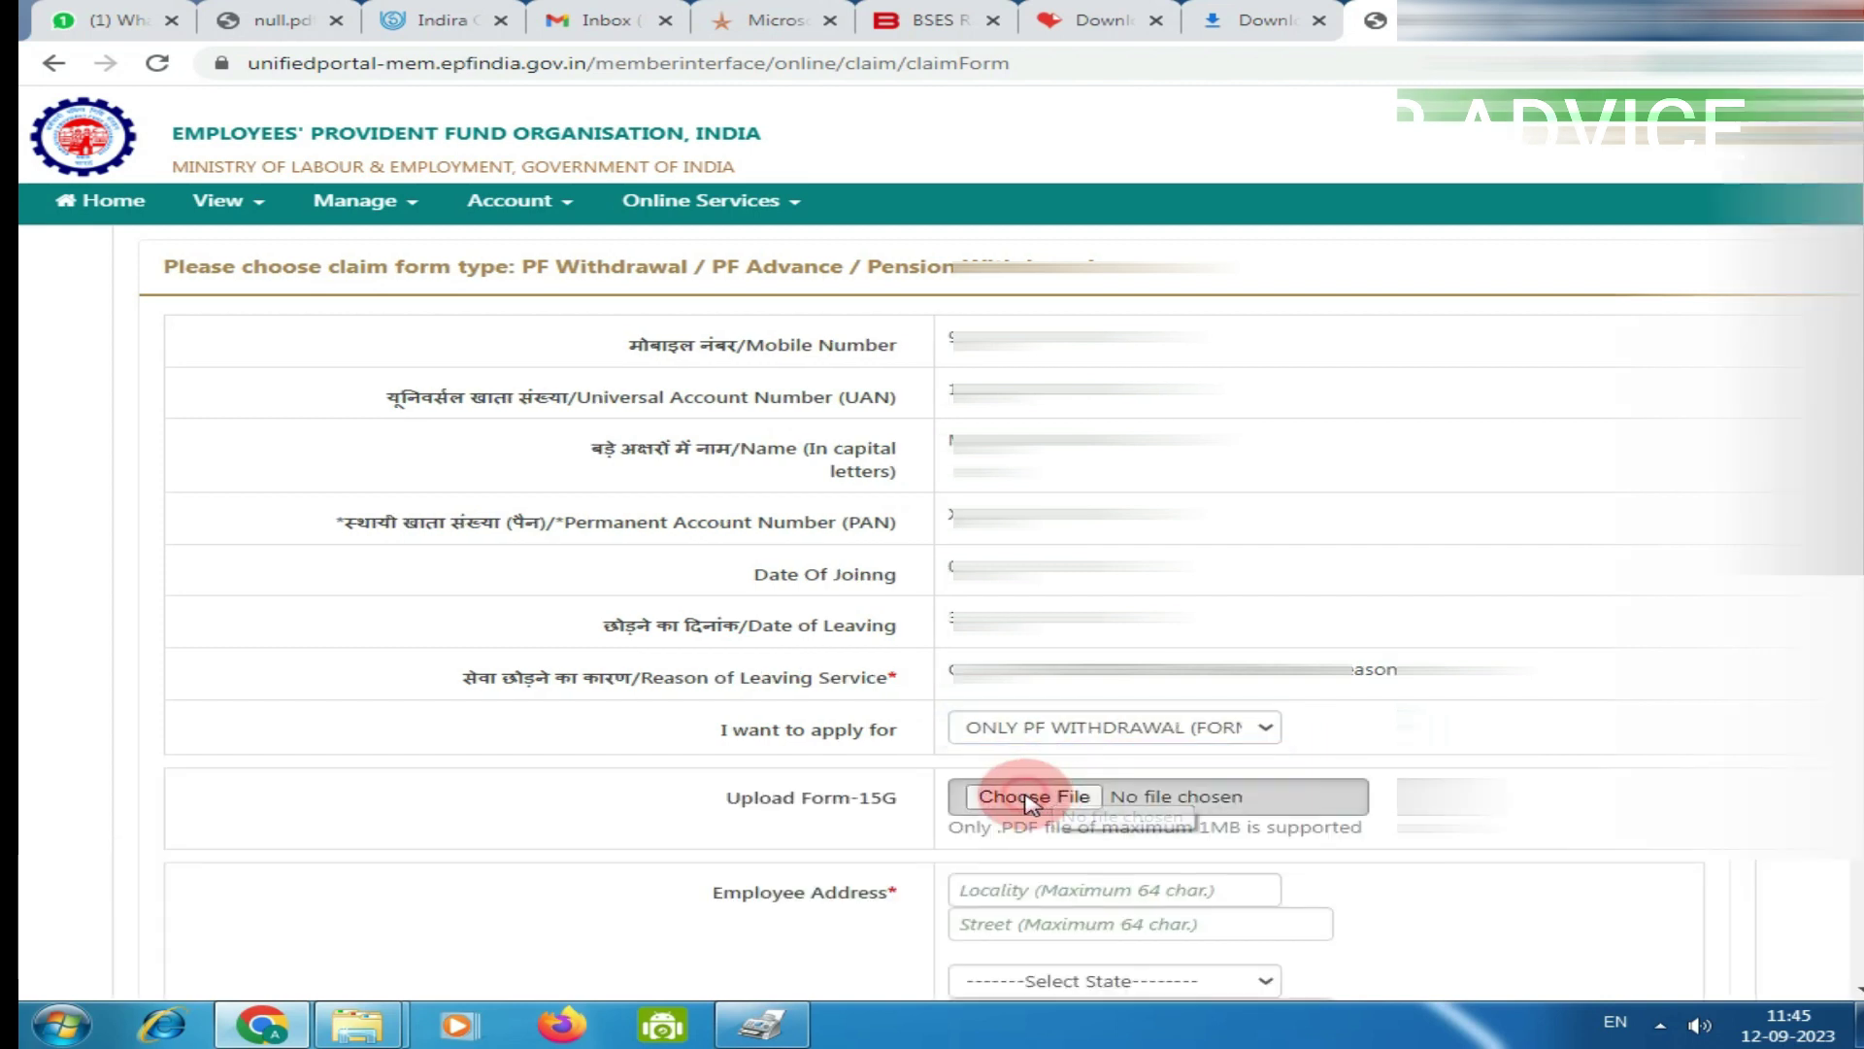
click(586, 543)
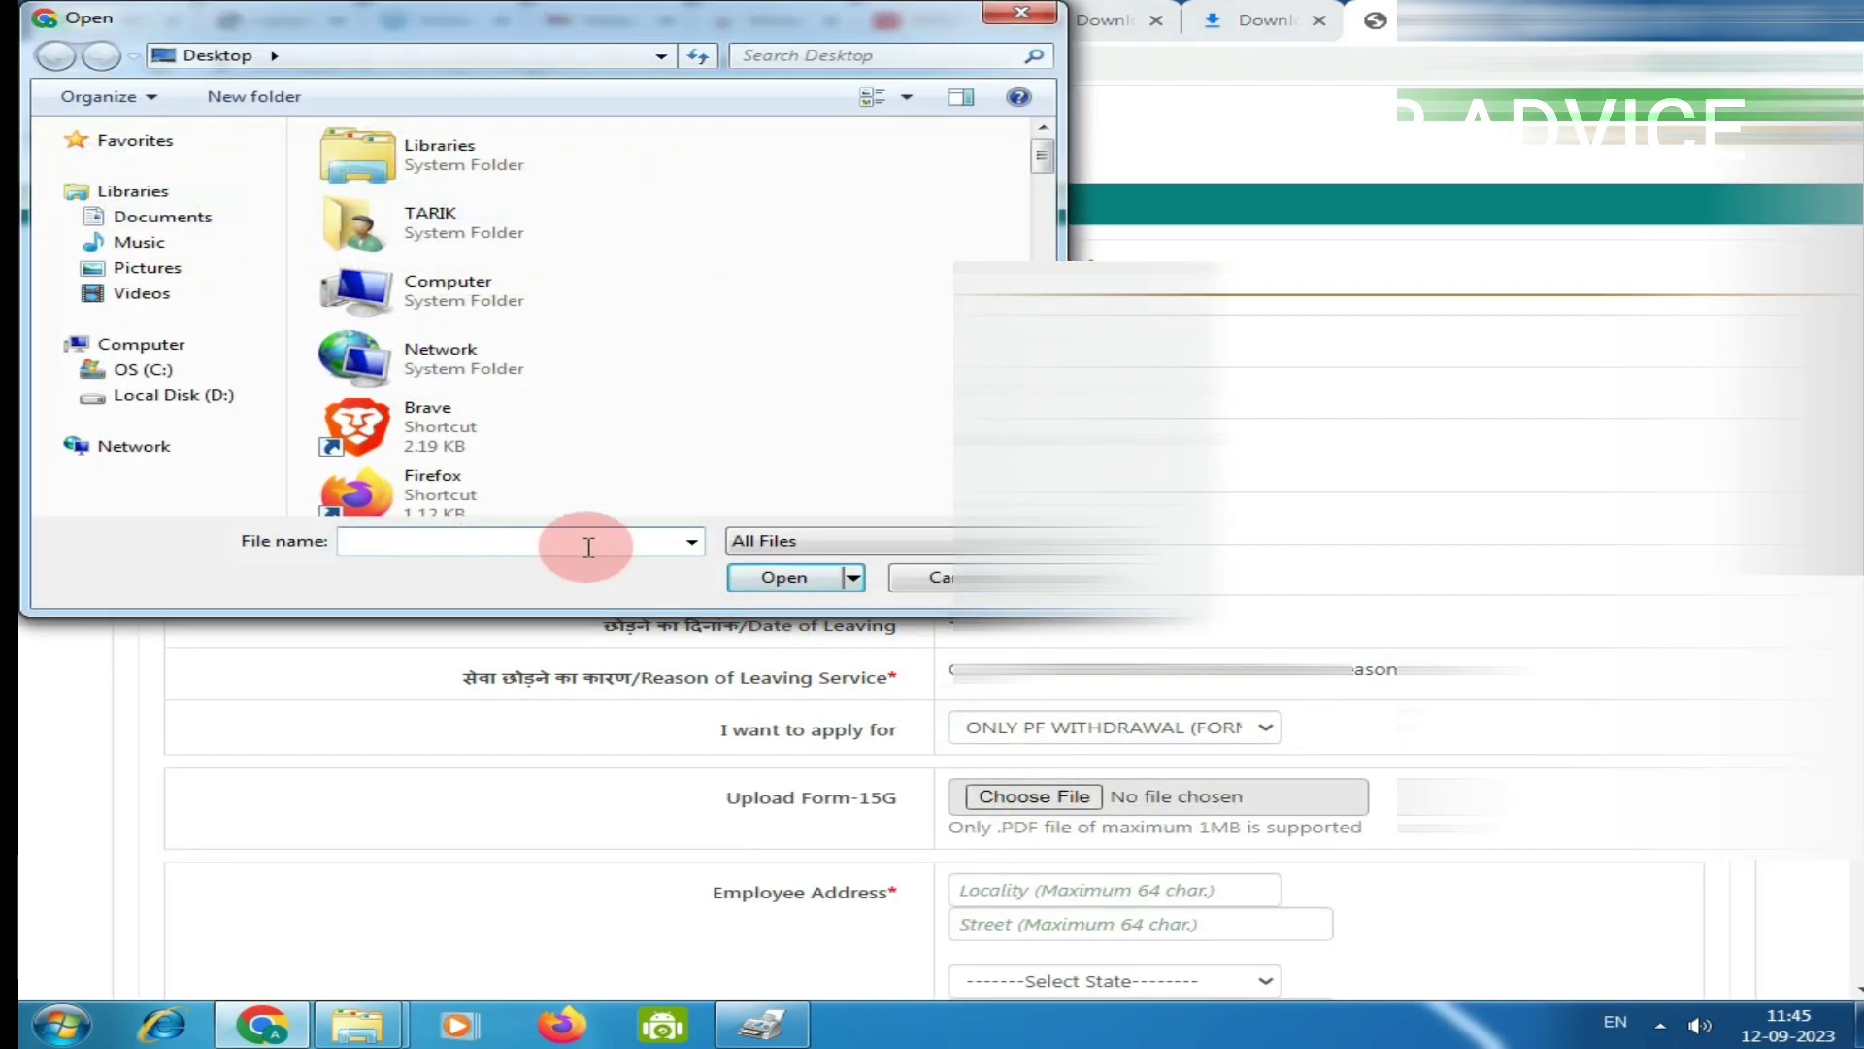
text(15G)
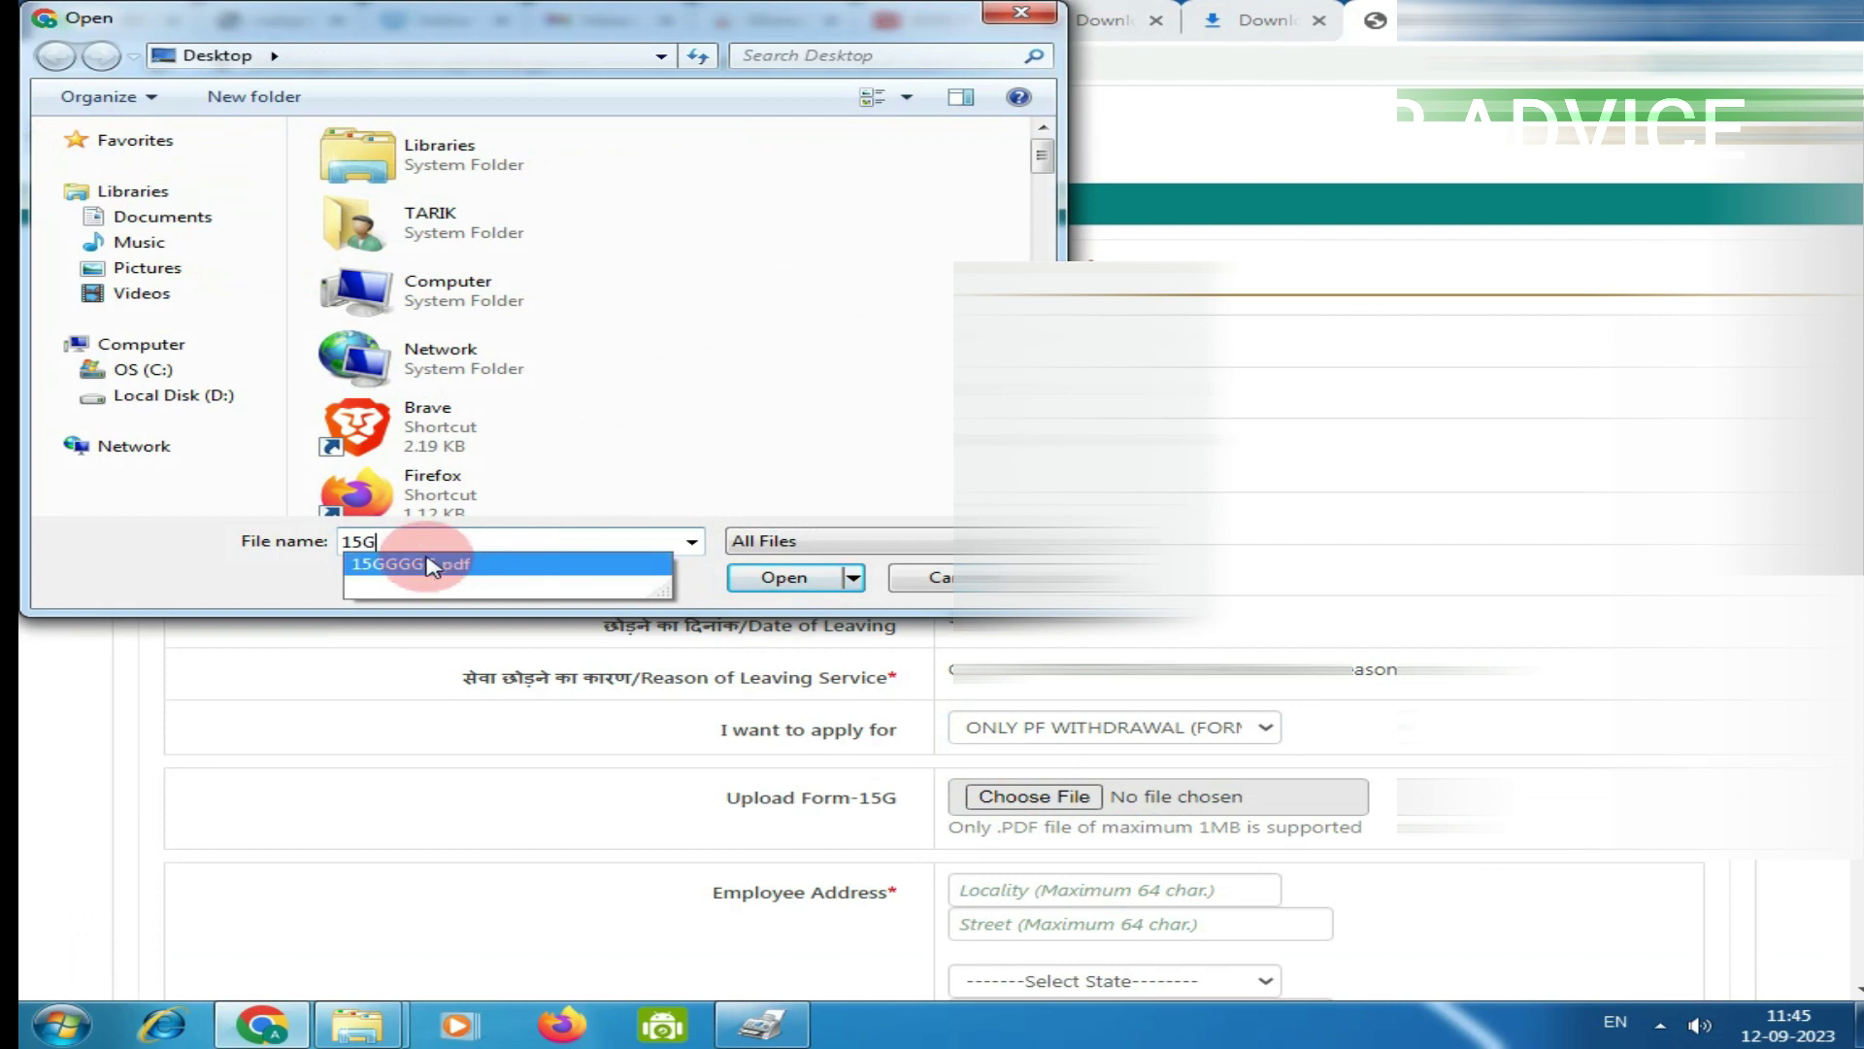
click(427, 564)
click(781, 577)
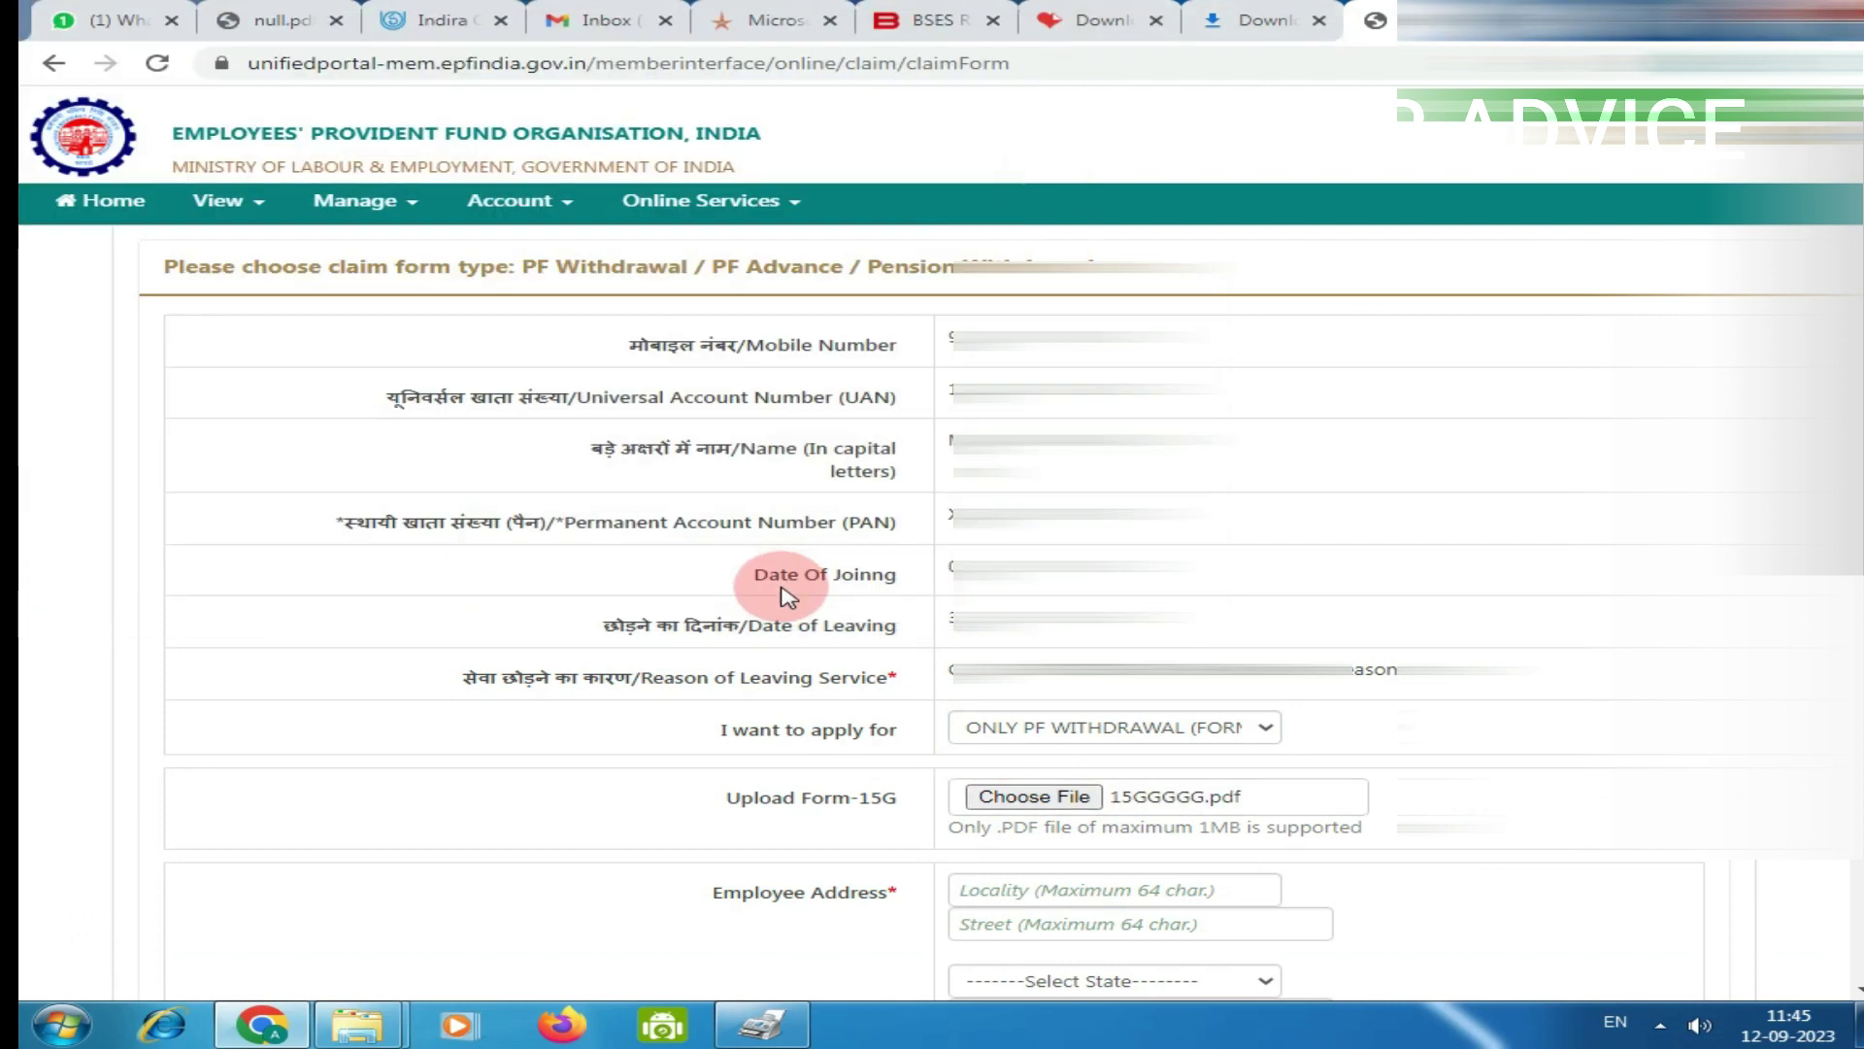
click(1529, 22)
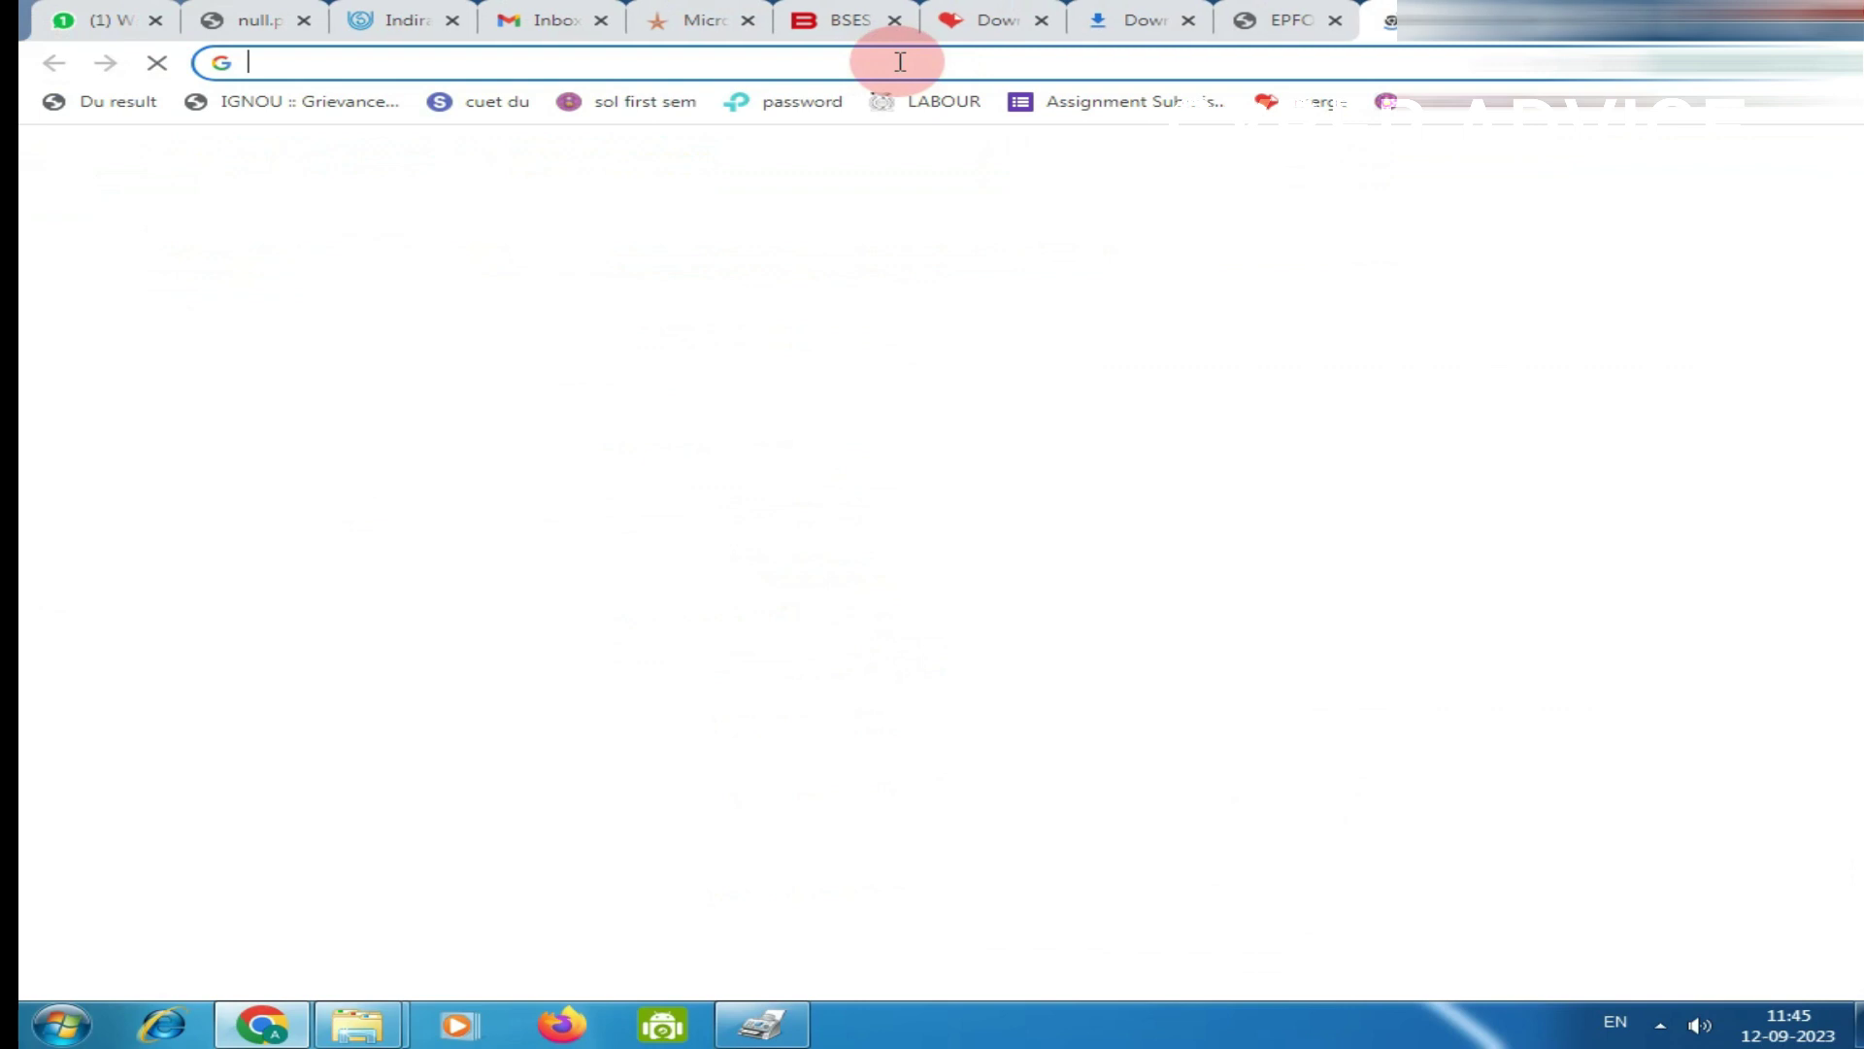
- Search '15g boi pdf', open Bank of India's Form No. 15G PDF, and highlight its Name and PAN fields
text(15G)
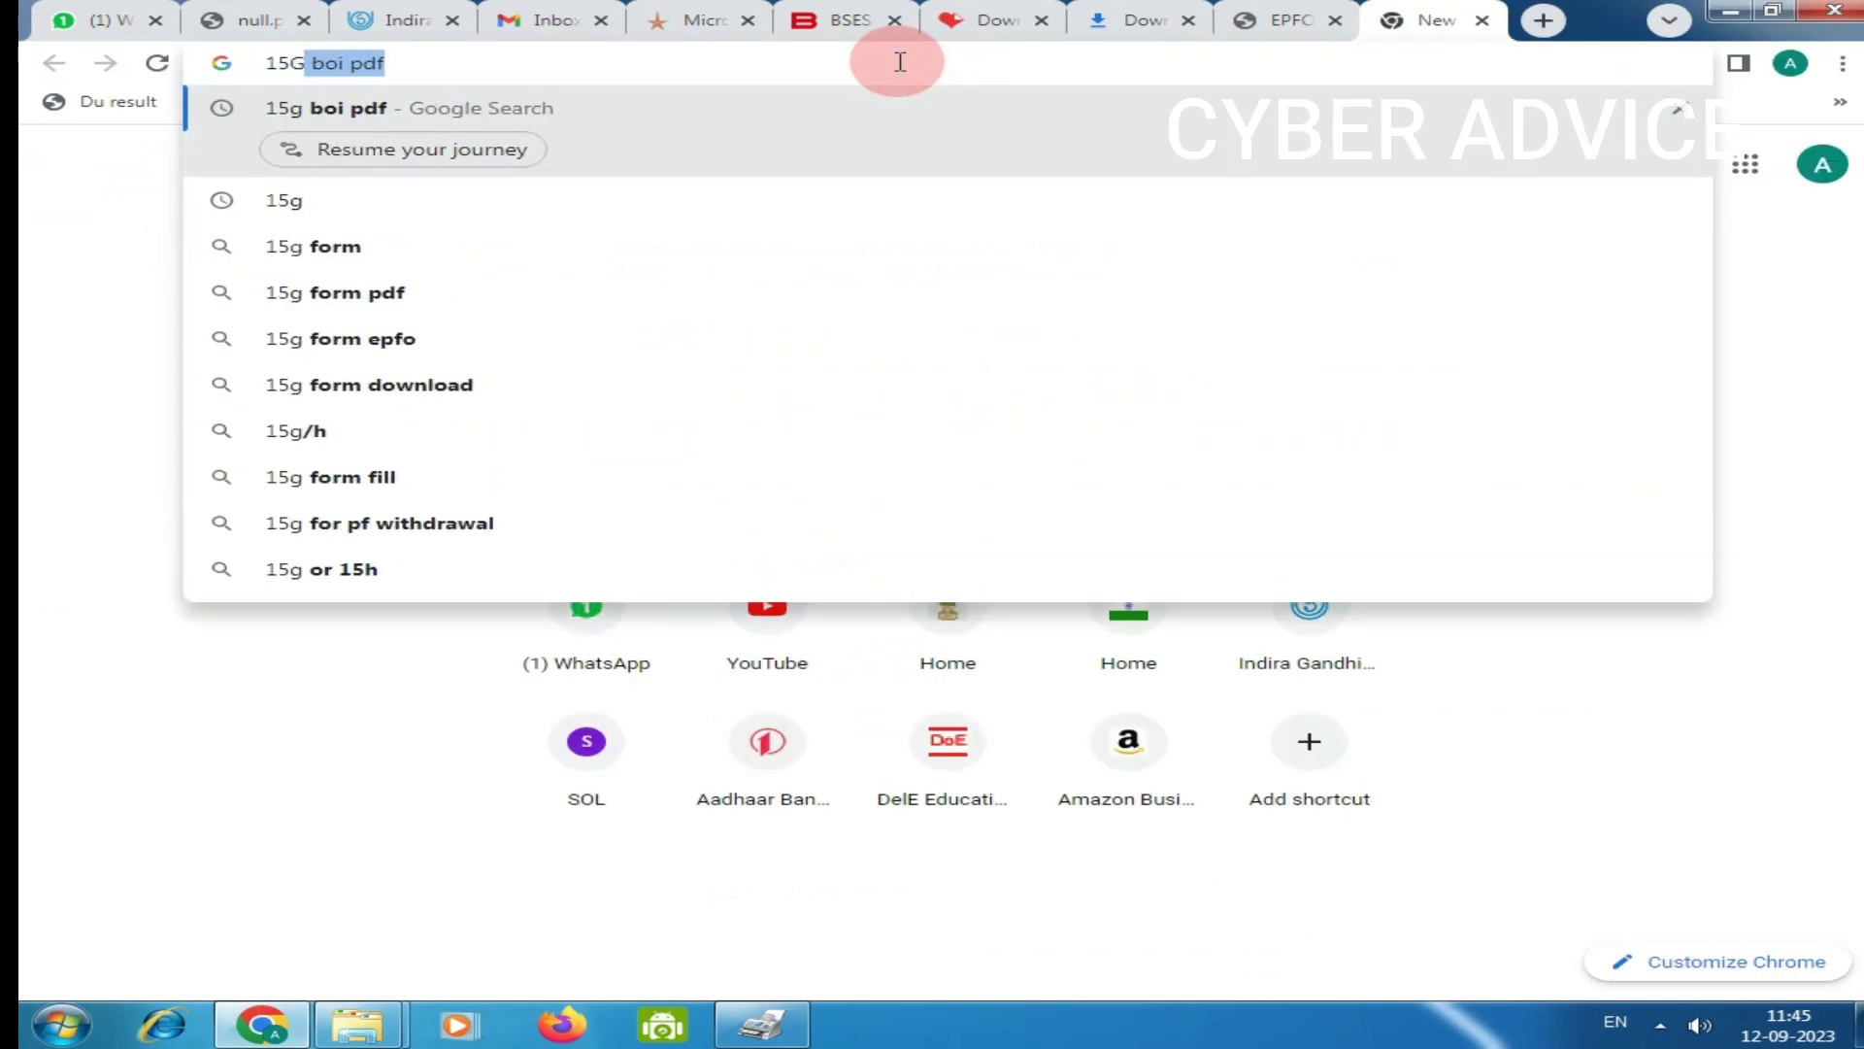
key(Return)
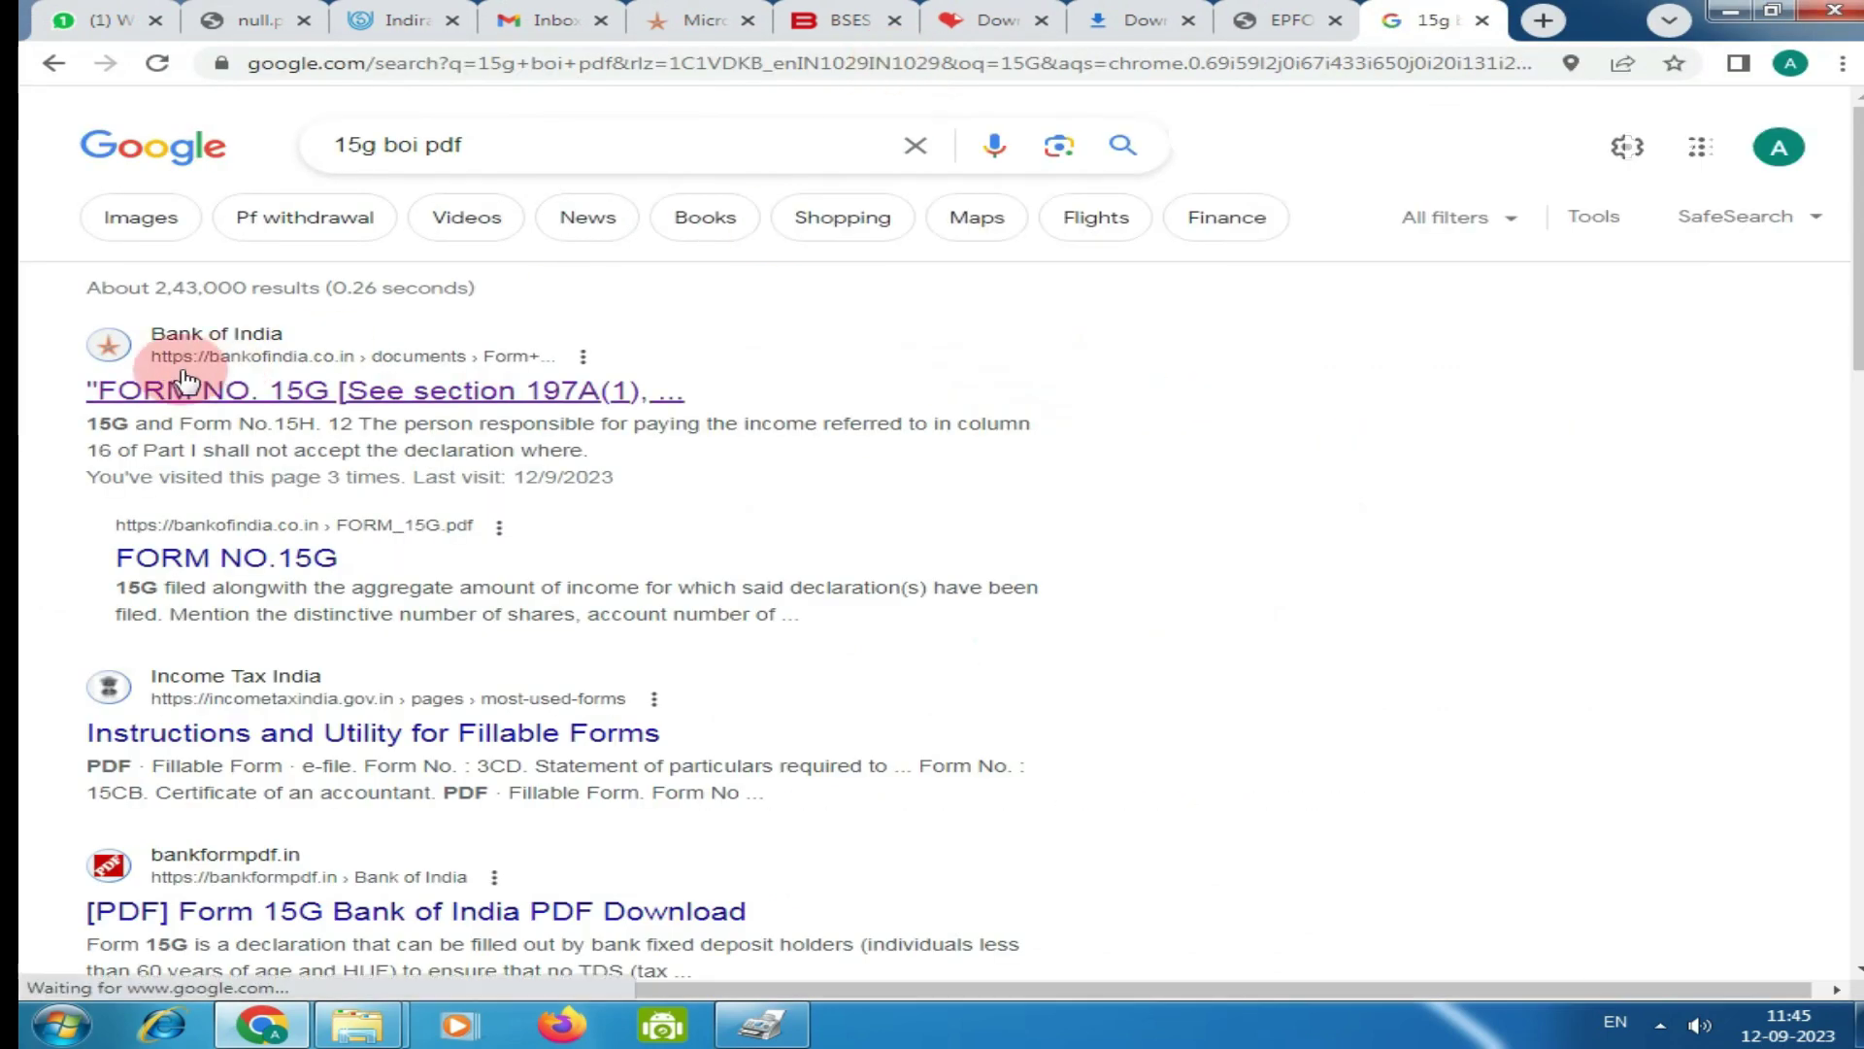
click(152, 388)
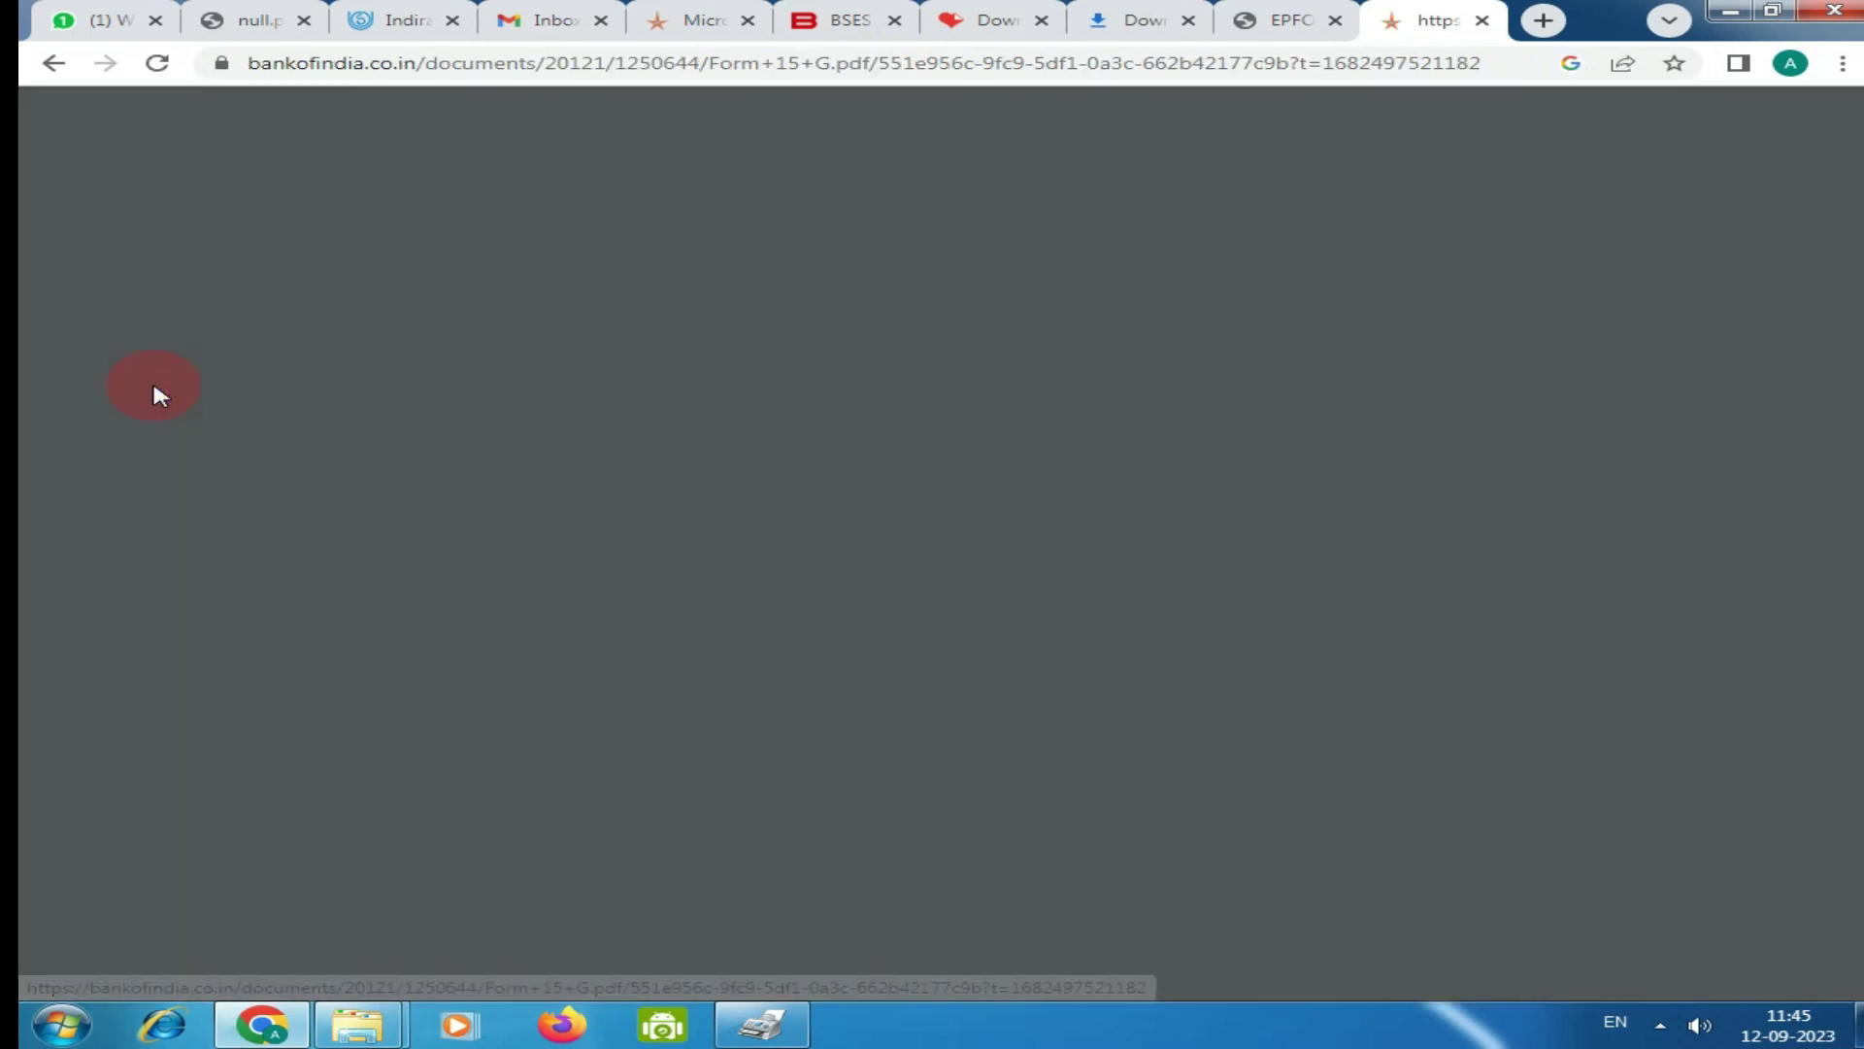
drag(692, 379, 952, 382)
drag(1231, 379, 1554, 412)
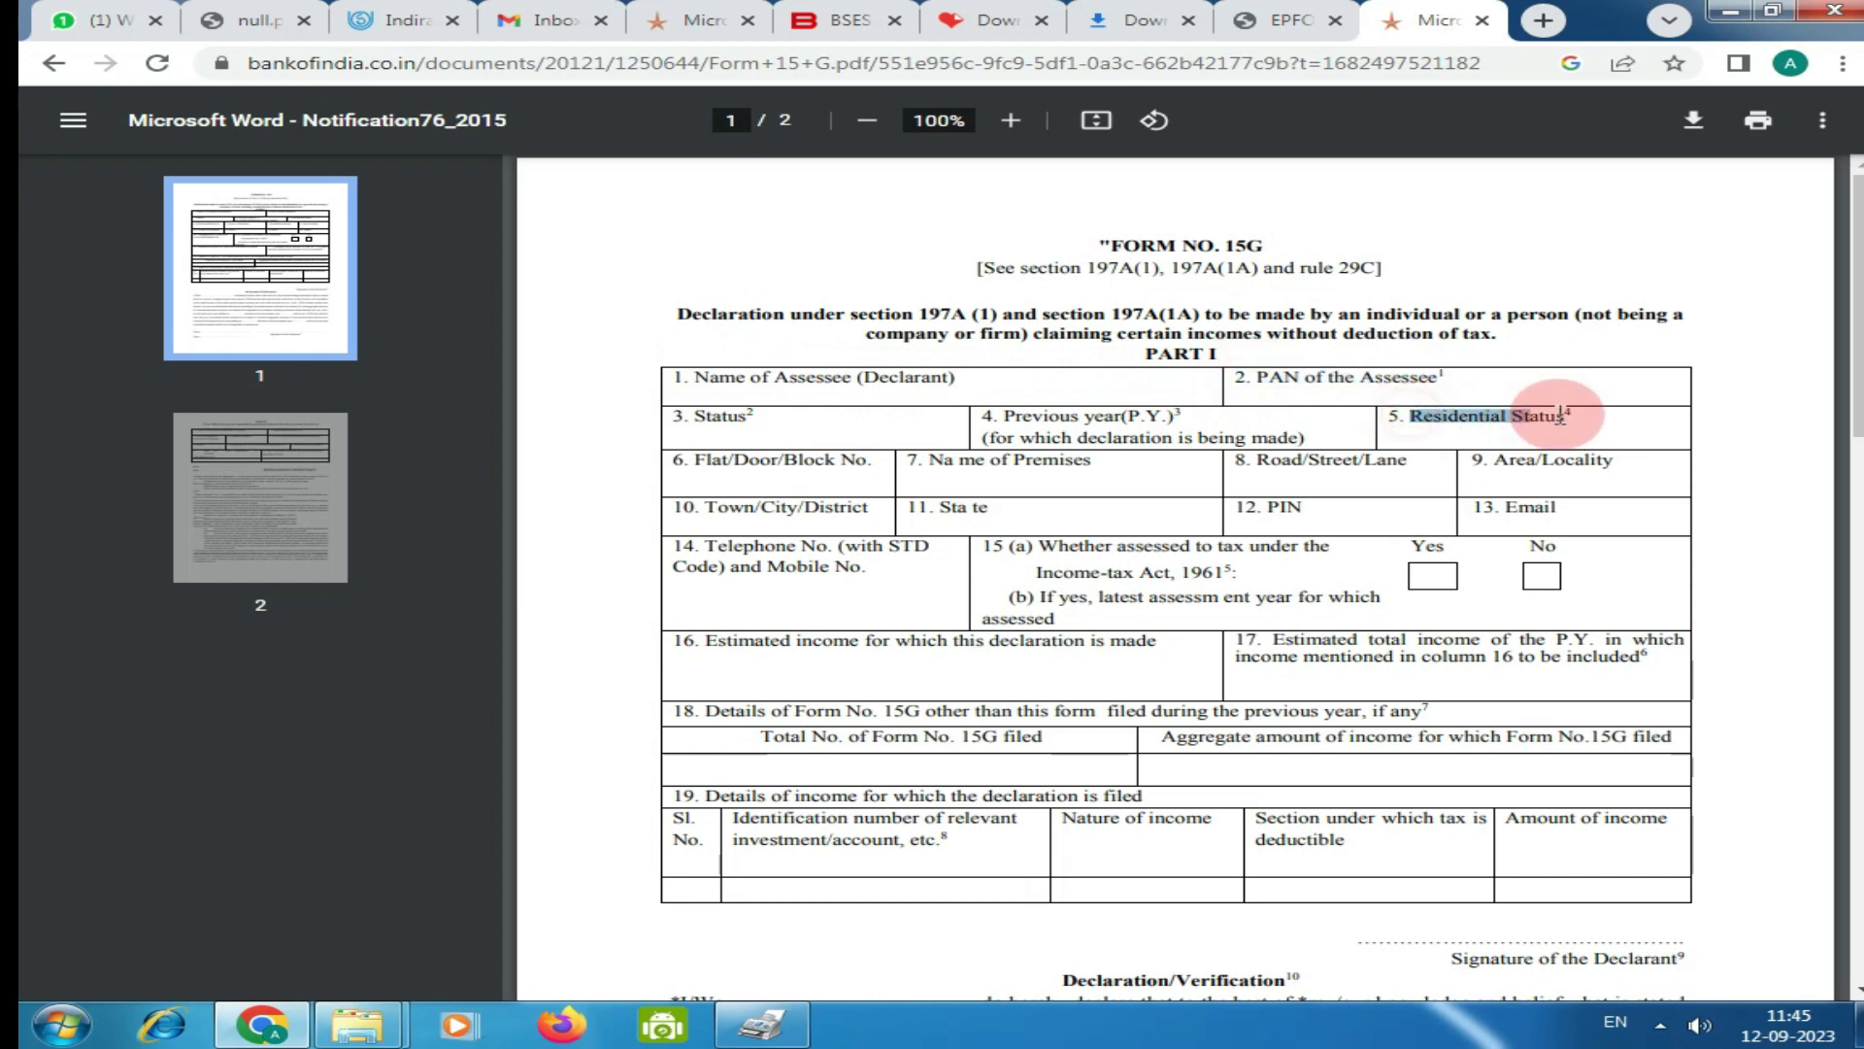
click(1311, 509)
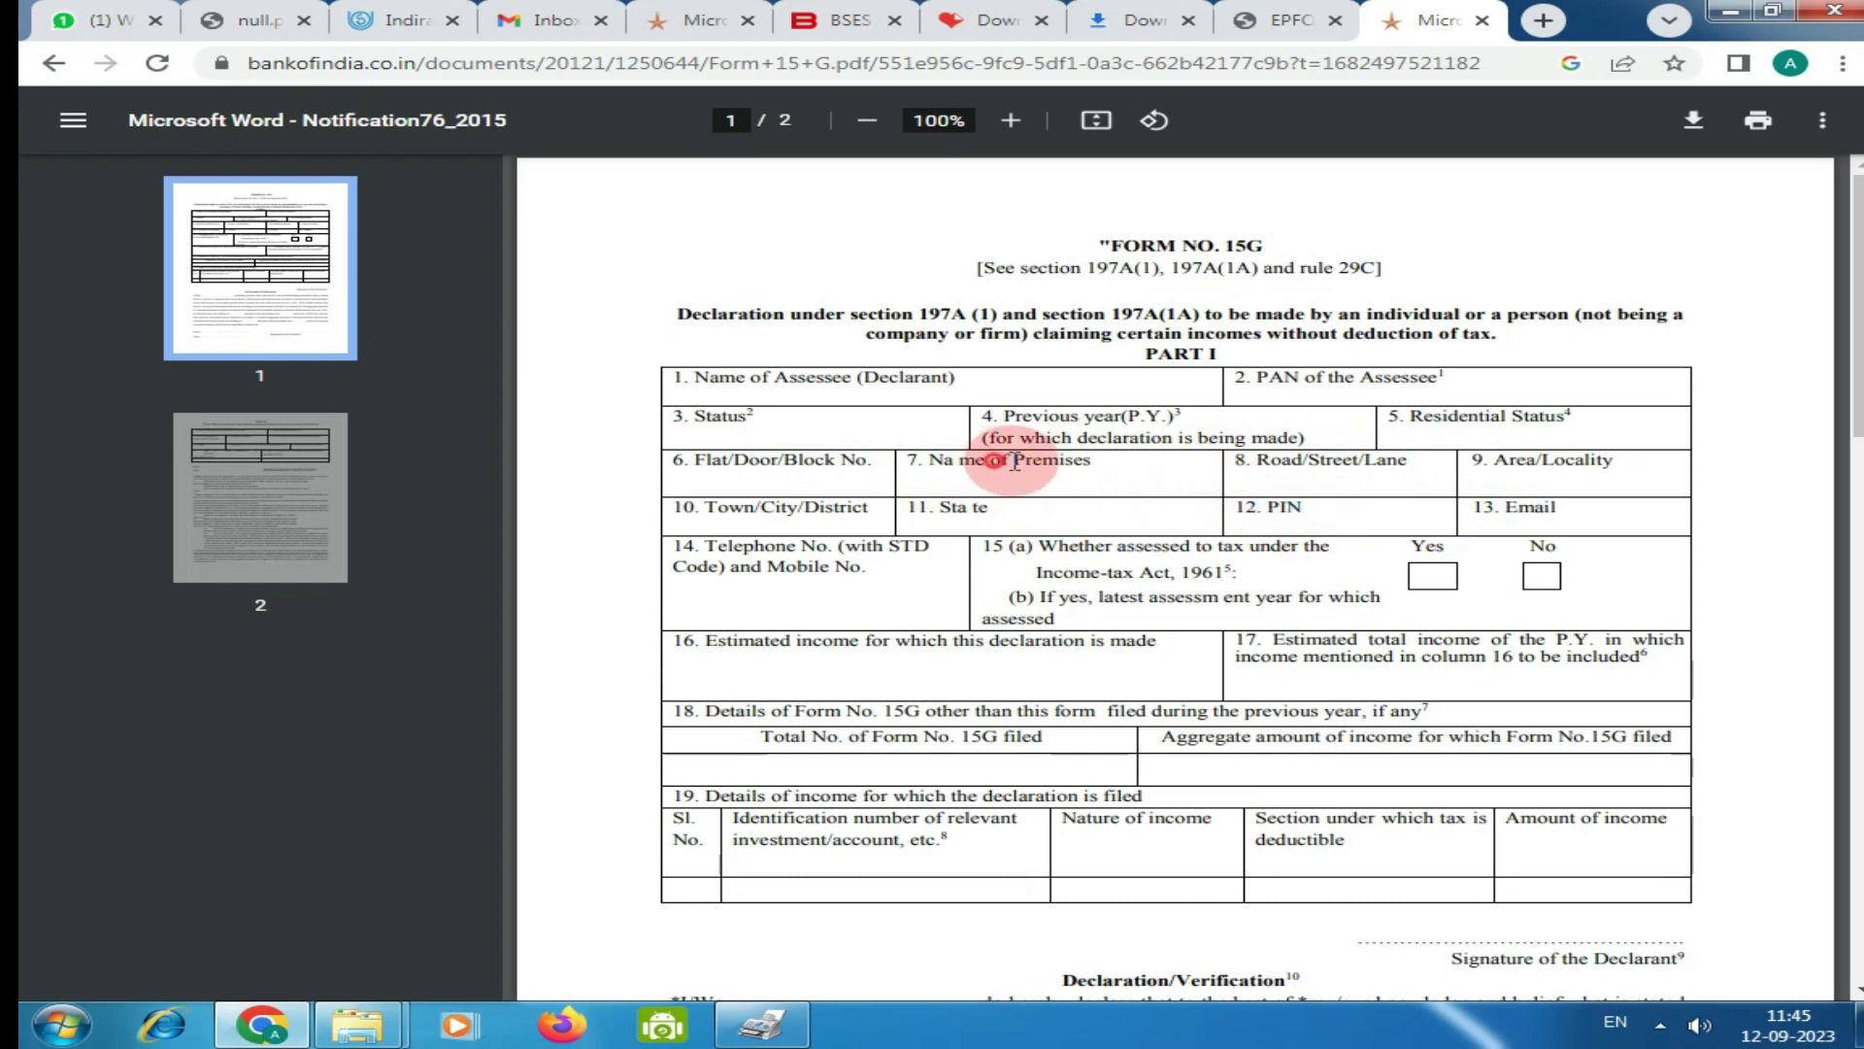
drag(1306, 464, 1543, 449)
drag(706, 509, 1058, 510)
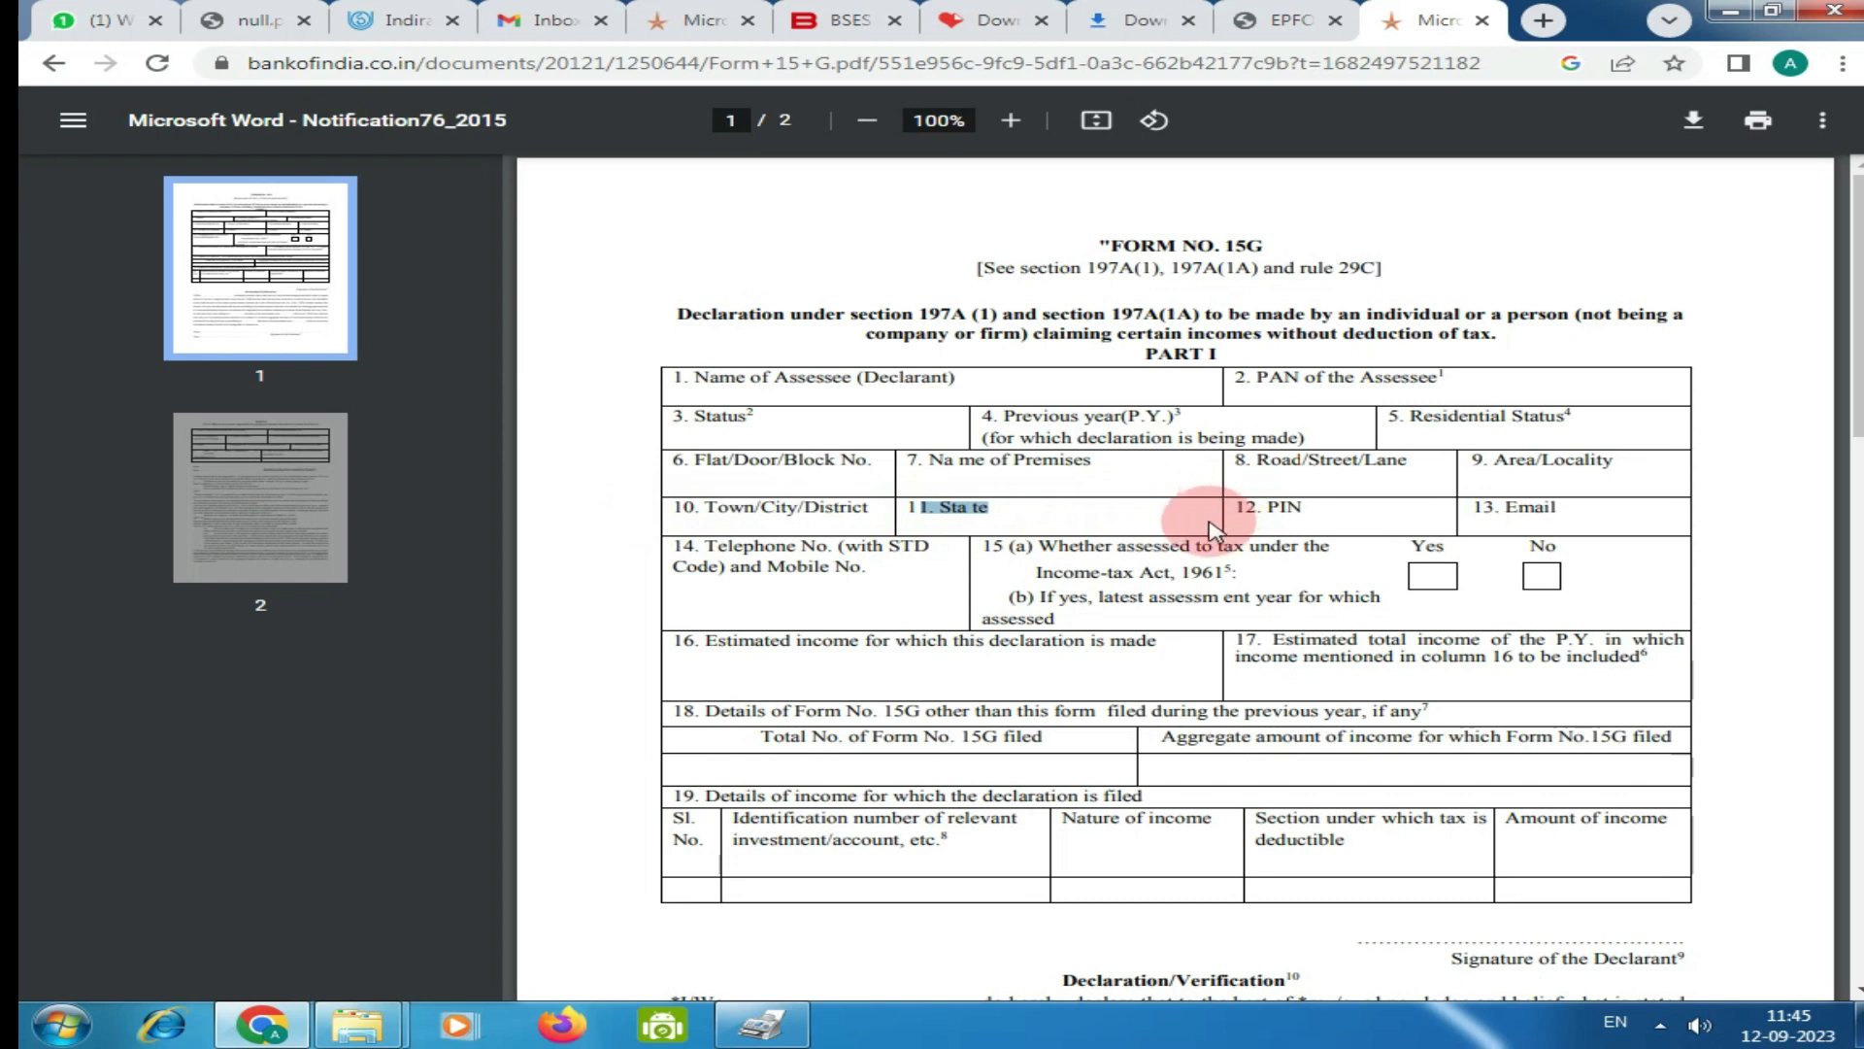
scroll(1214, 532, down, 2)
scroll(1214, 533, down, 4)
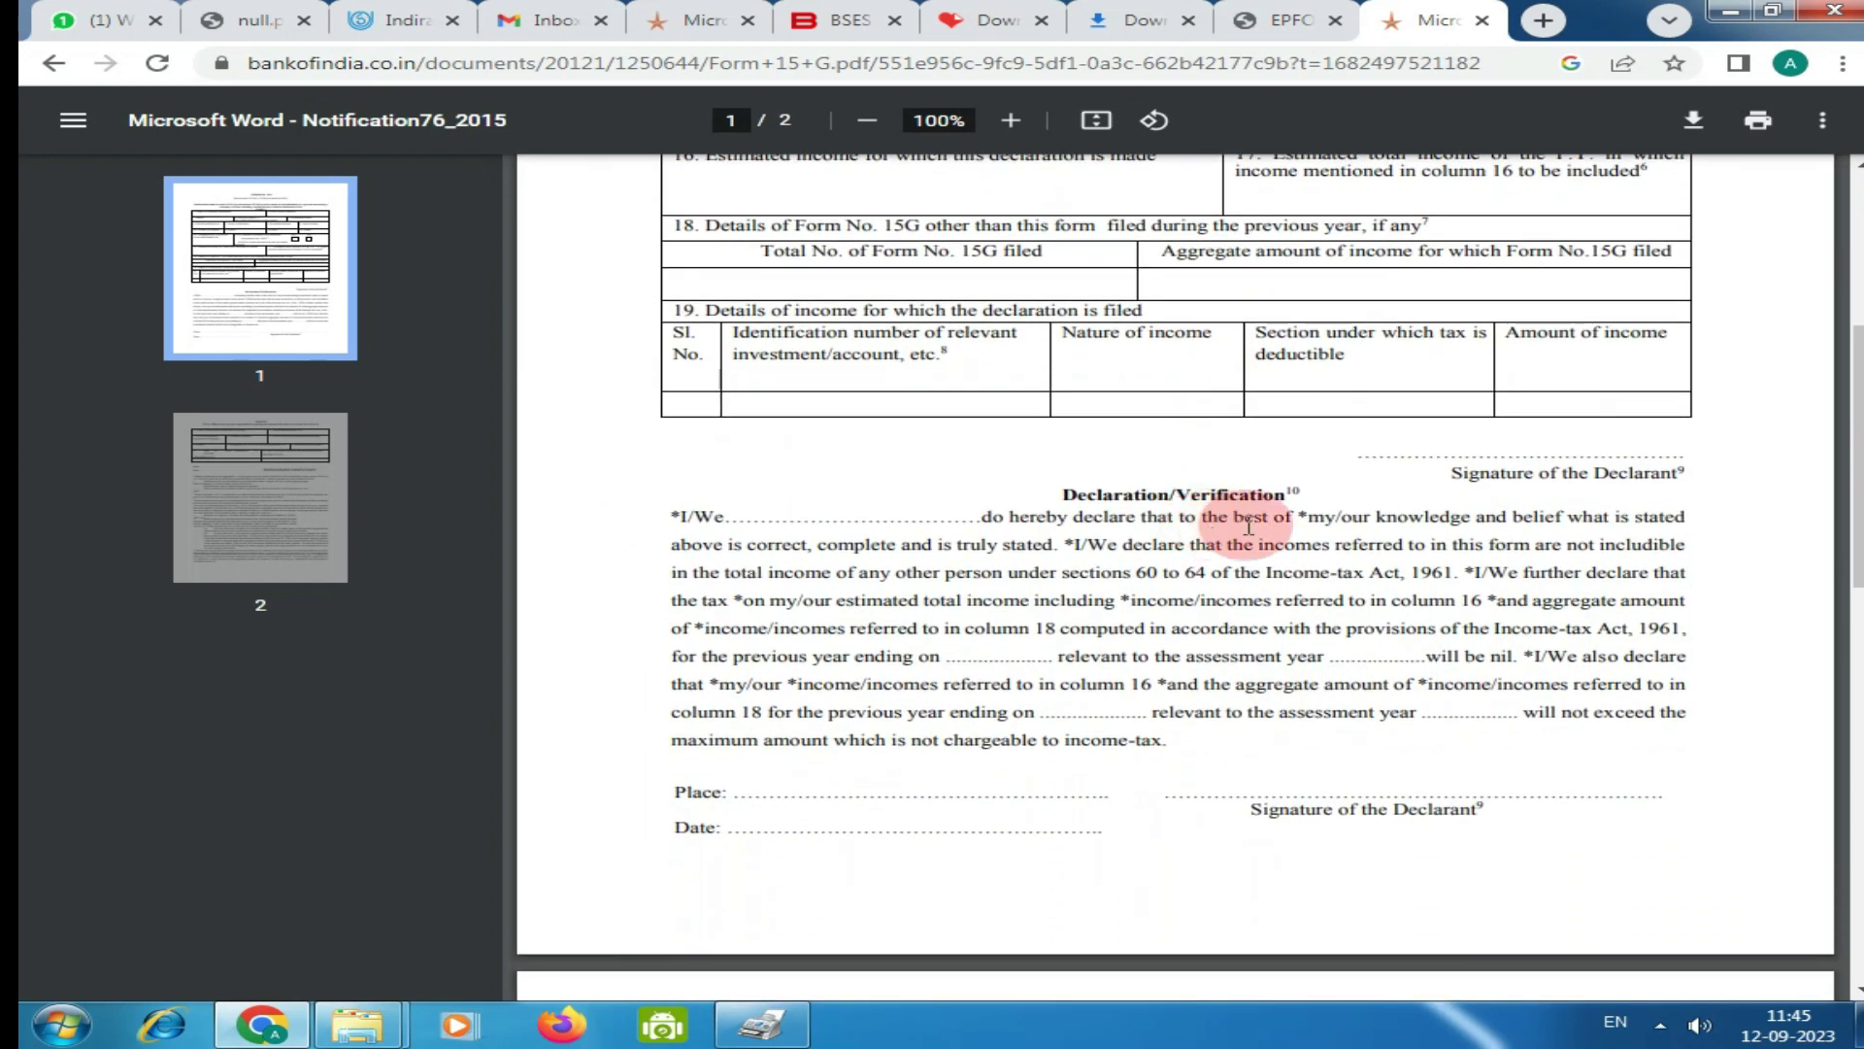
triple_click(1476, 483)
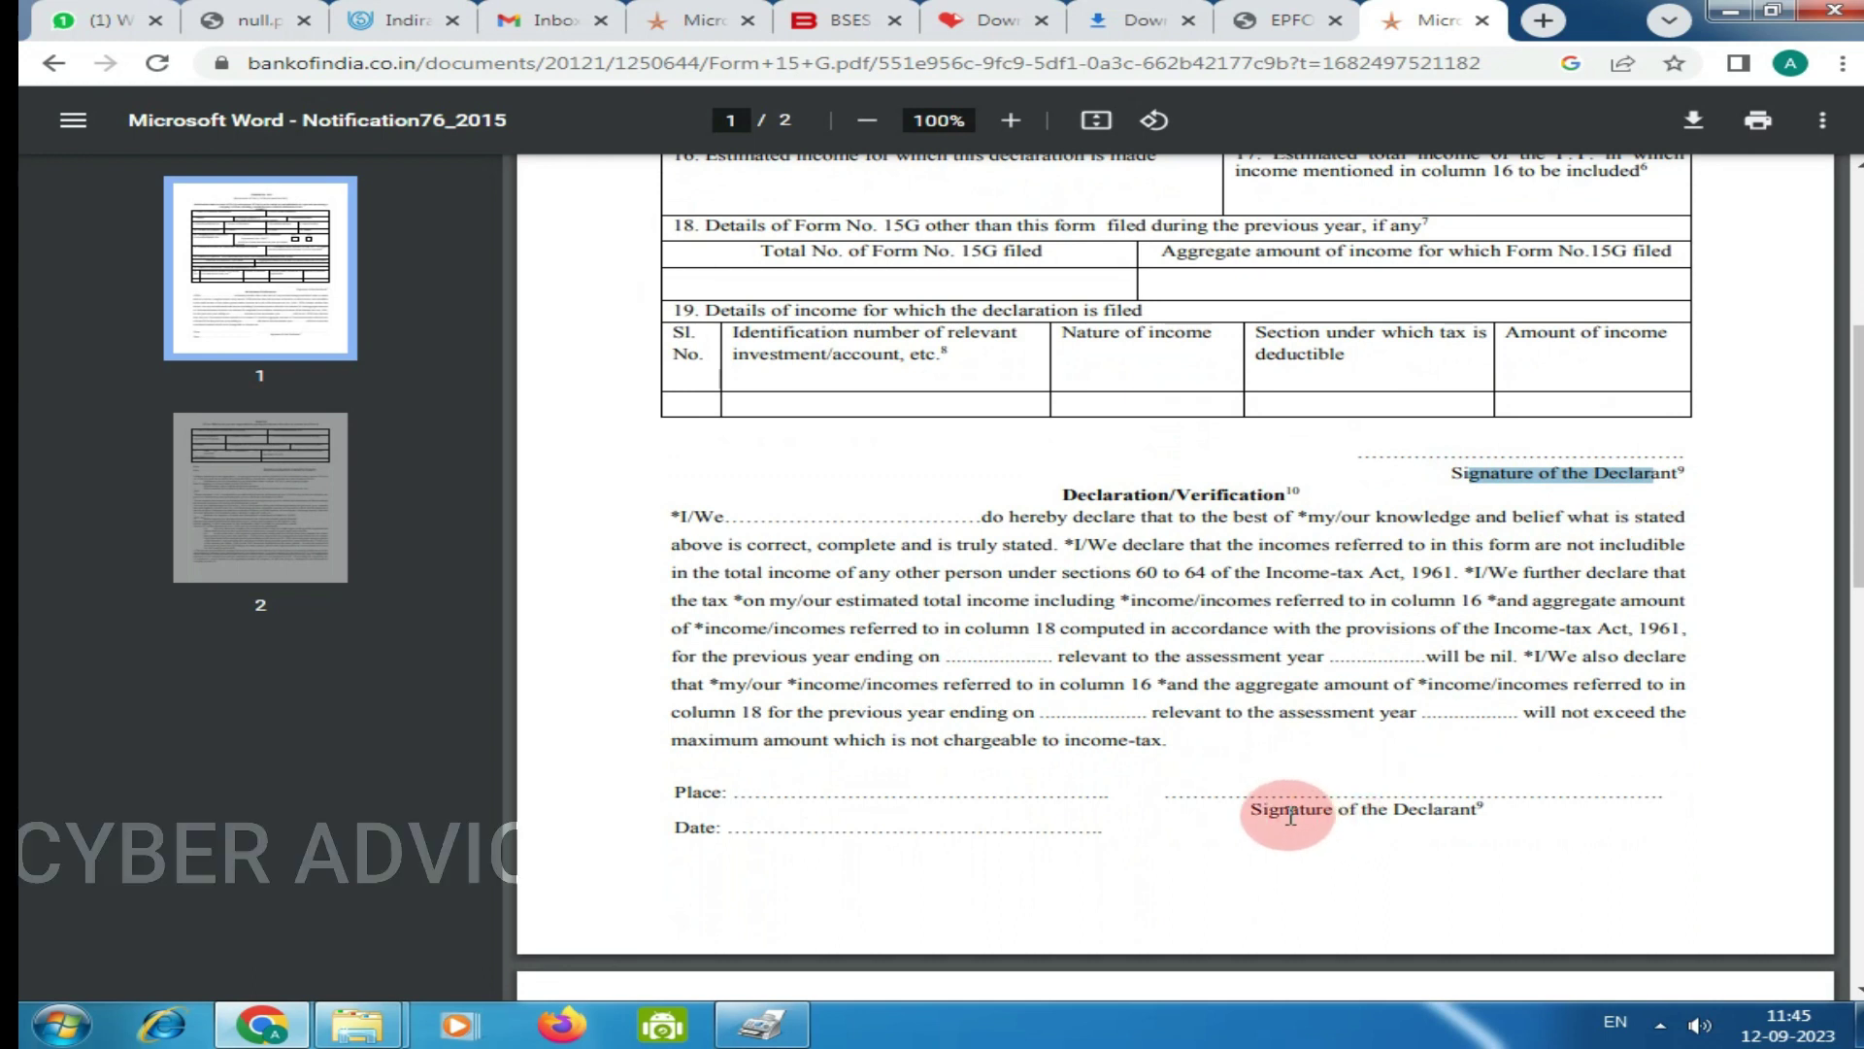
drag(1279, 807, 1466, 802)
scroll(1363, 781, down, 9)
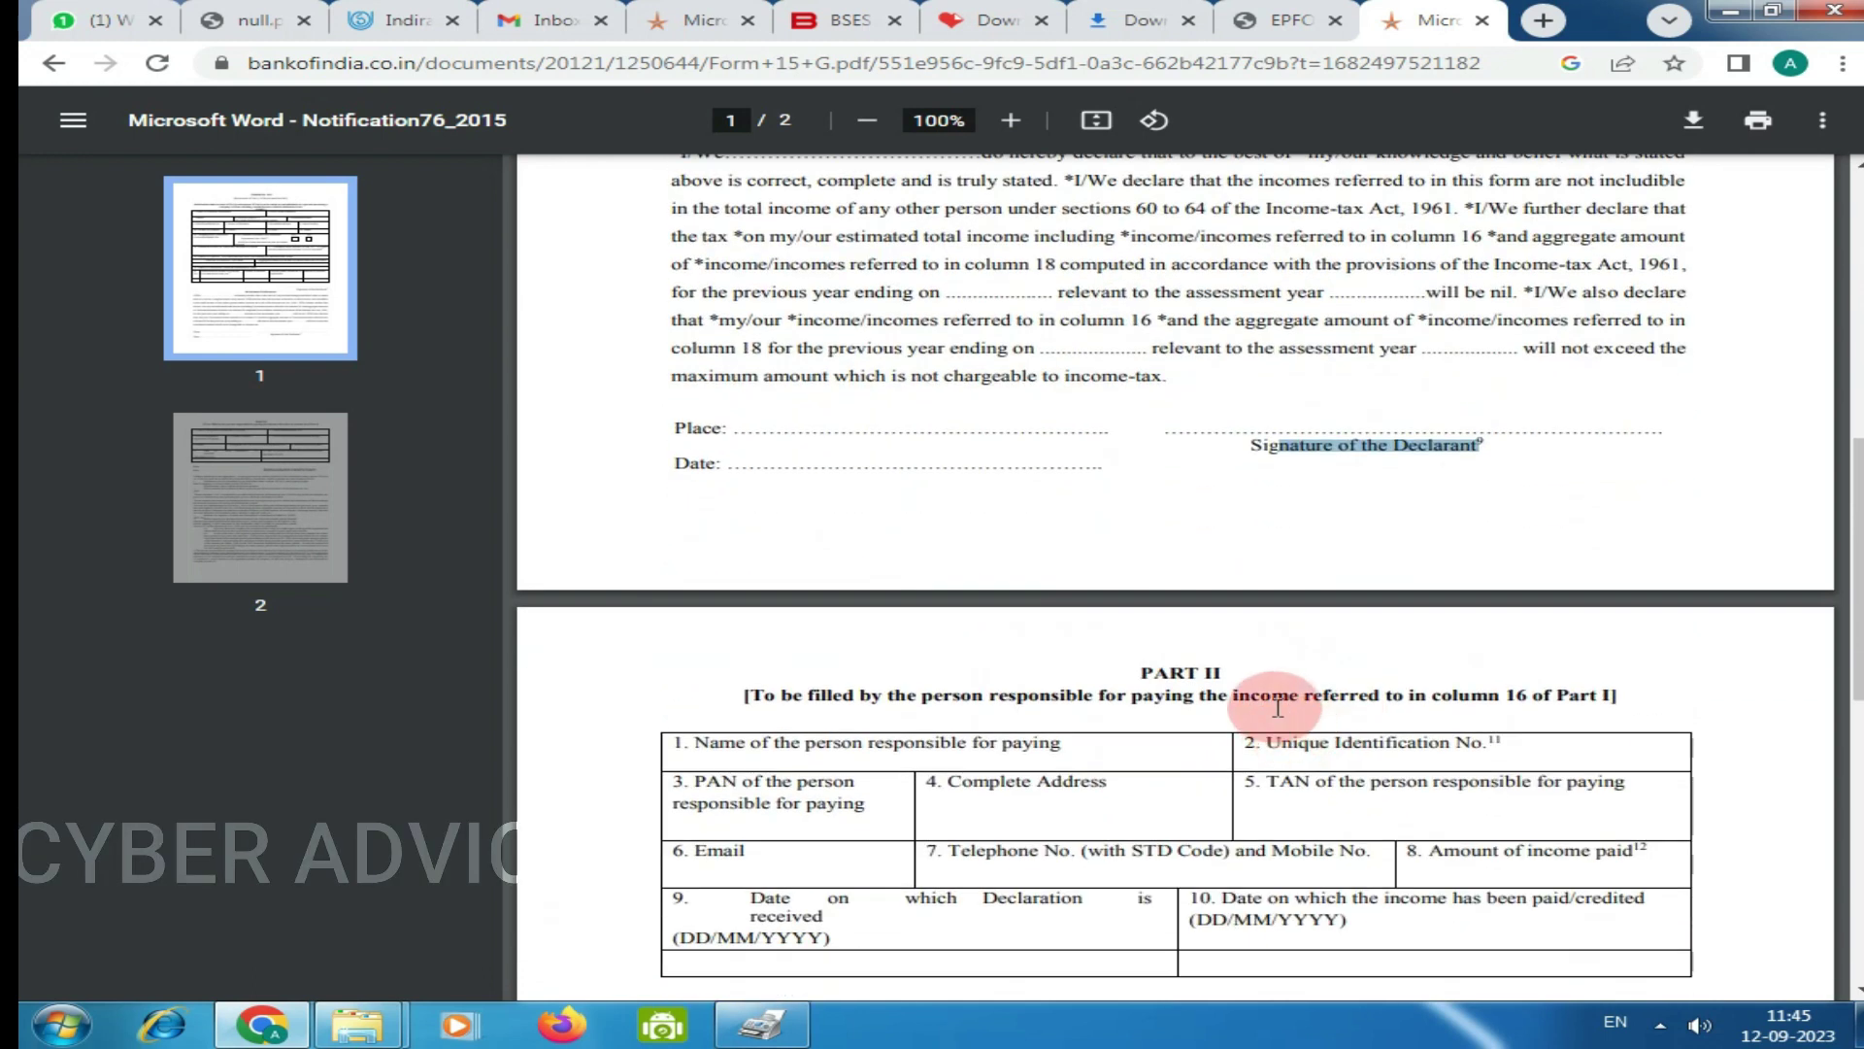
scroll(1281, 691, down, 5)
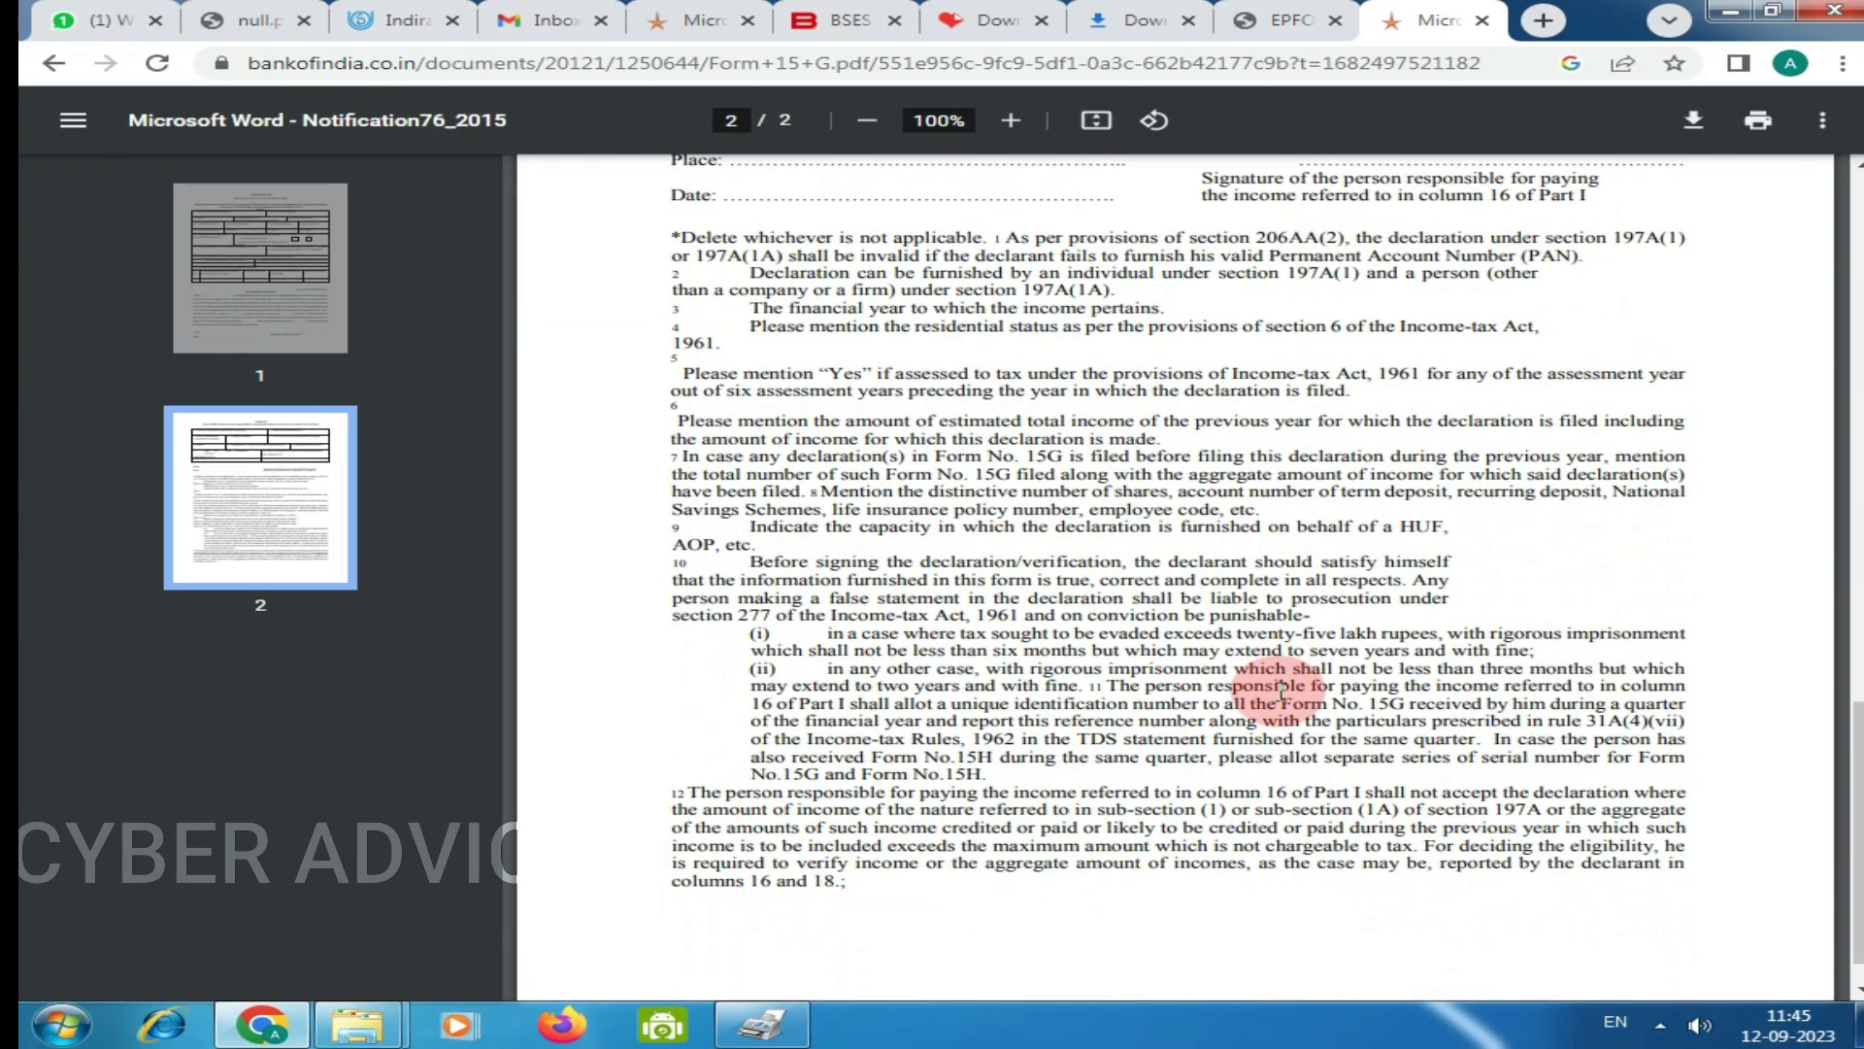
scroll(1291, 782, up, 7)
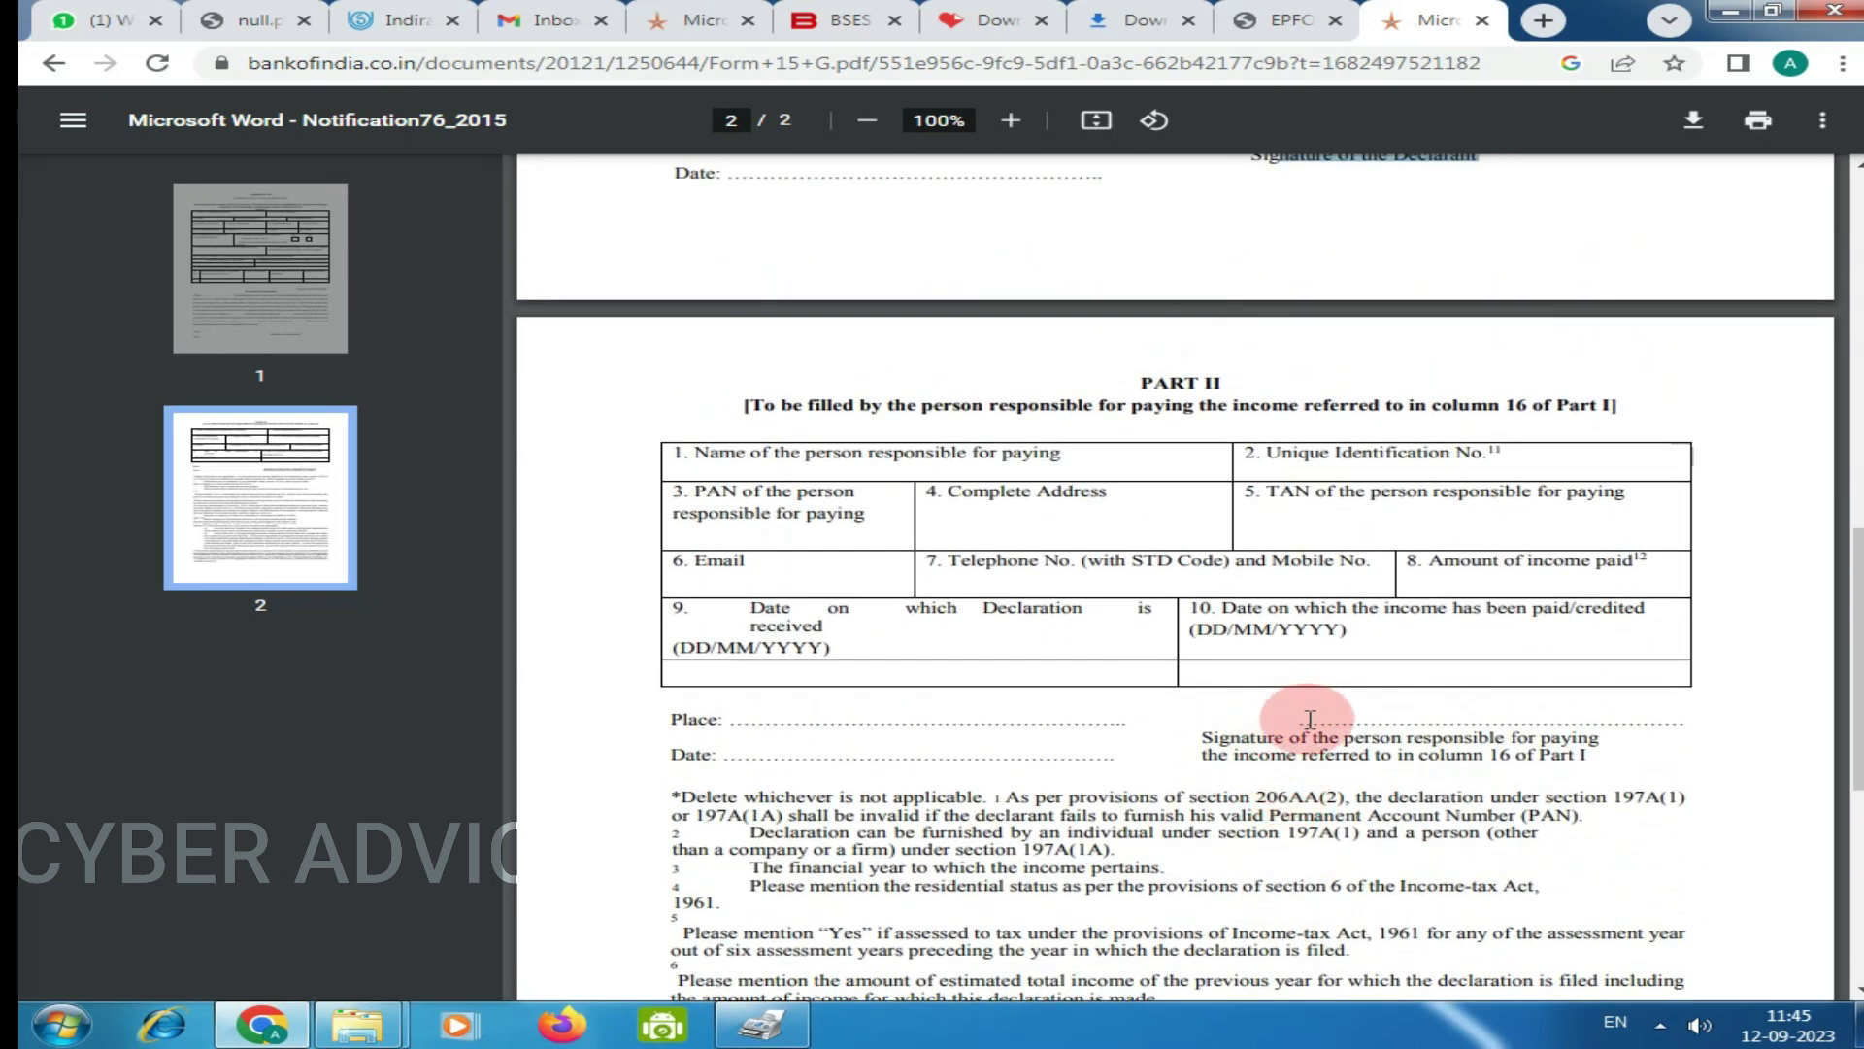
drag(947, 491, 1108, 493)
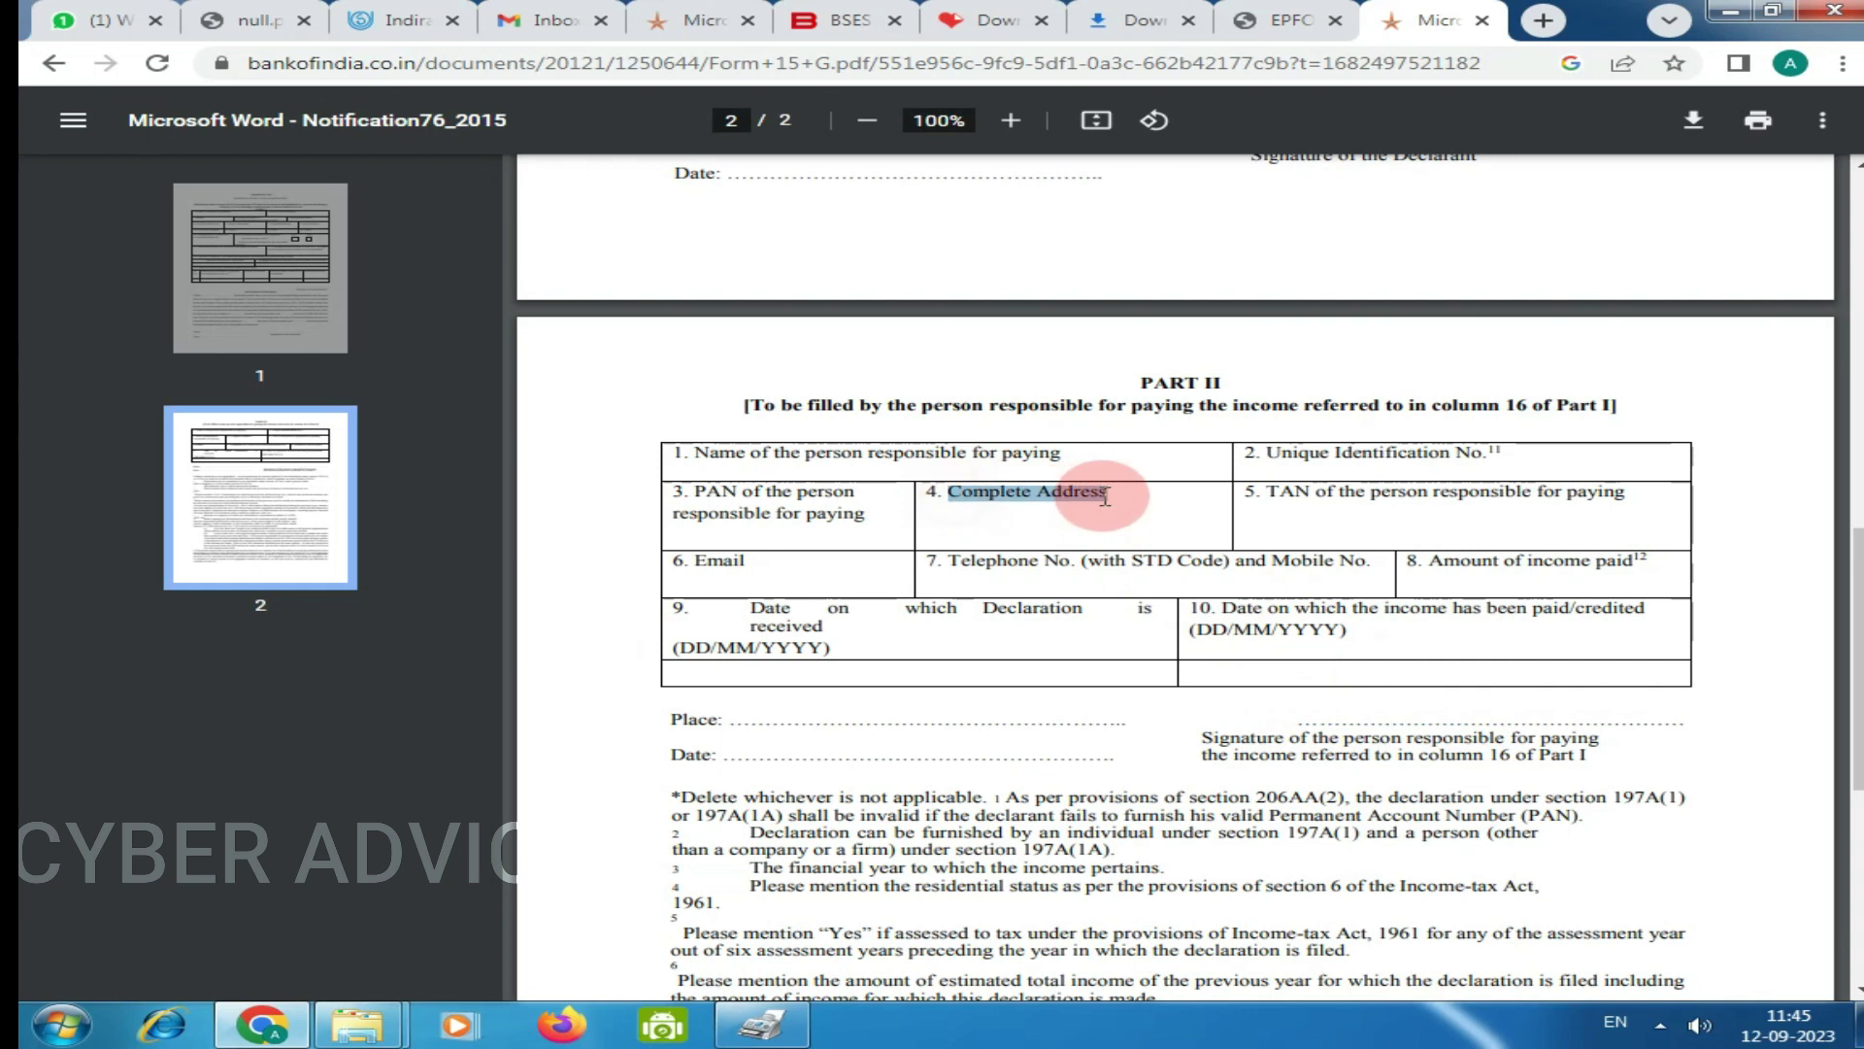
drag(721, 457, 1058, 455)
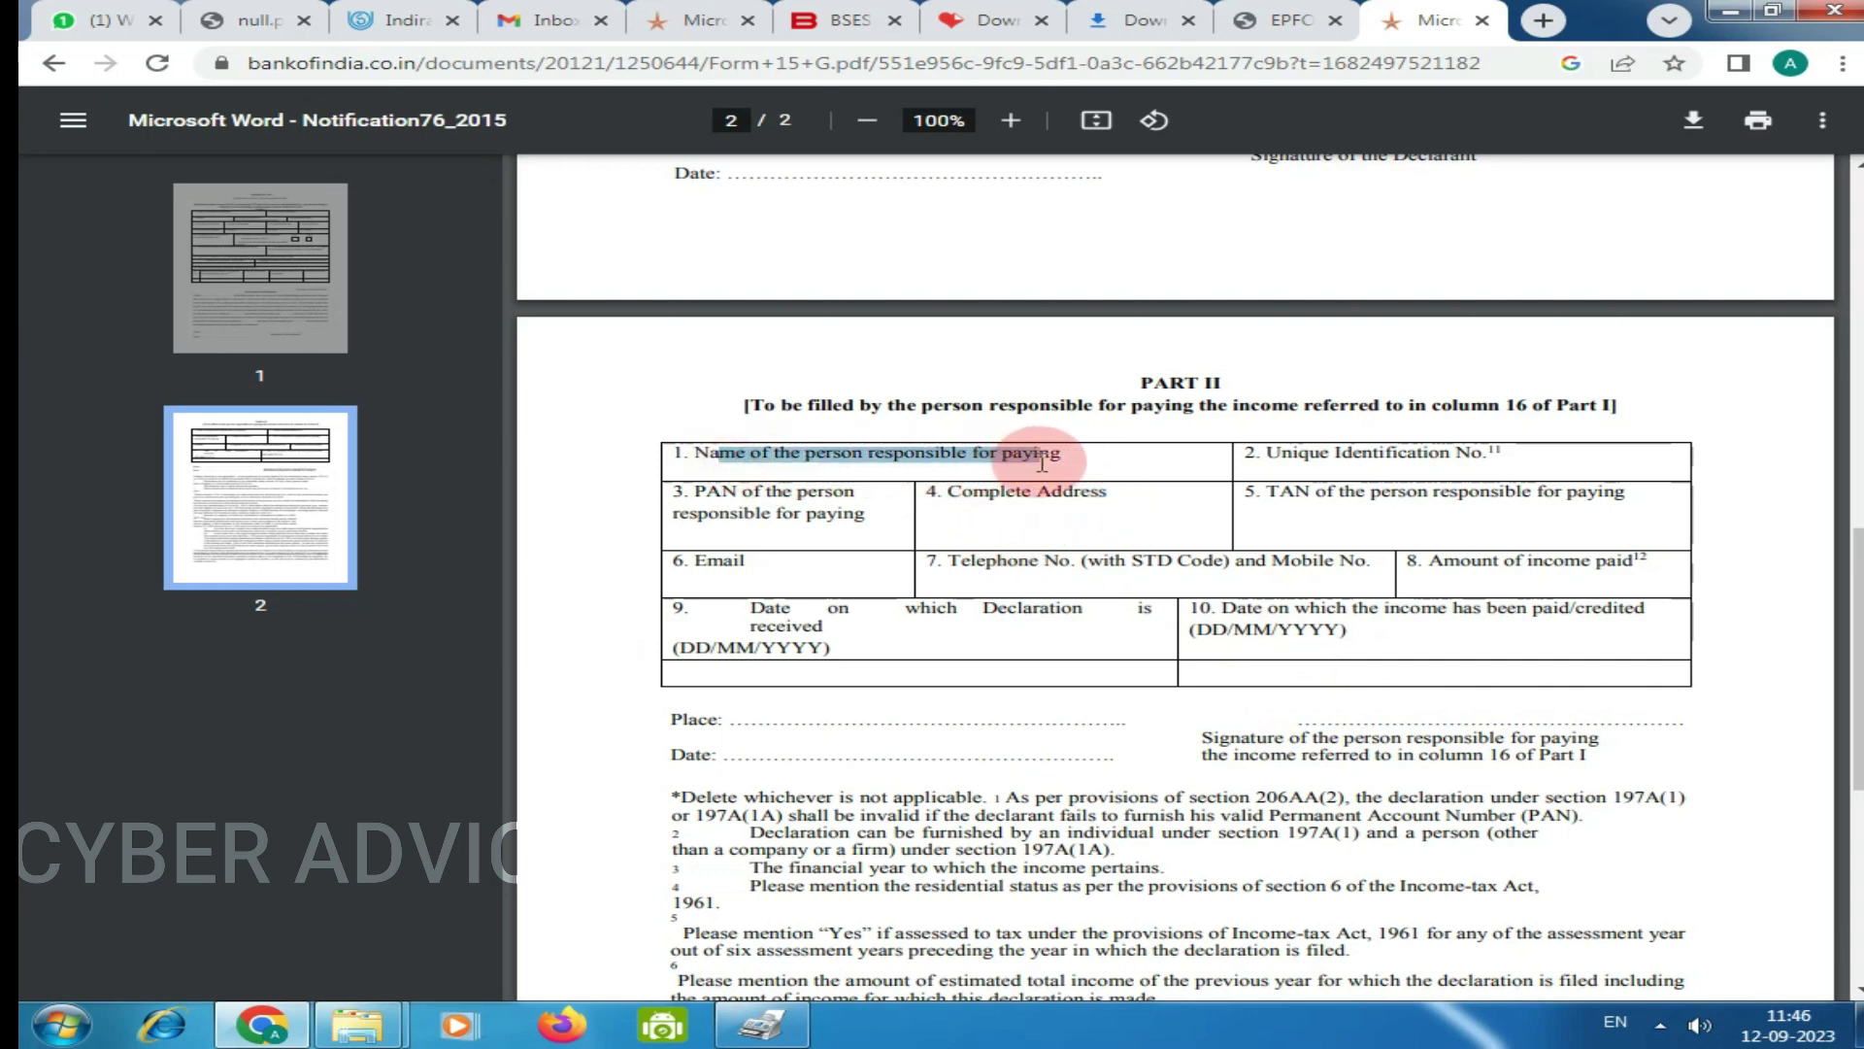
drag(1294, 451, 1486, 454)
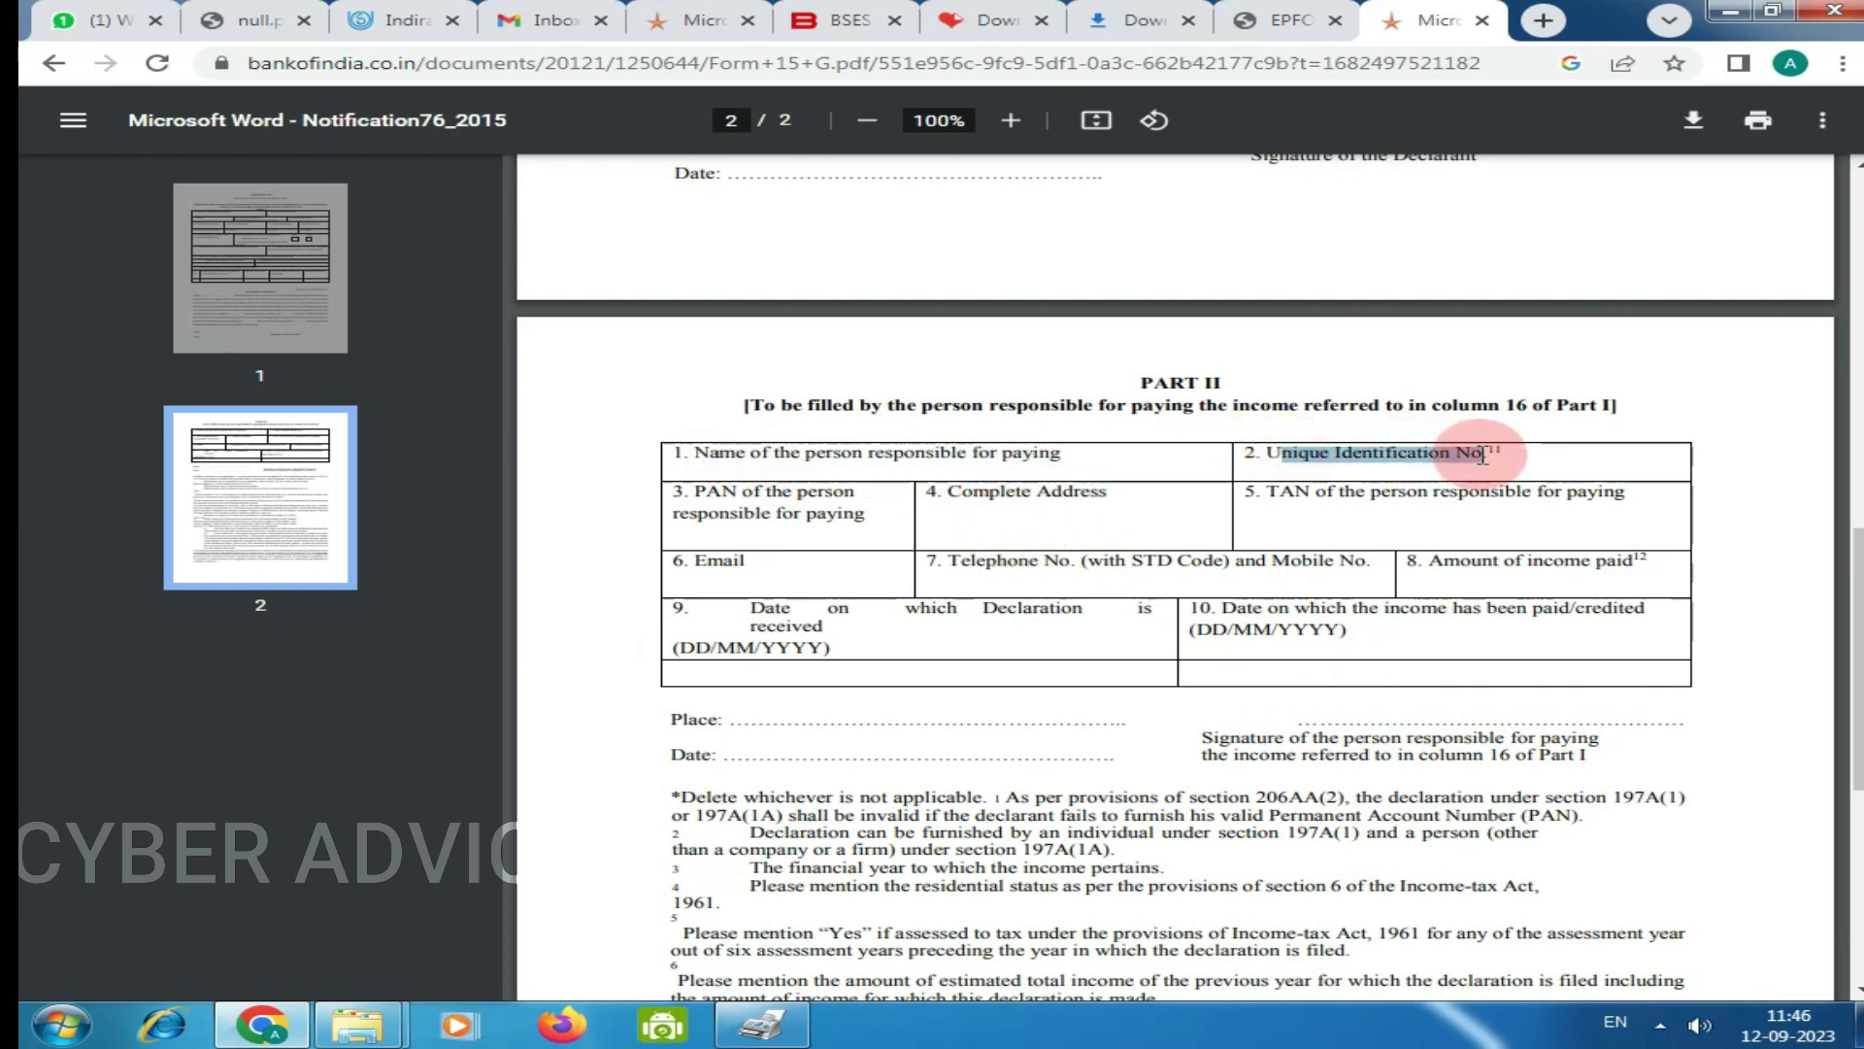
click(1386, 469)
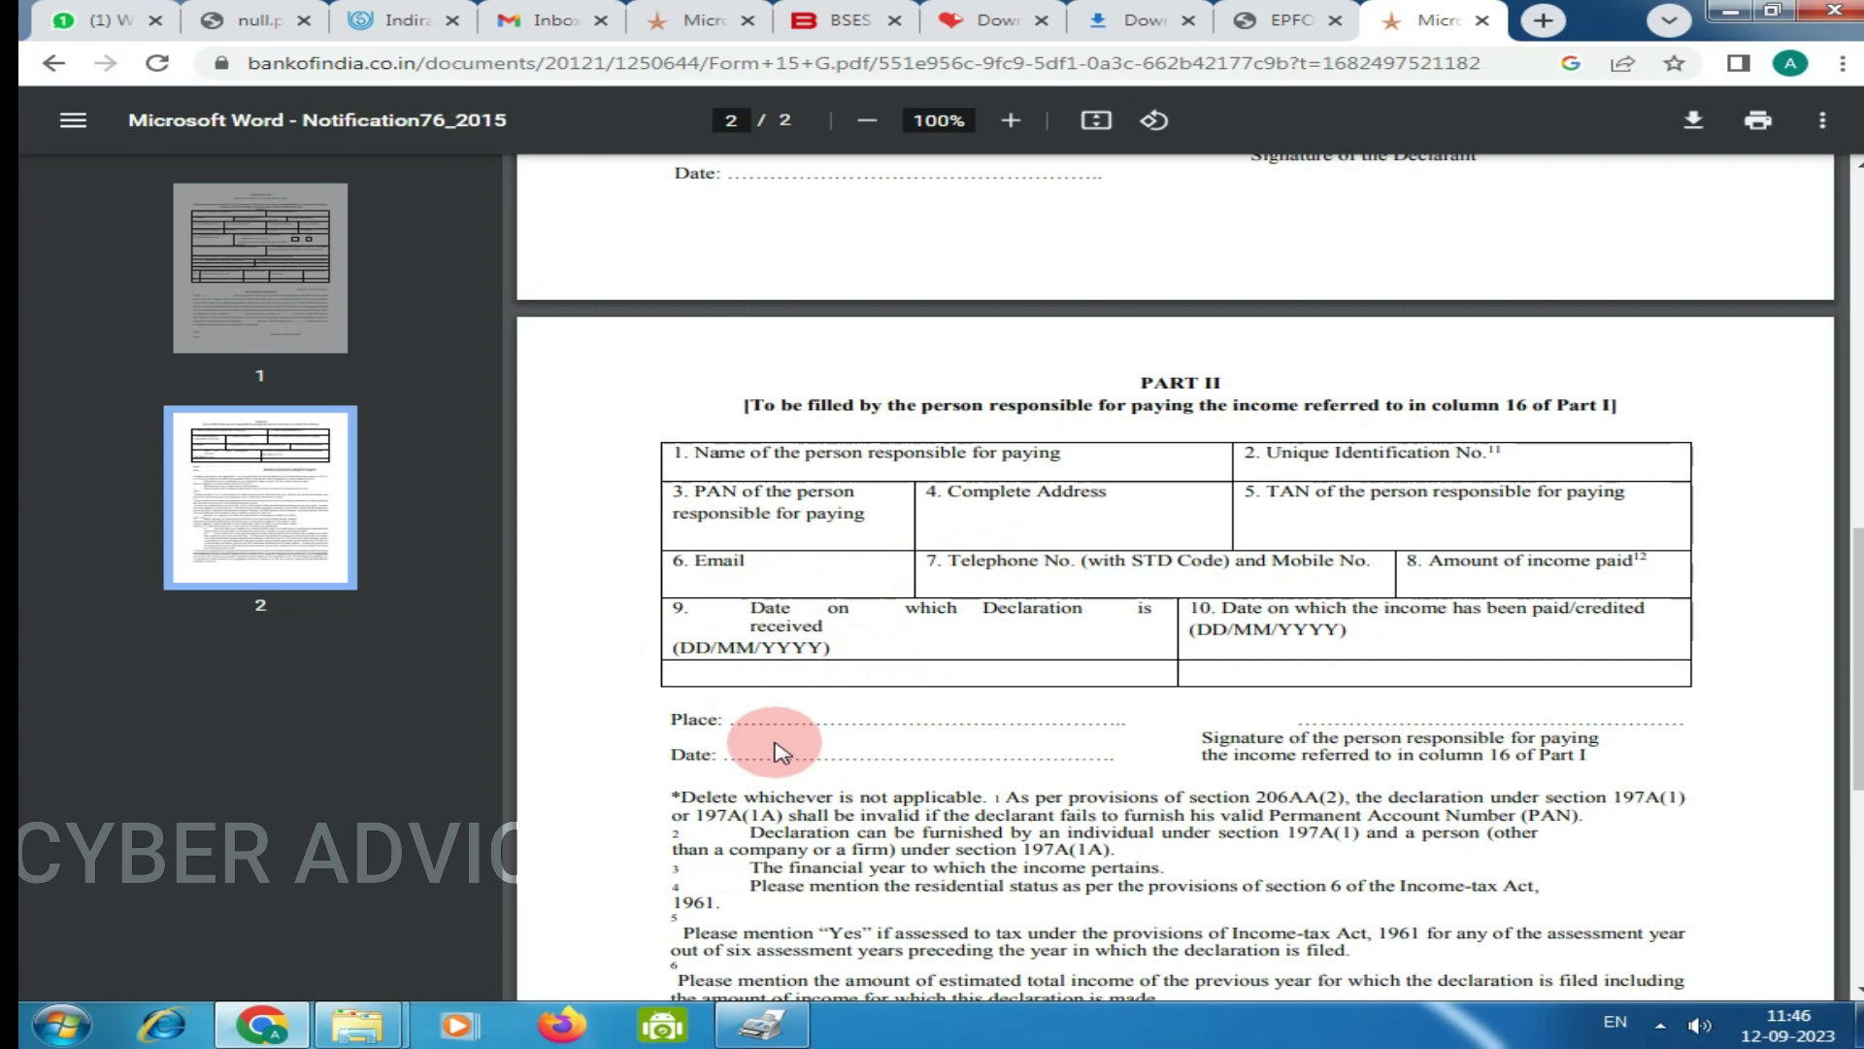
scroll(970, 791, down, 6)
scroll(1019, 787, up, 10)
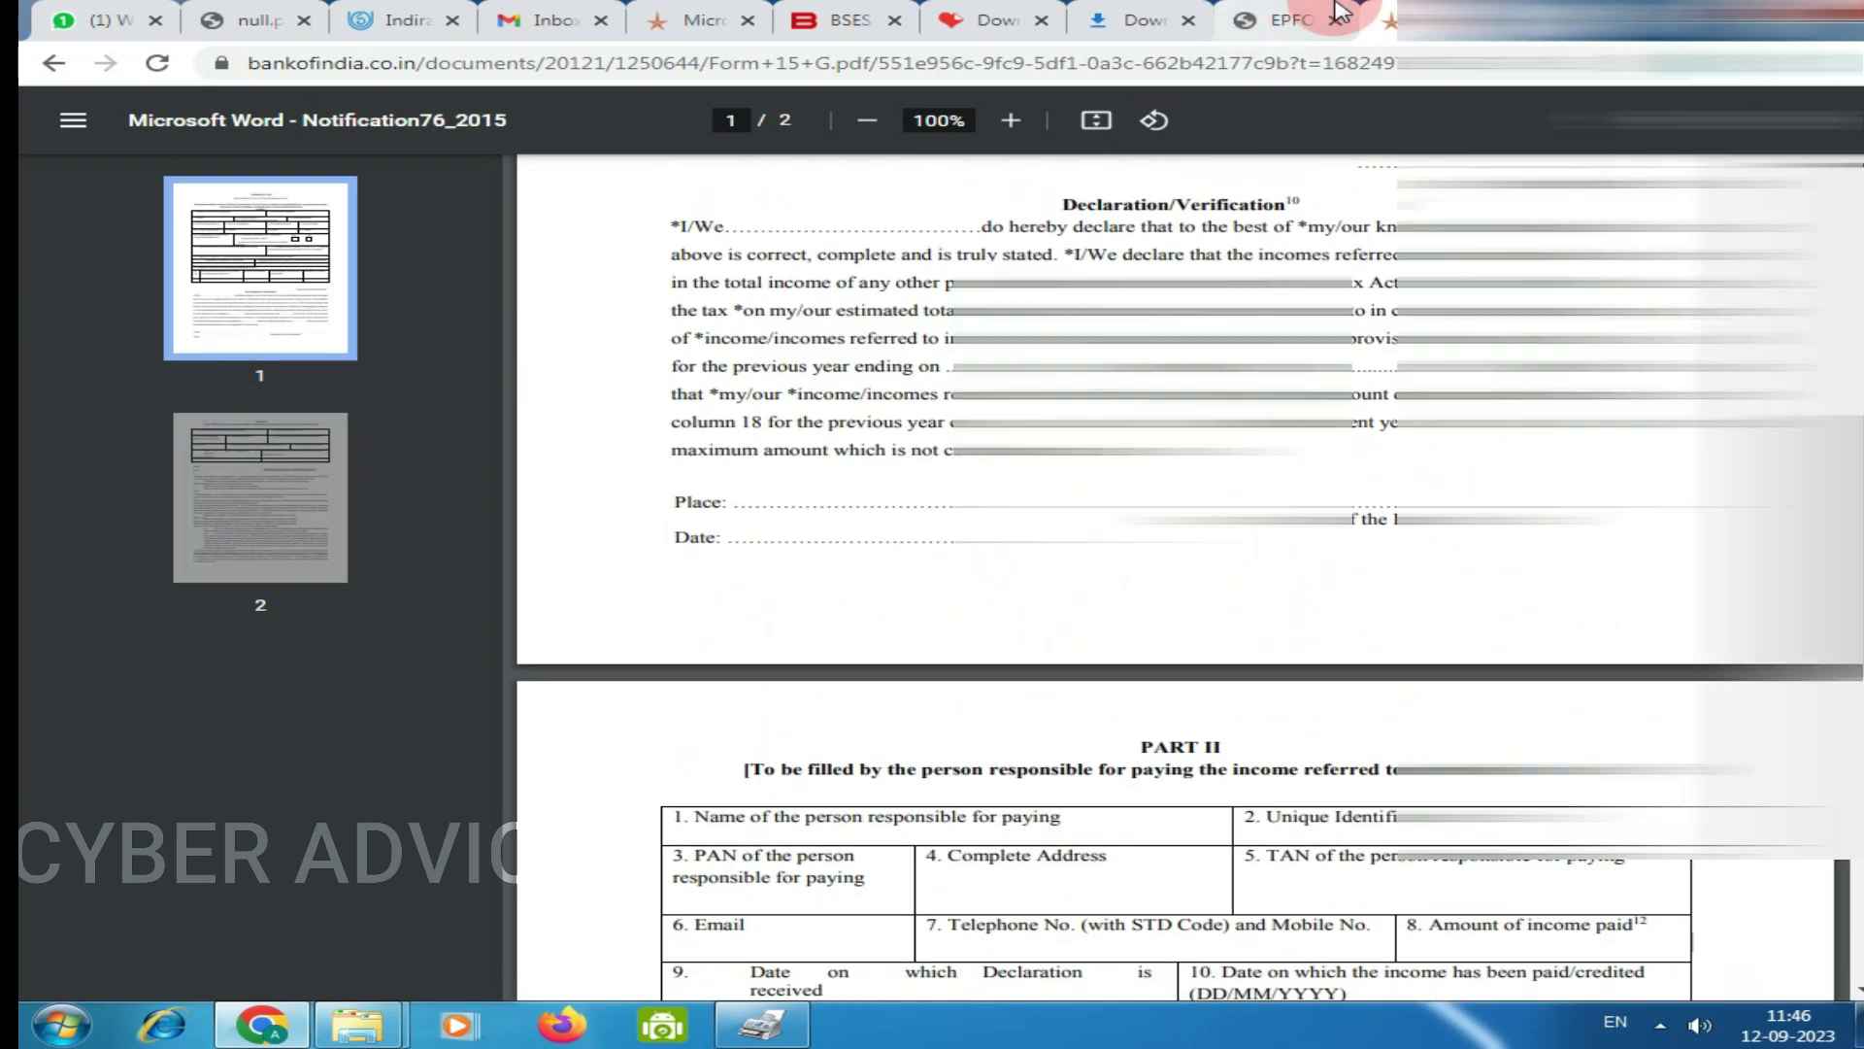
- Back on the EPFO claim form, choose the address state and clear the first address line
click(1277, 20)
scroll(1012, 679, down, 2)
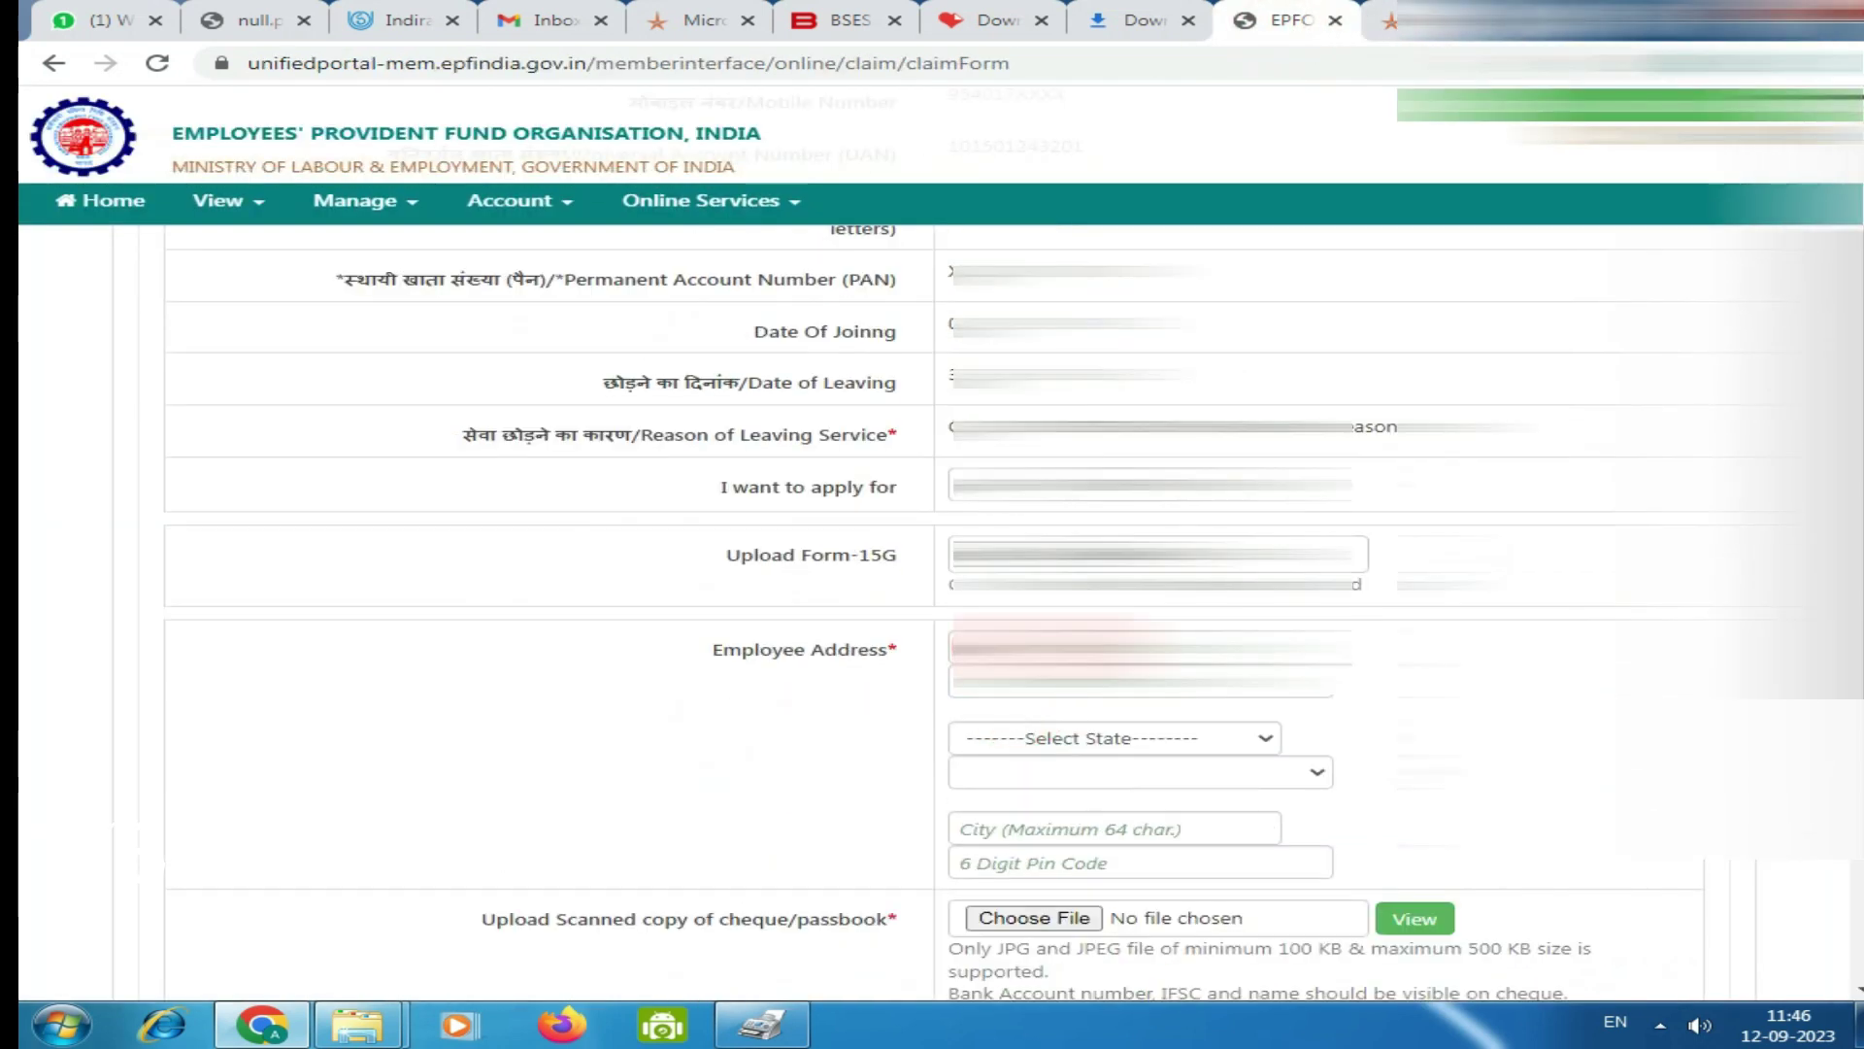
click(1019, 738)
click(1015, 556)
click(985, 649)
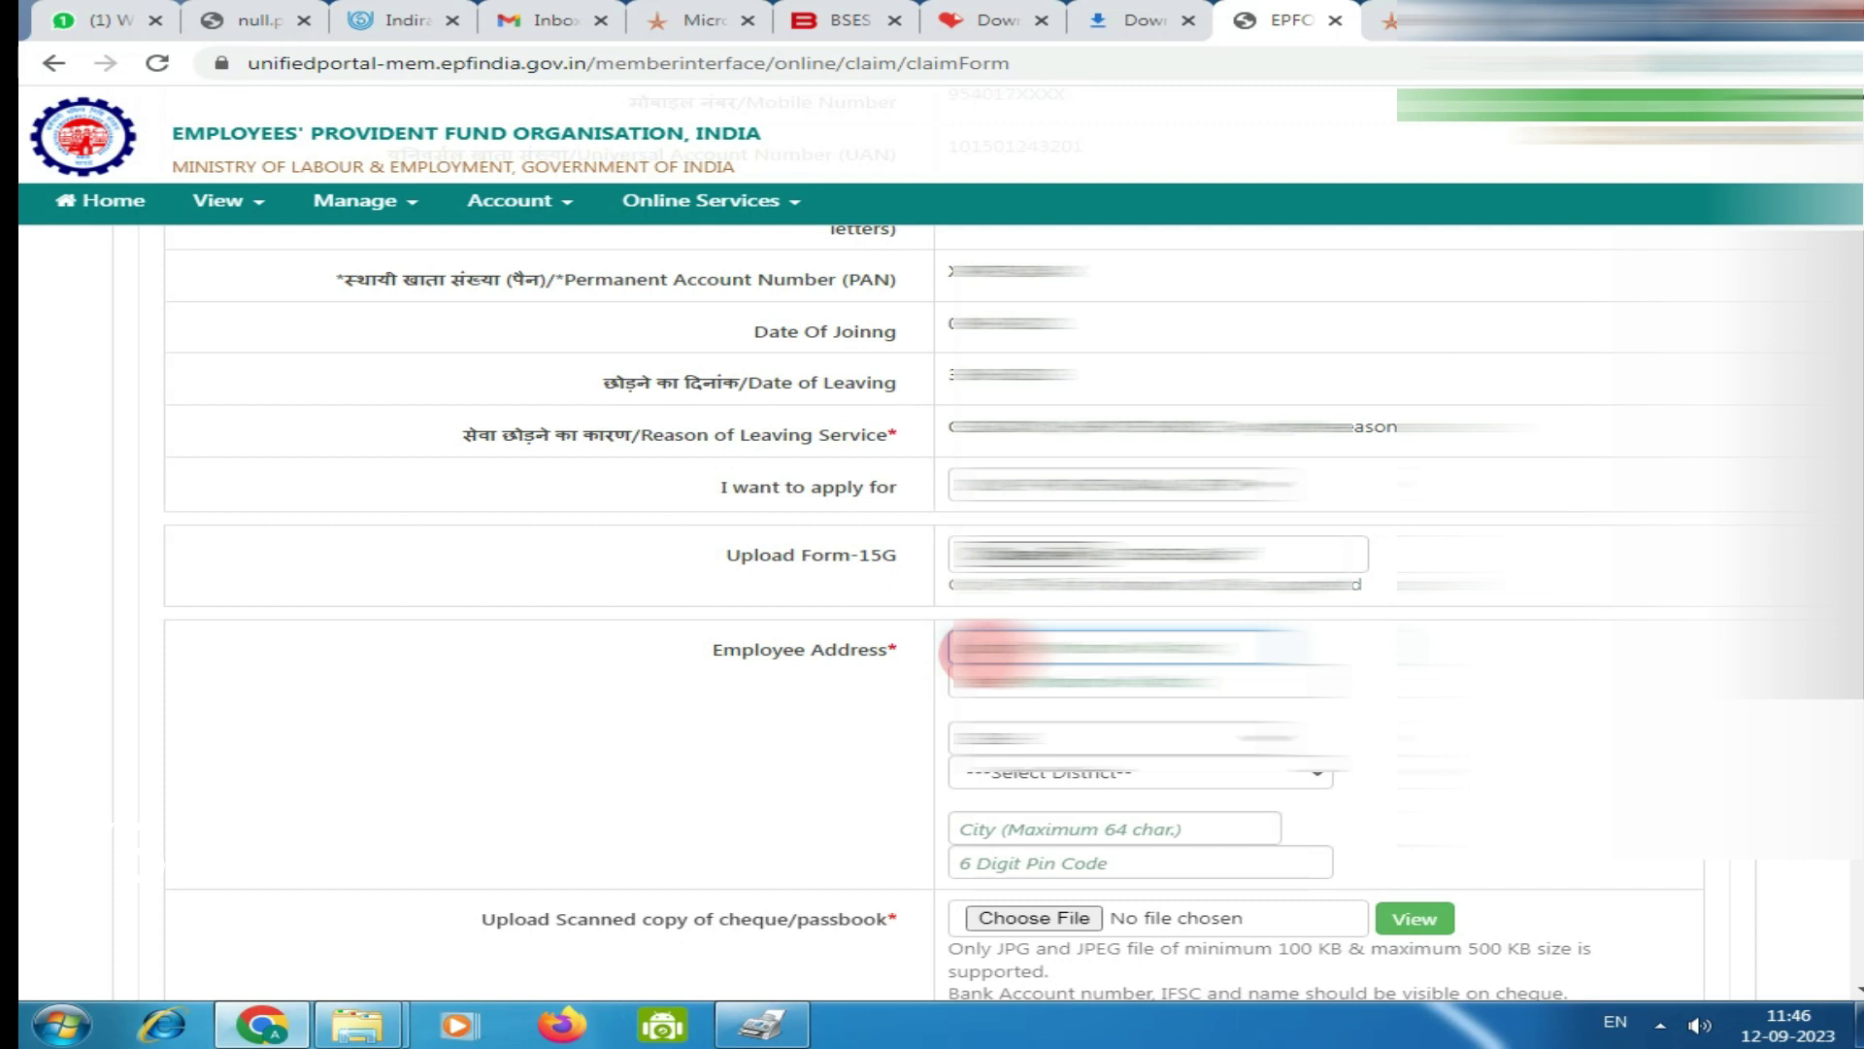
key(BackSpace)
key(BackSpace)
key(BackSpace)
key(BackSpace)
key(BackSpace)
key(BackSpace)
key(BackSpace)
key(BackSpace)
key(BackSpace)
key(BackSpace)
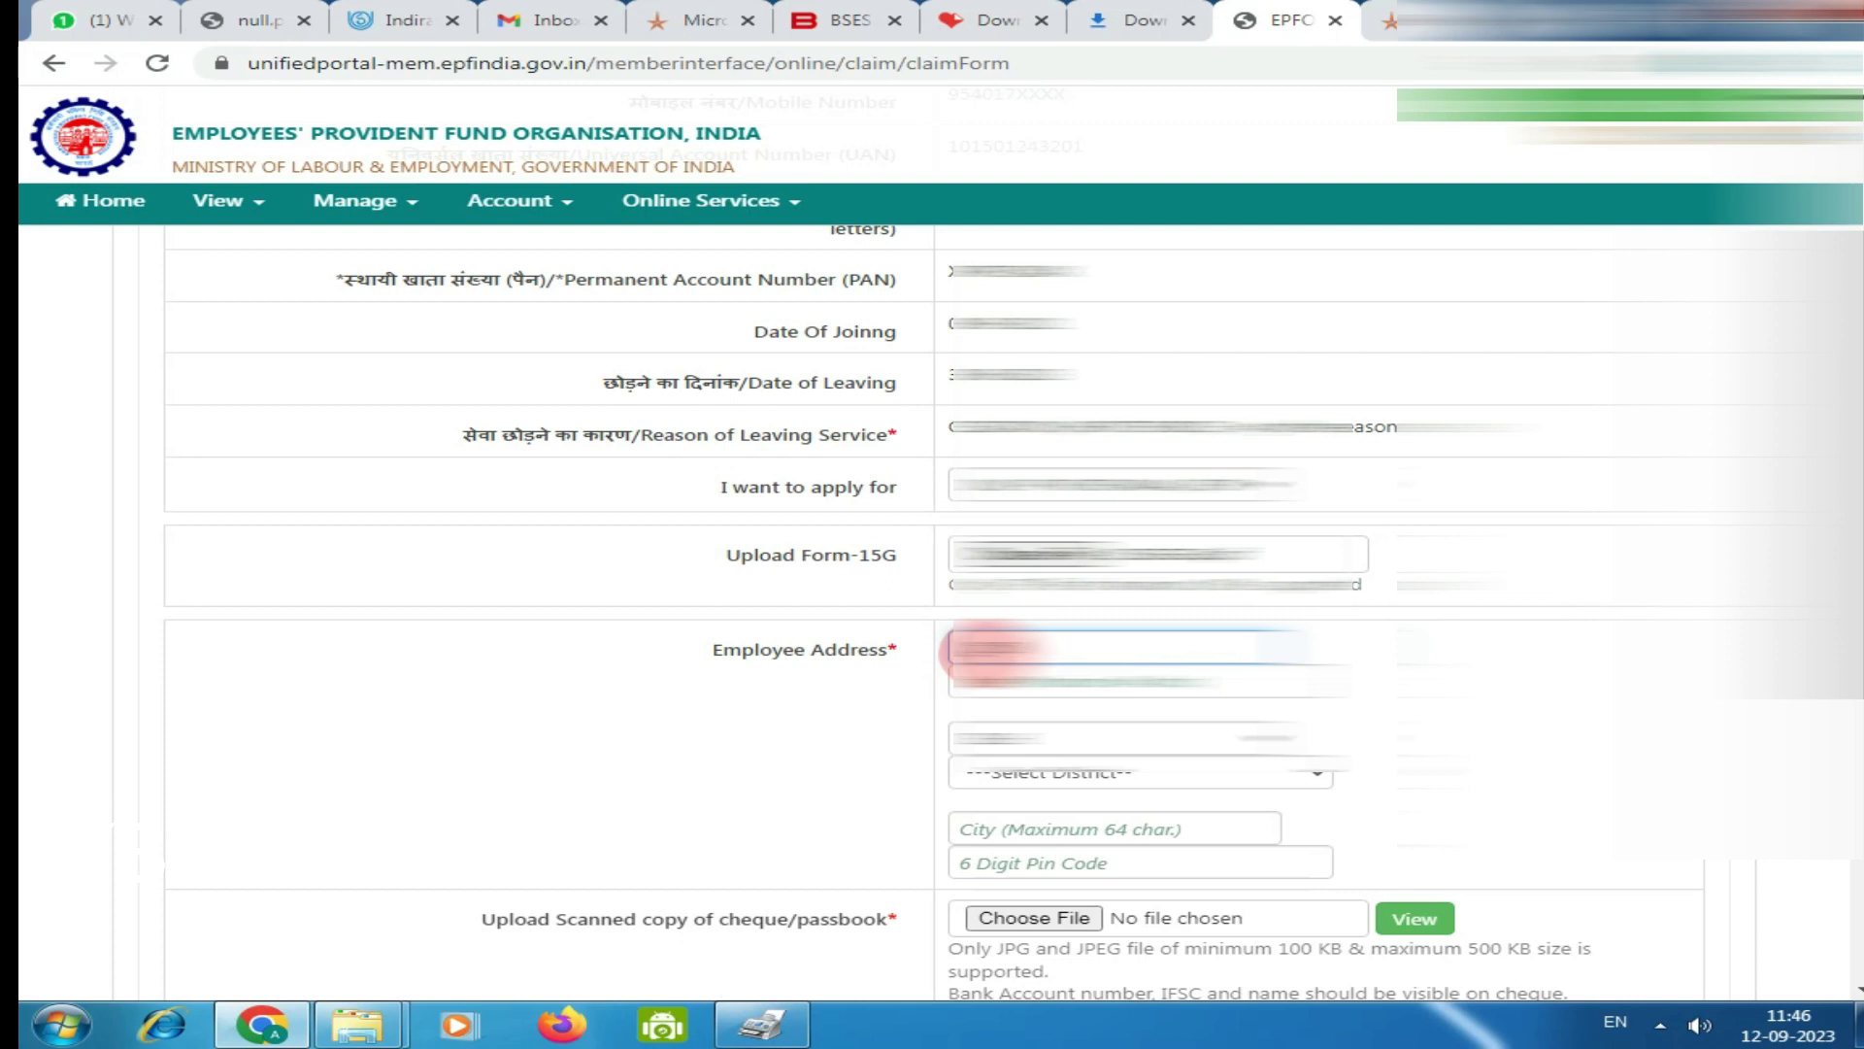
click(981, 679)
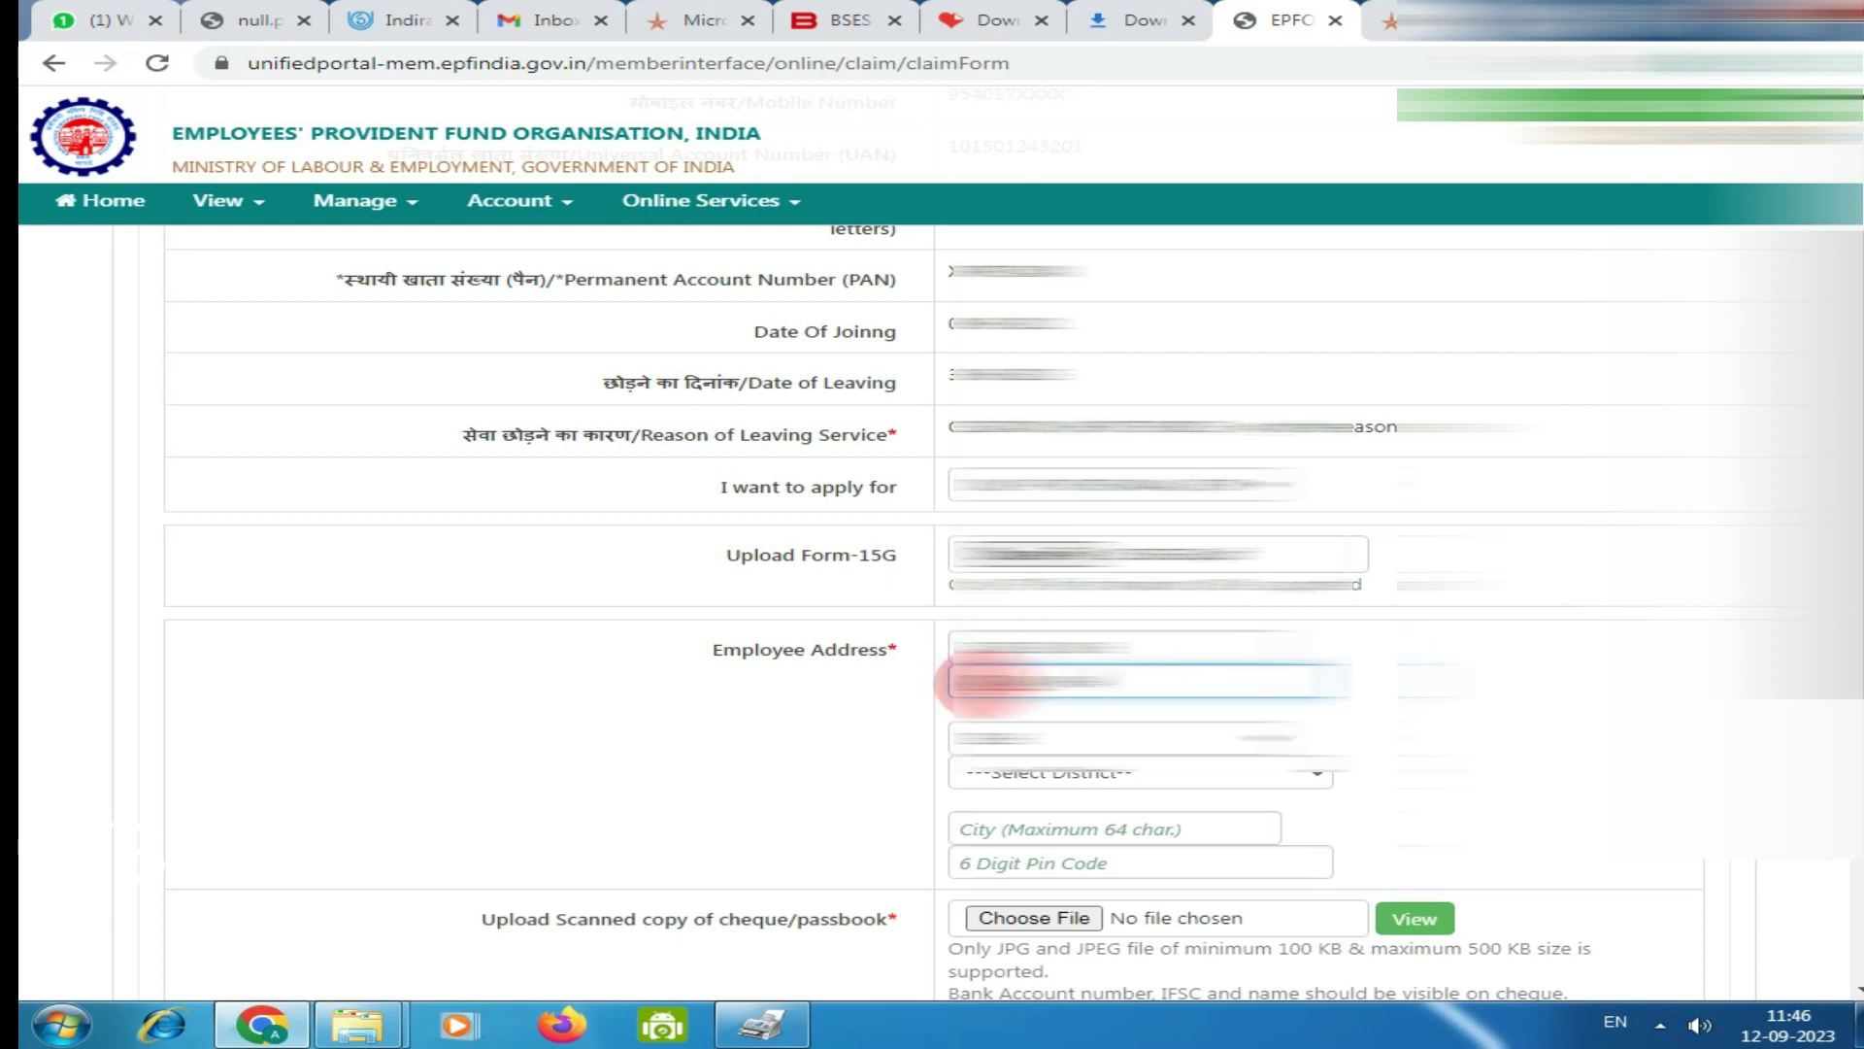
- Set district SOUTH, city NEW DELHI and pin code 110062 in the employee address
click(1010, 738)
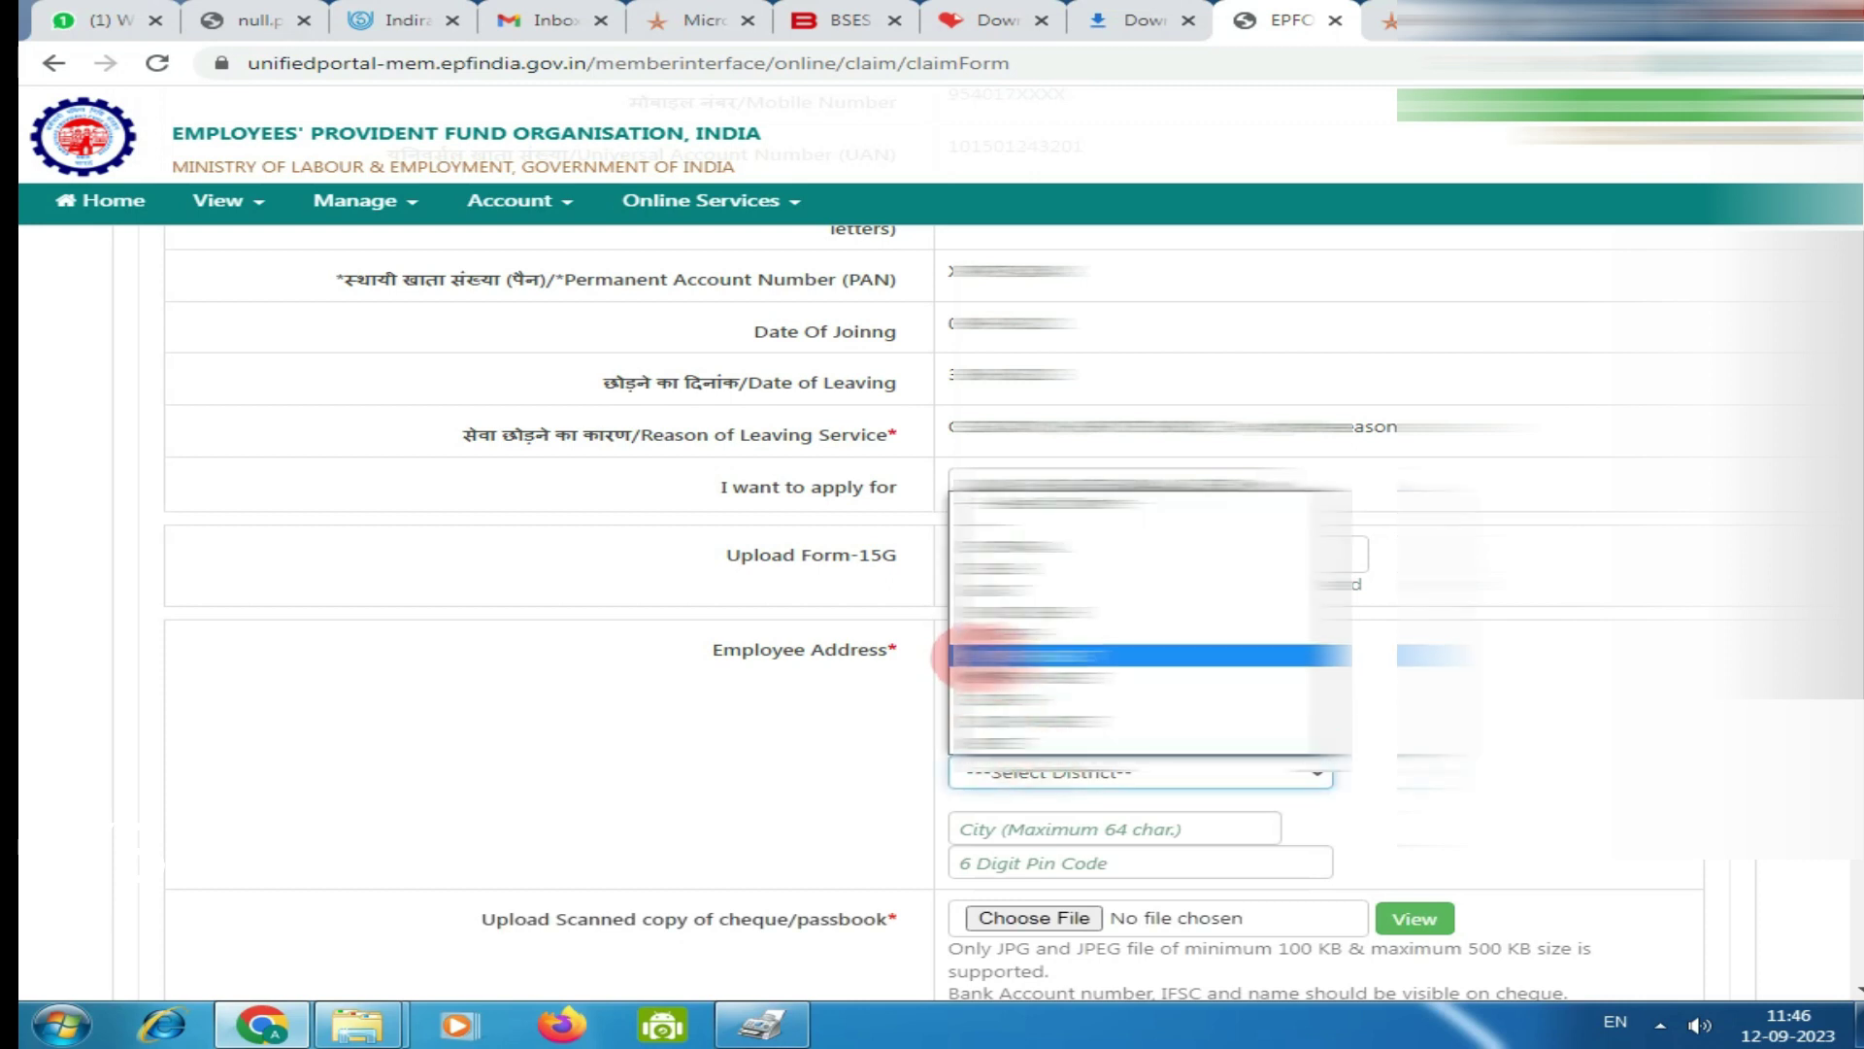
click(1000, 699)
click(966, 830)
text(N)
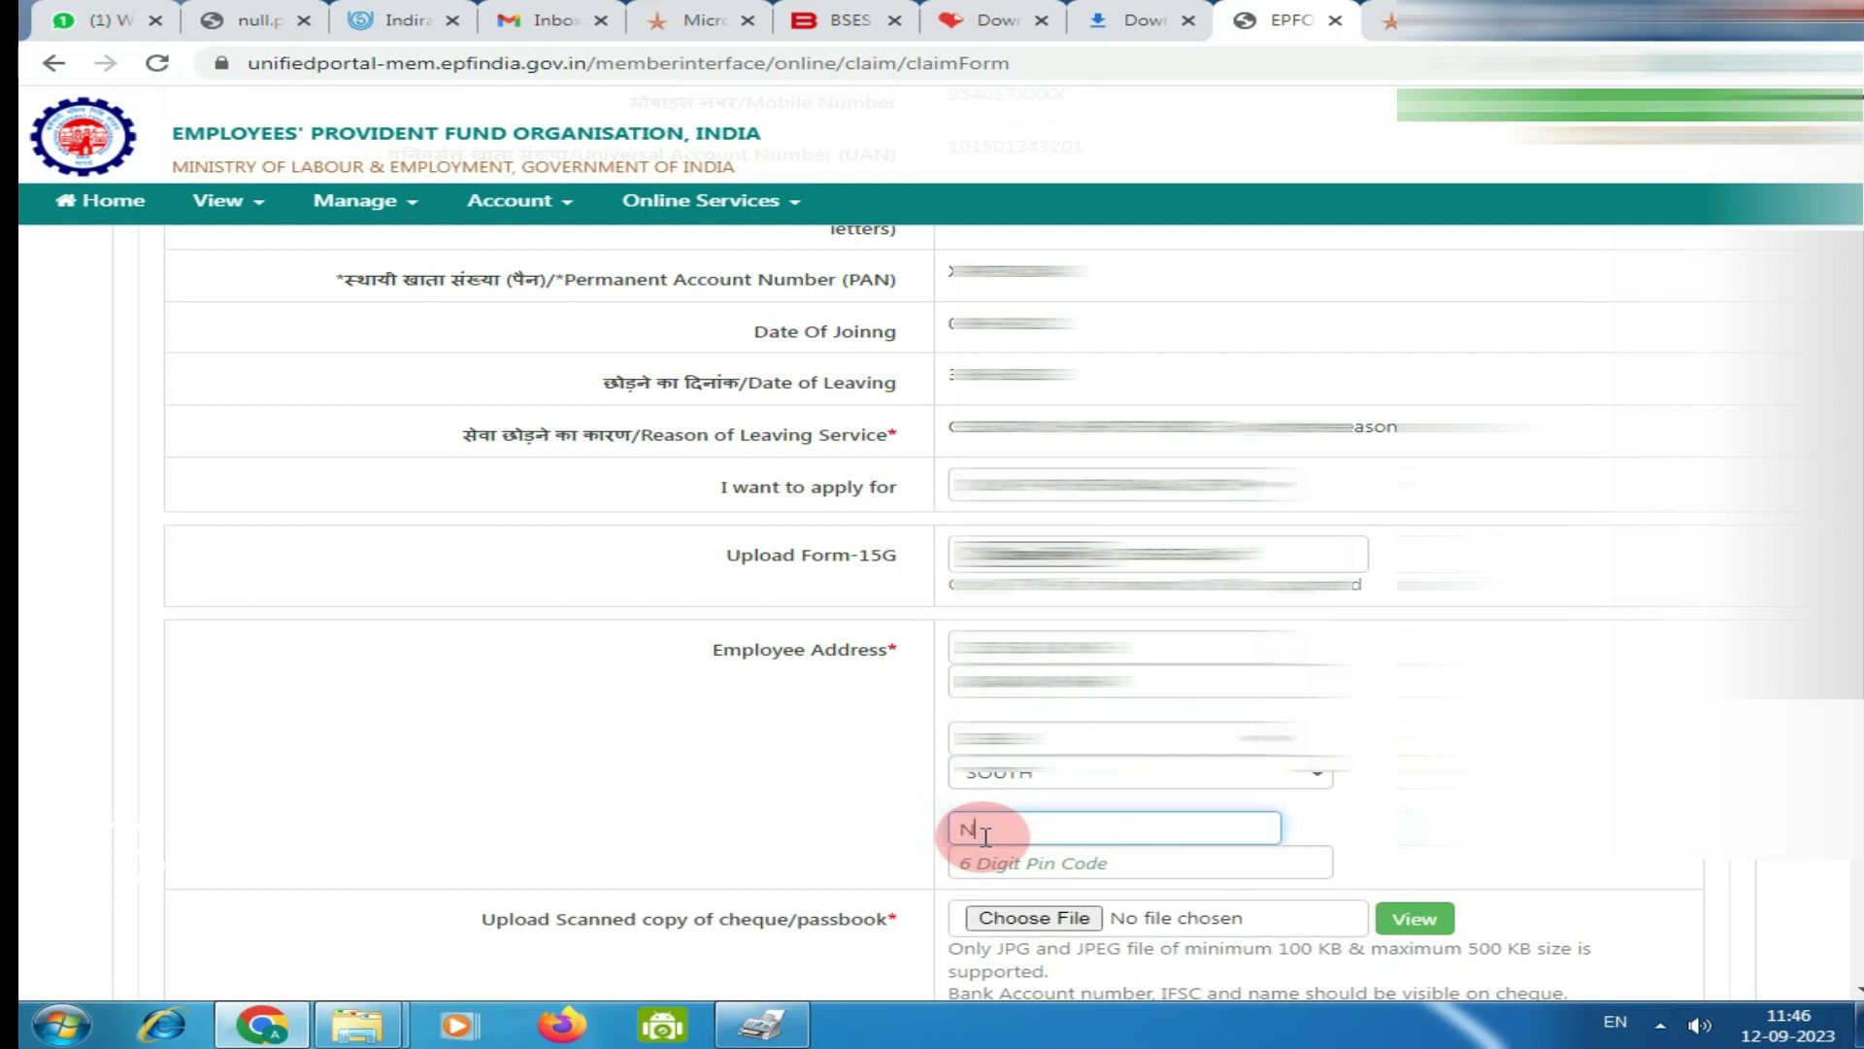
text(EW DELHI)
click(981, 862)
text(1)
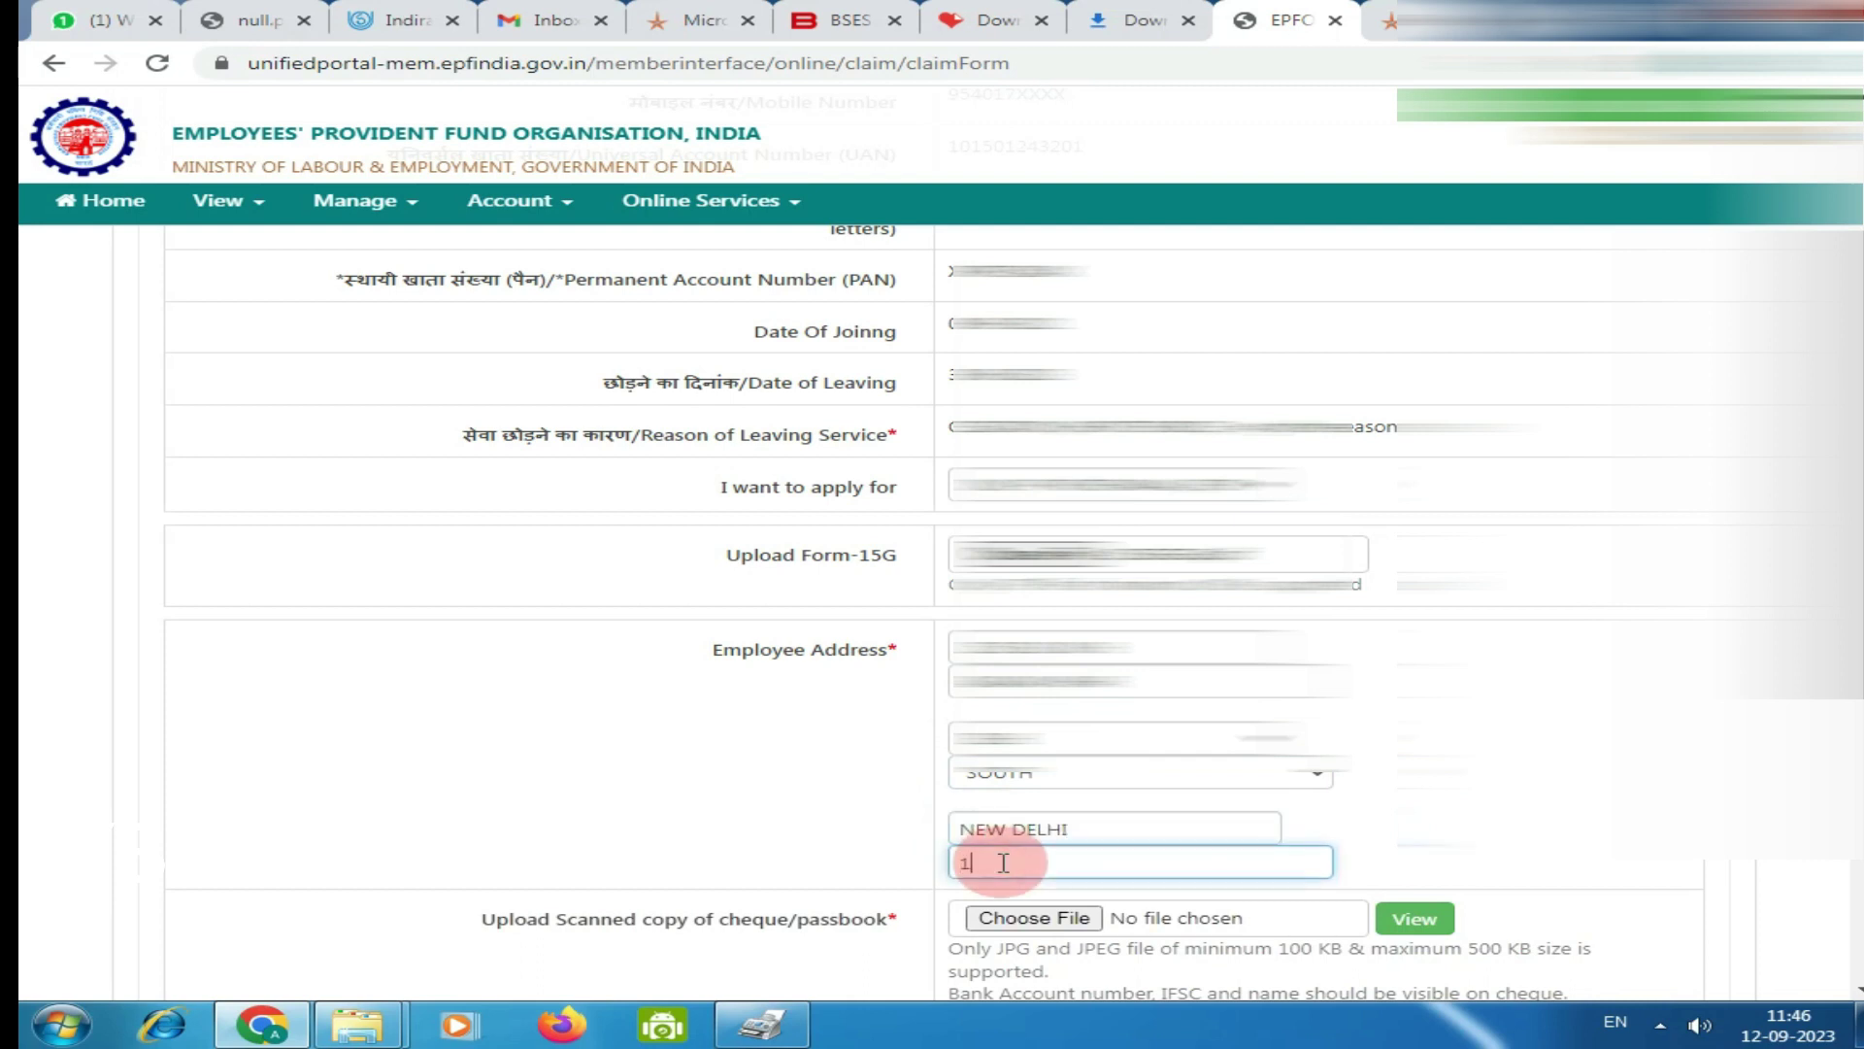
text(10062)
drag(550, 919, 835, 921)
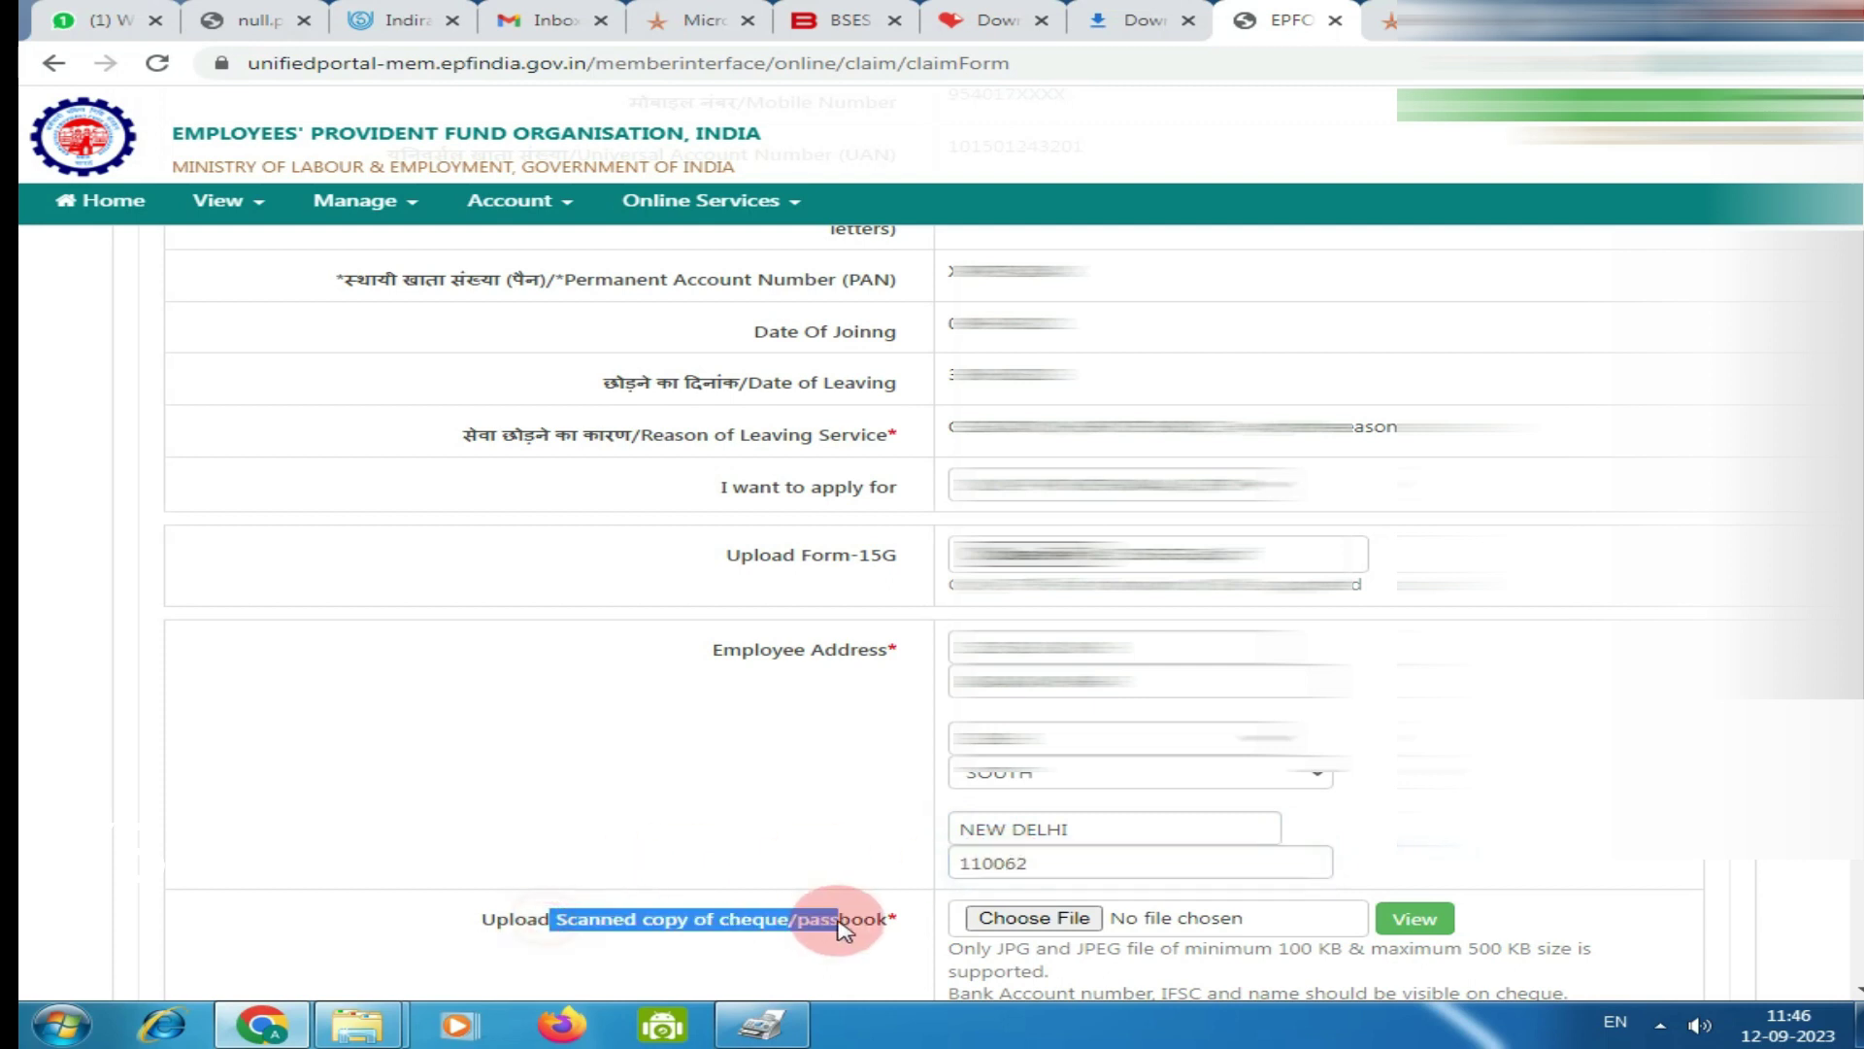
click(1015, 921)
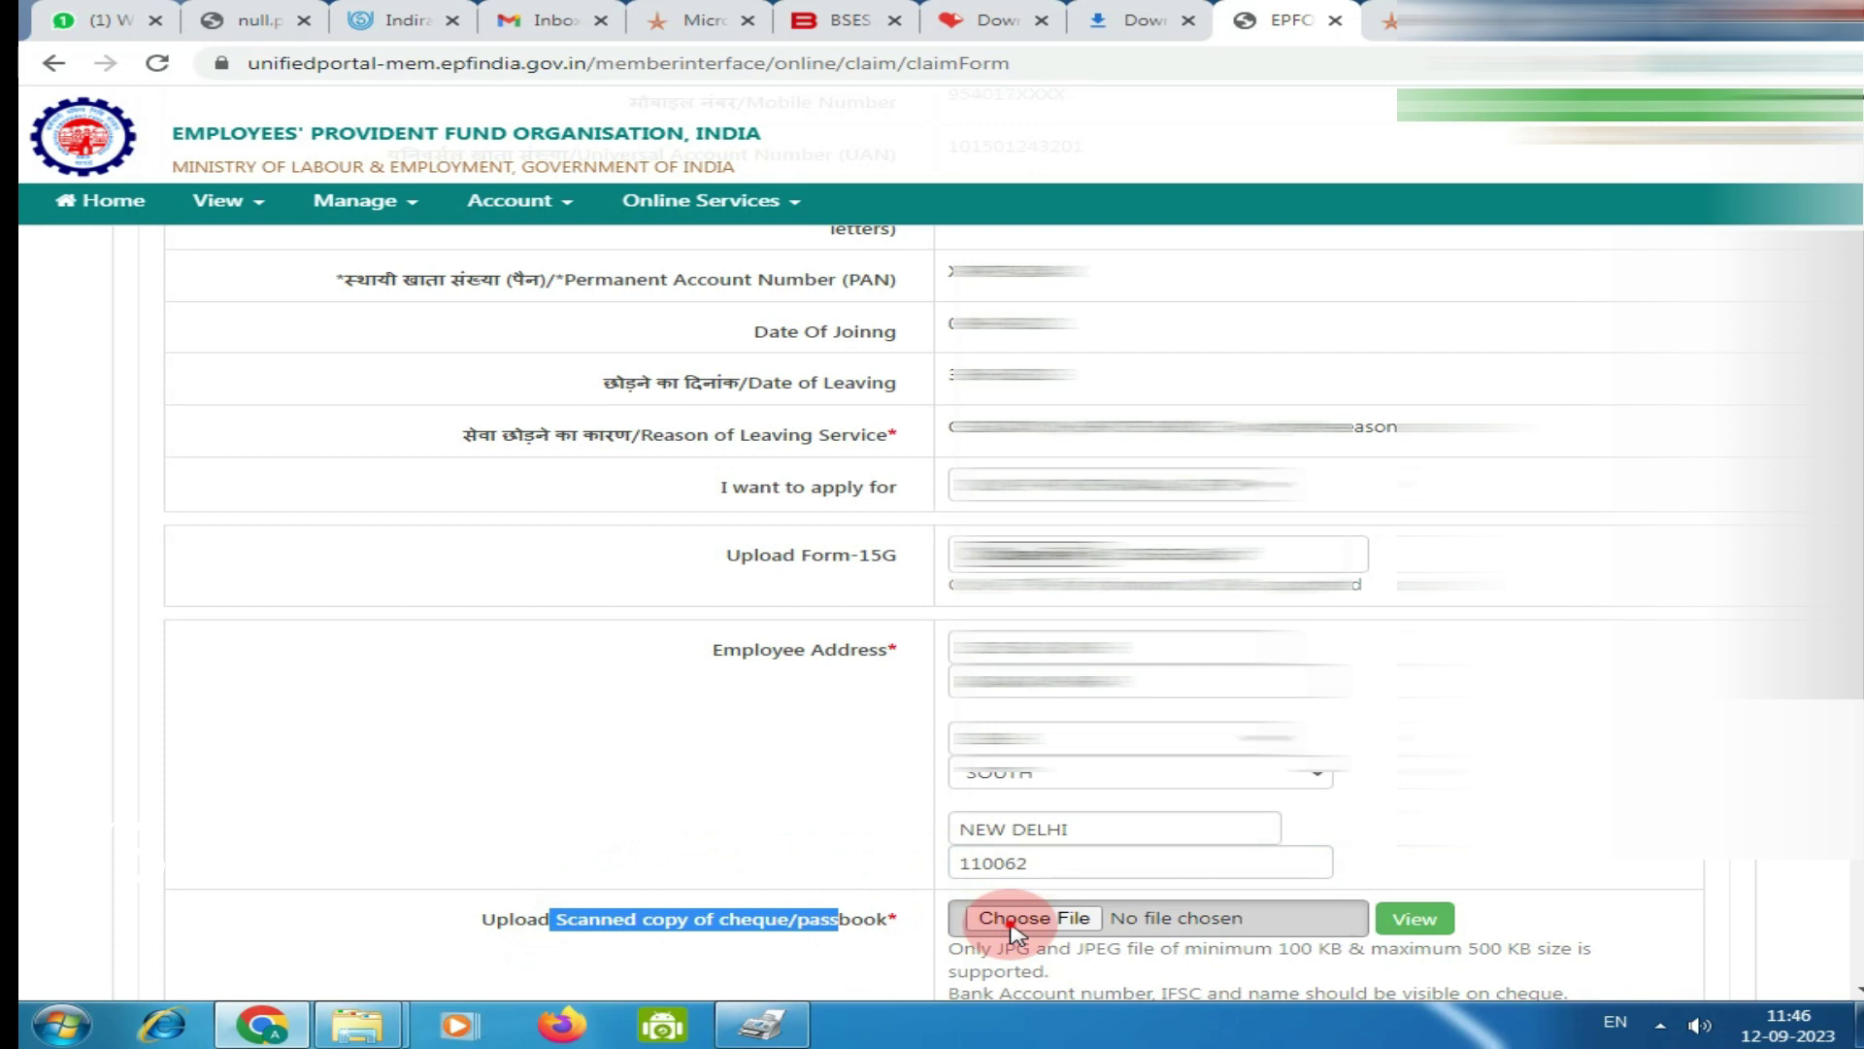
- Upload the D2 image from the Open dialog as the scanned cheque/passbook copy
click(1015, 918)
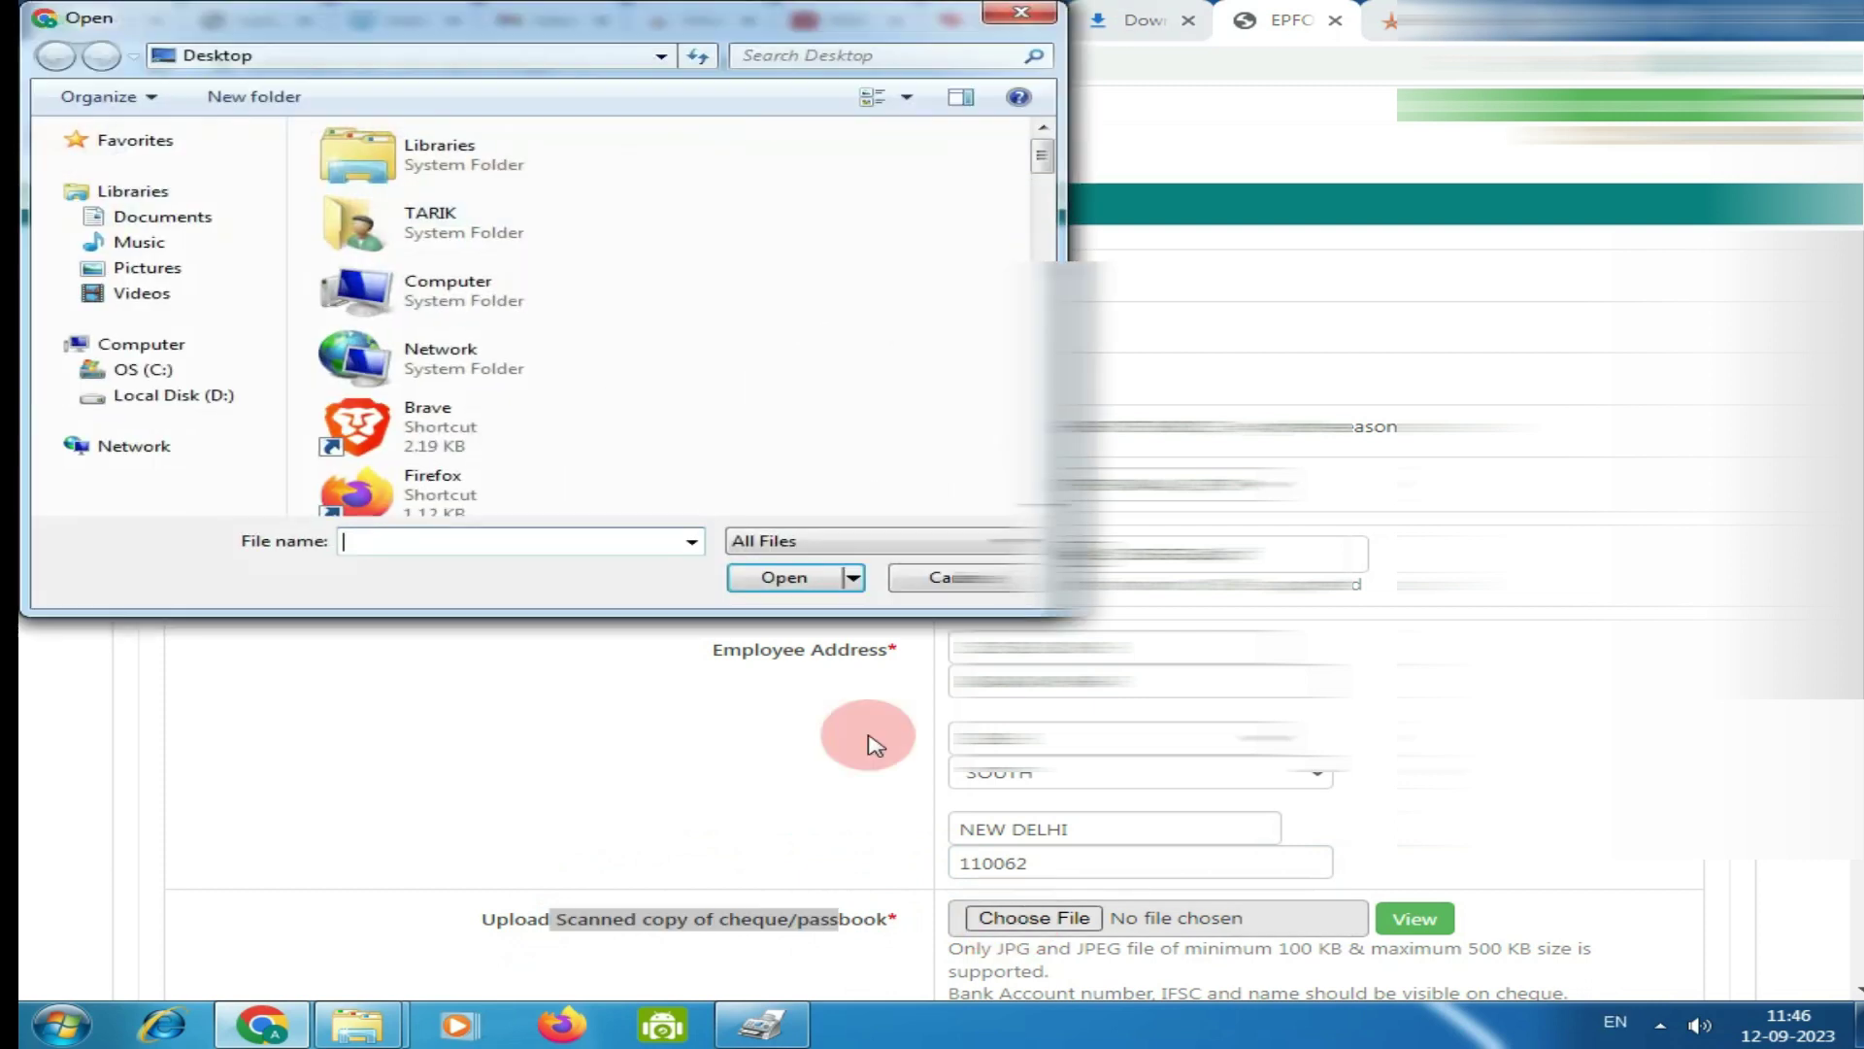
drag(1043, 145, 1015, 368)
click(428, 475)
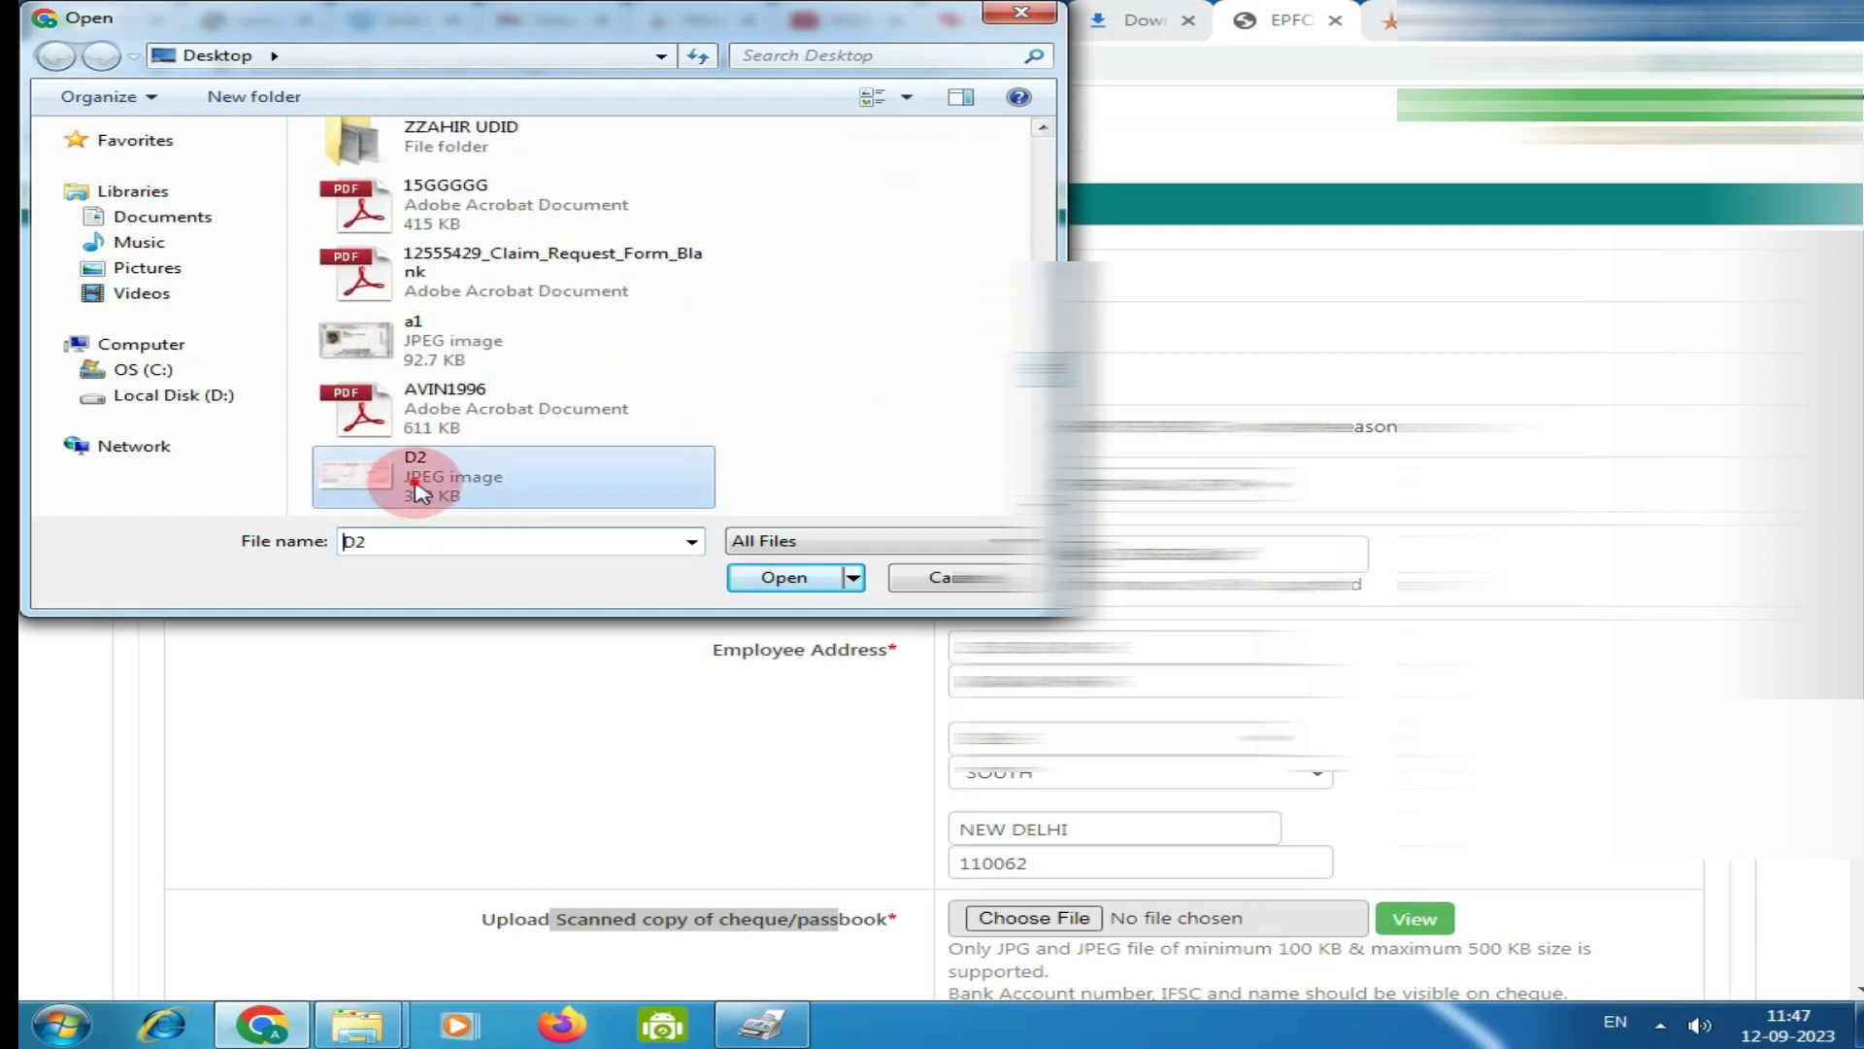
click(784, 578)
- Give Aadhaar authentication consent and request an Aadhaar OTP, readying the OTP entry field
scroll(1092, 784, down, 1)
scroll(1092, 785, down, 4)
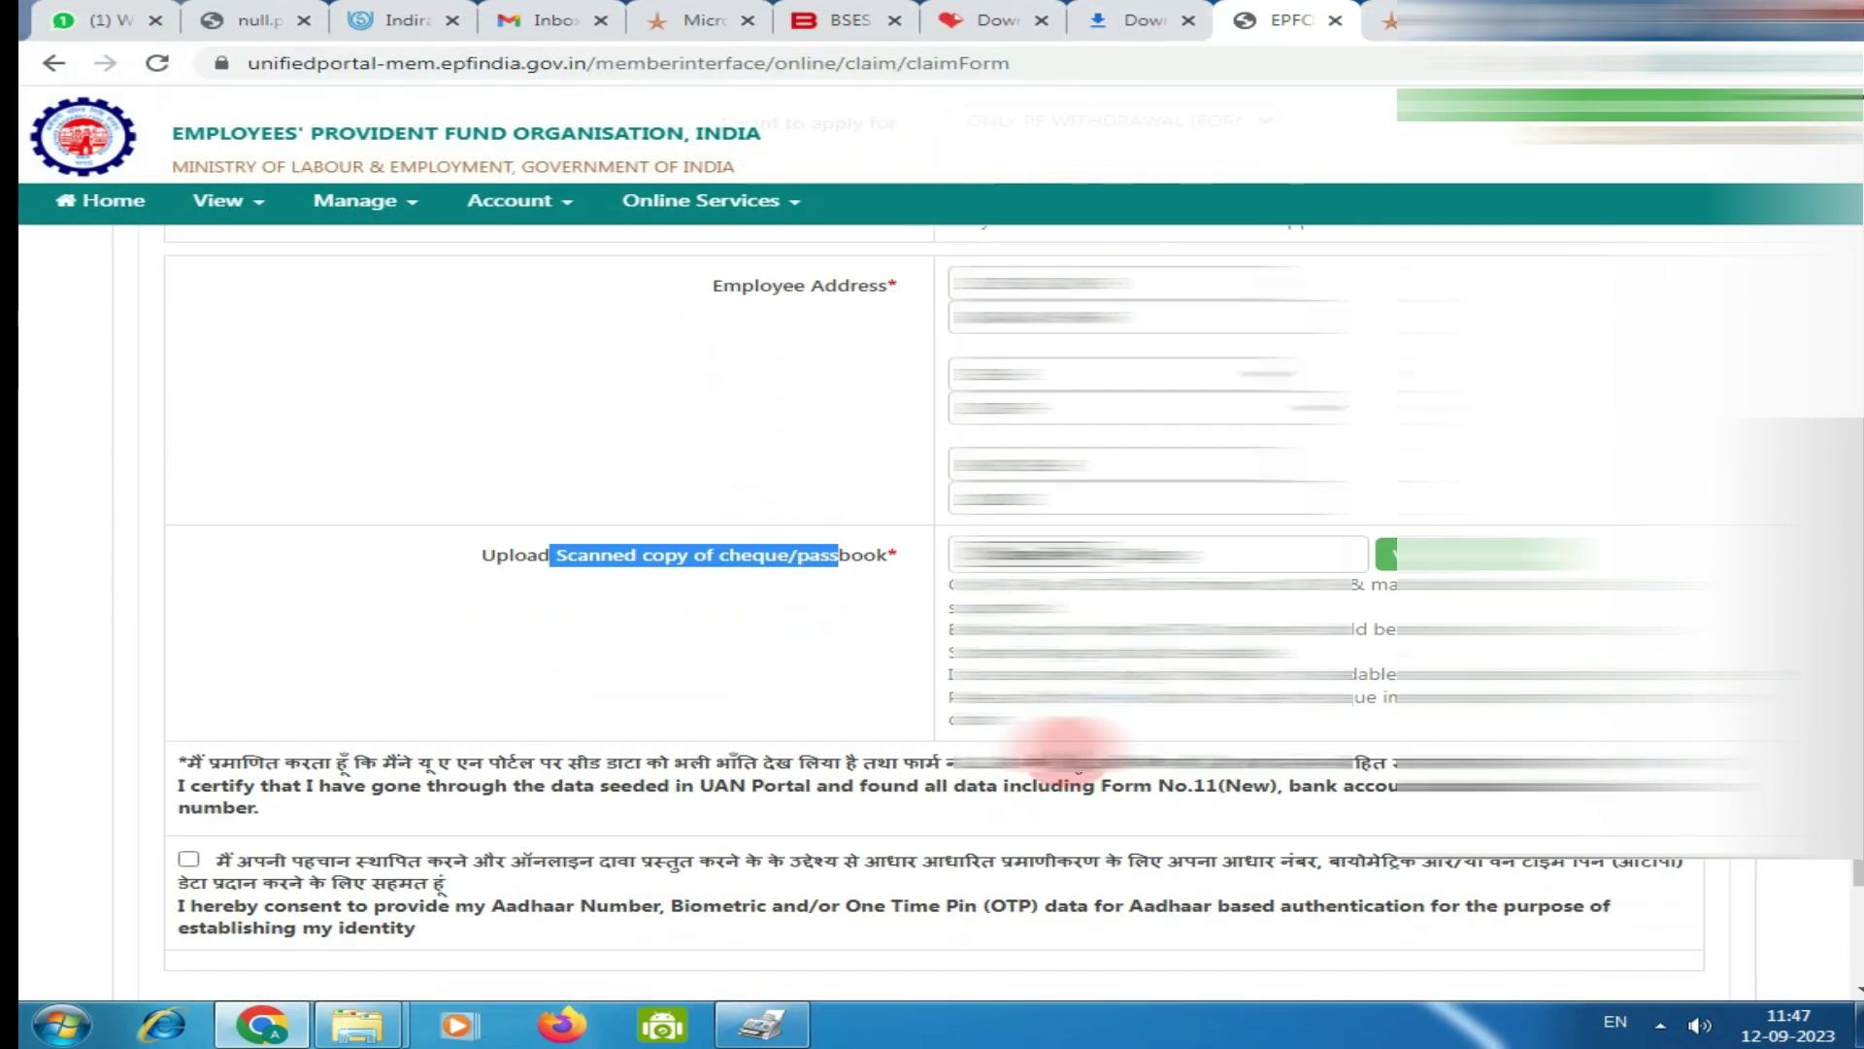
click(189, 739)
scroll(455, 784, down, 1)
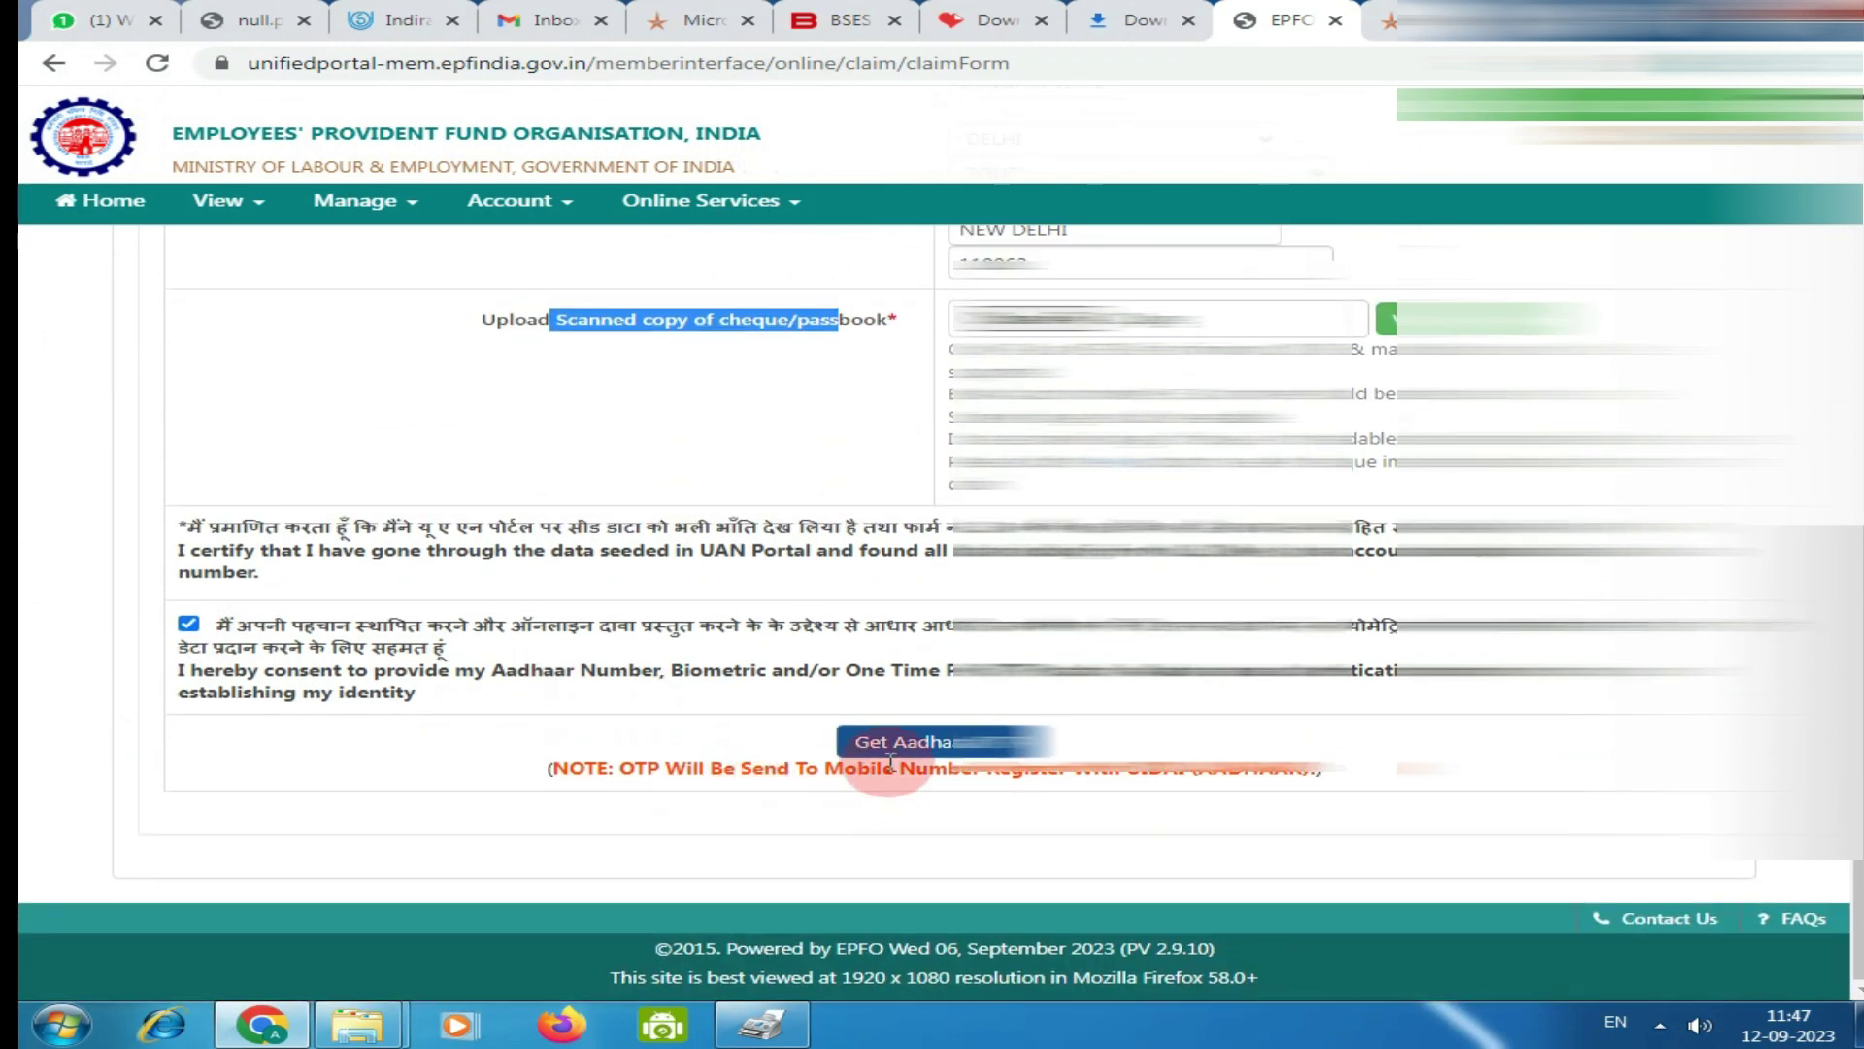
click(927, 741)
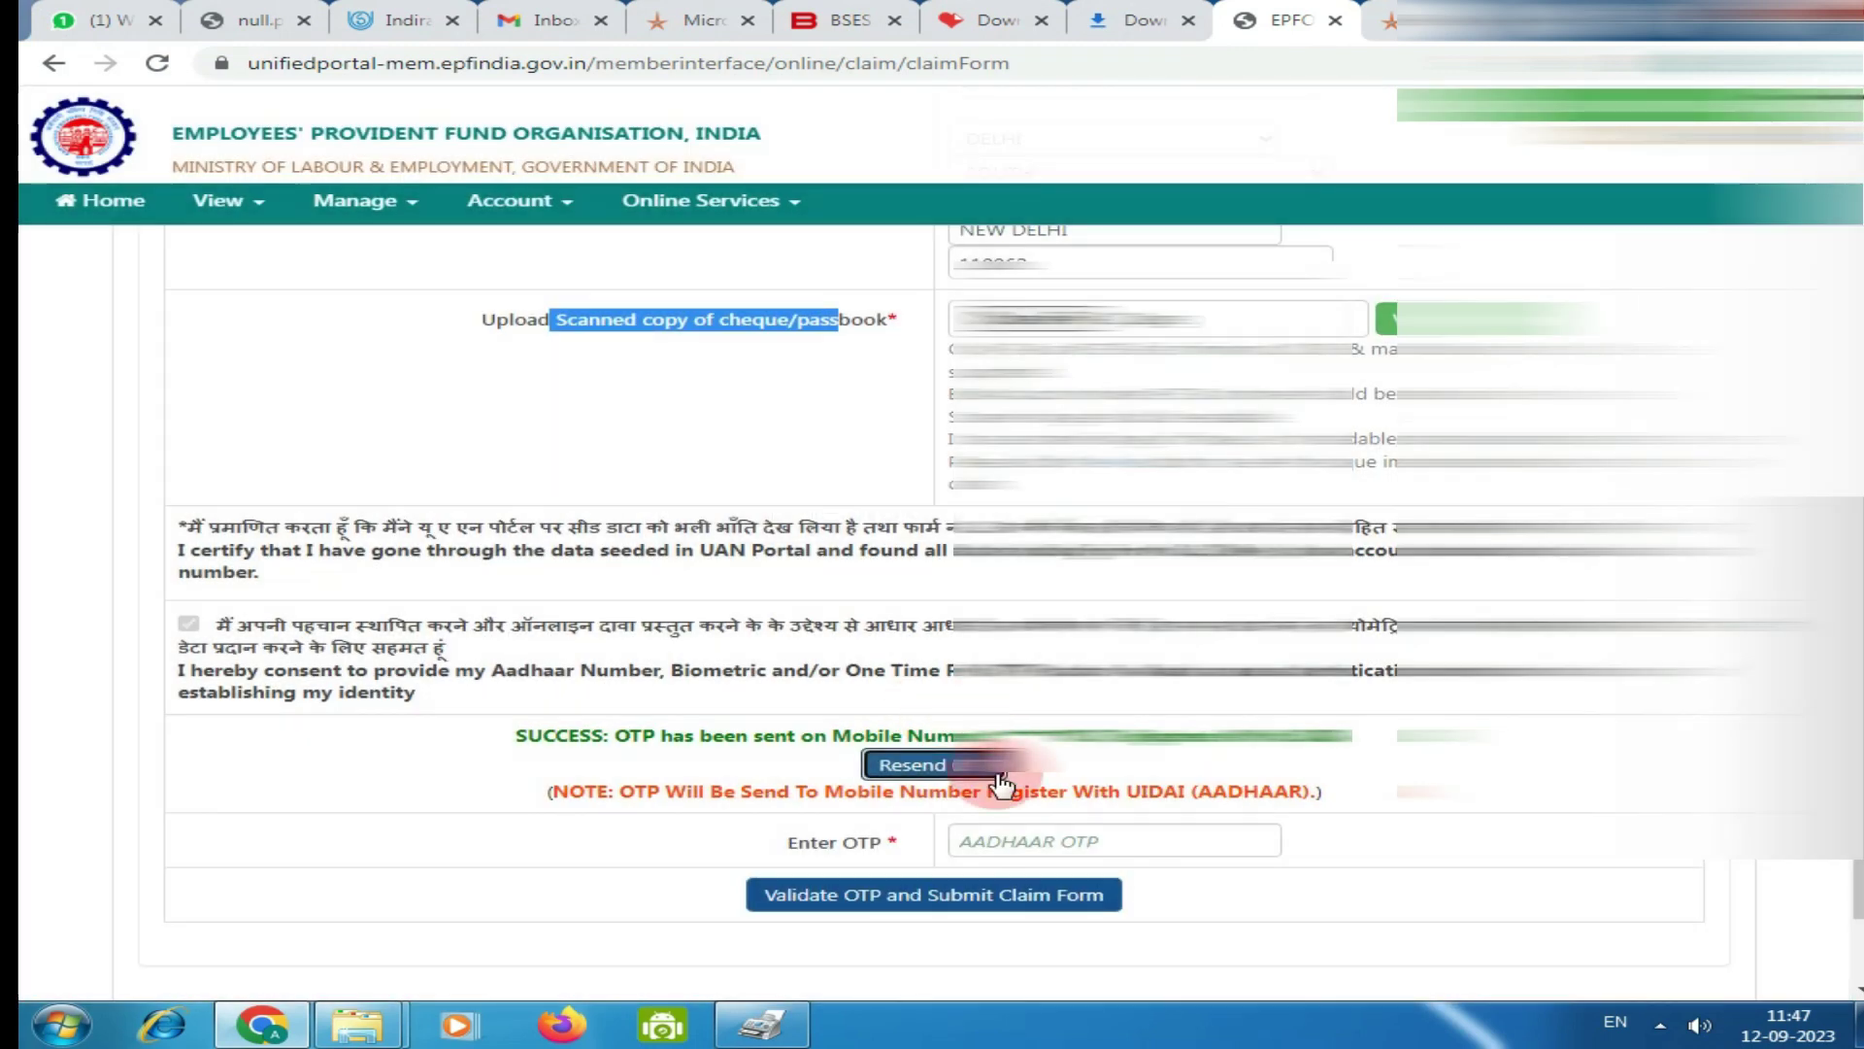
click(1027, 837)
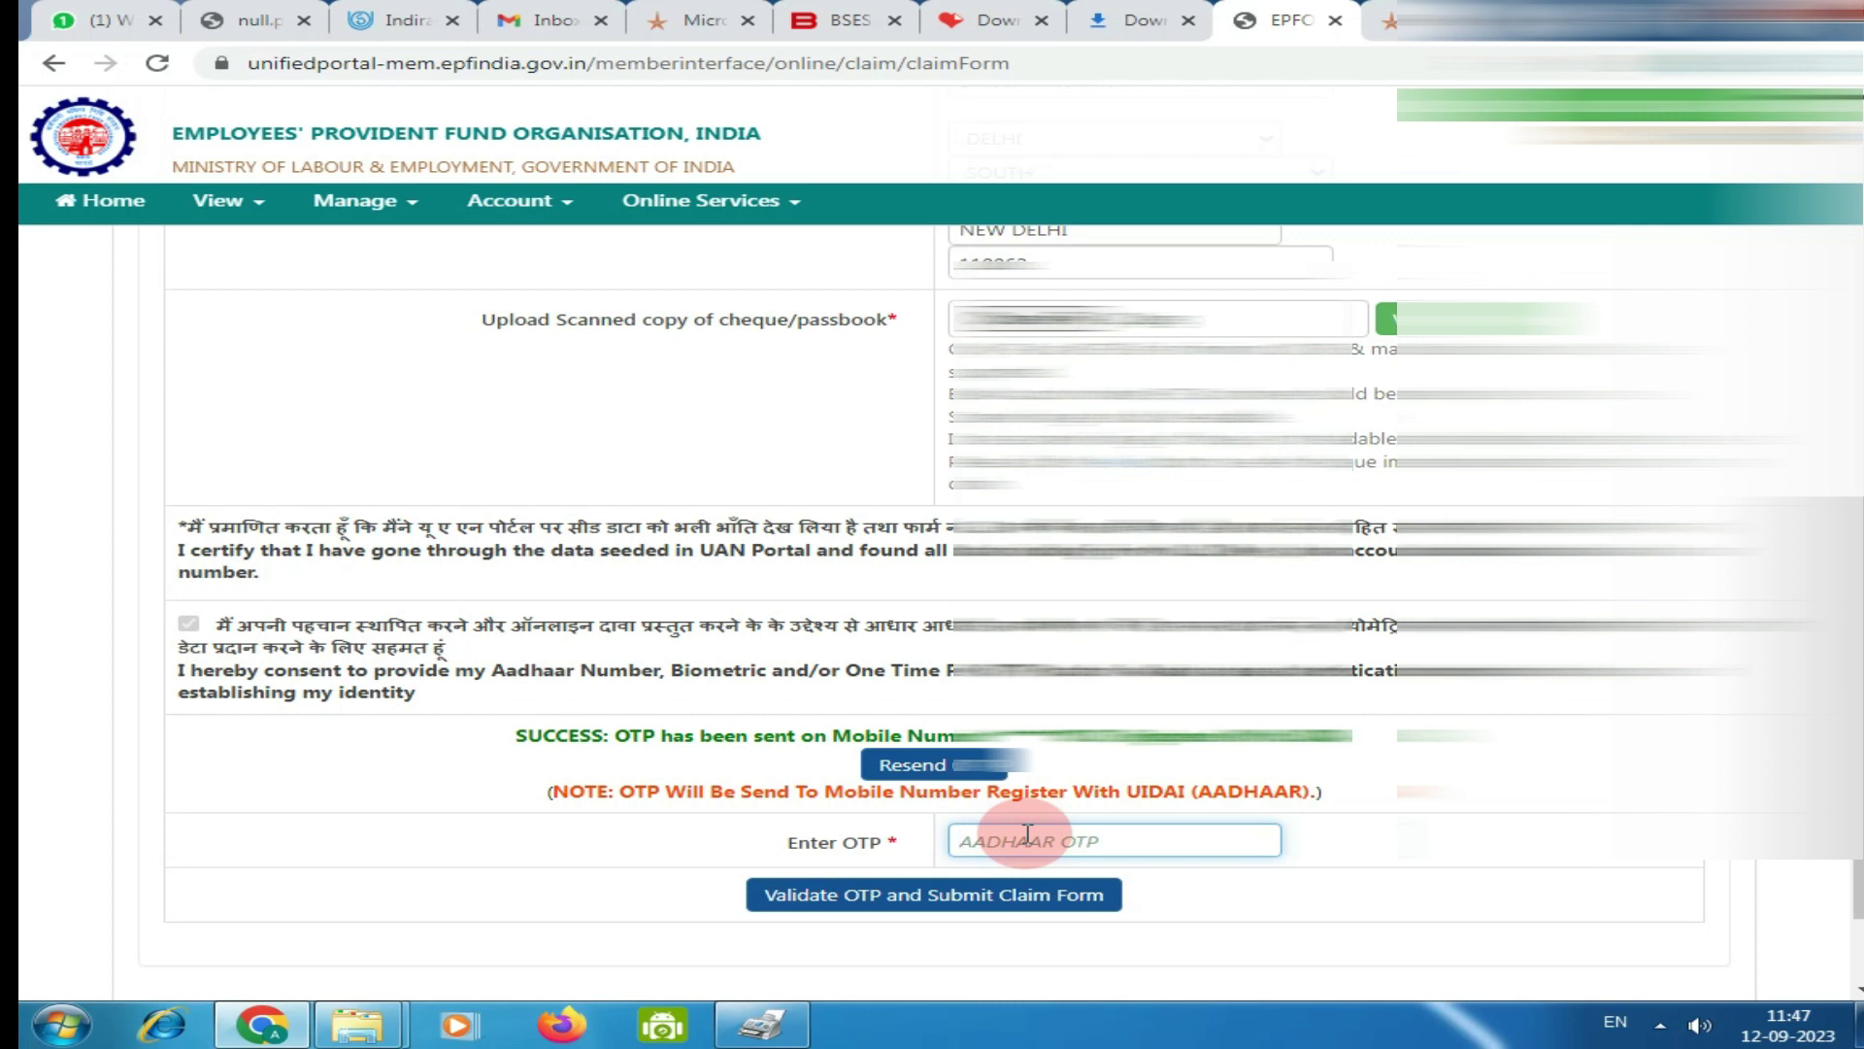
- Enter the received OTP and validate it to submit the PF Final Withdrawal claim
text(••••••)
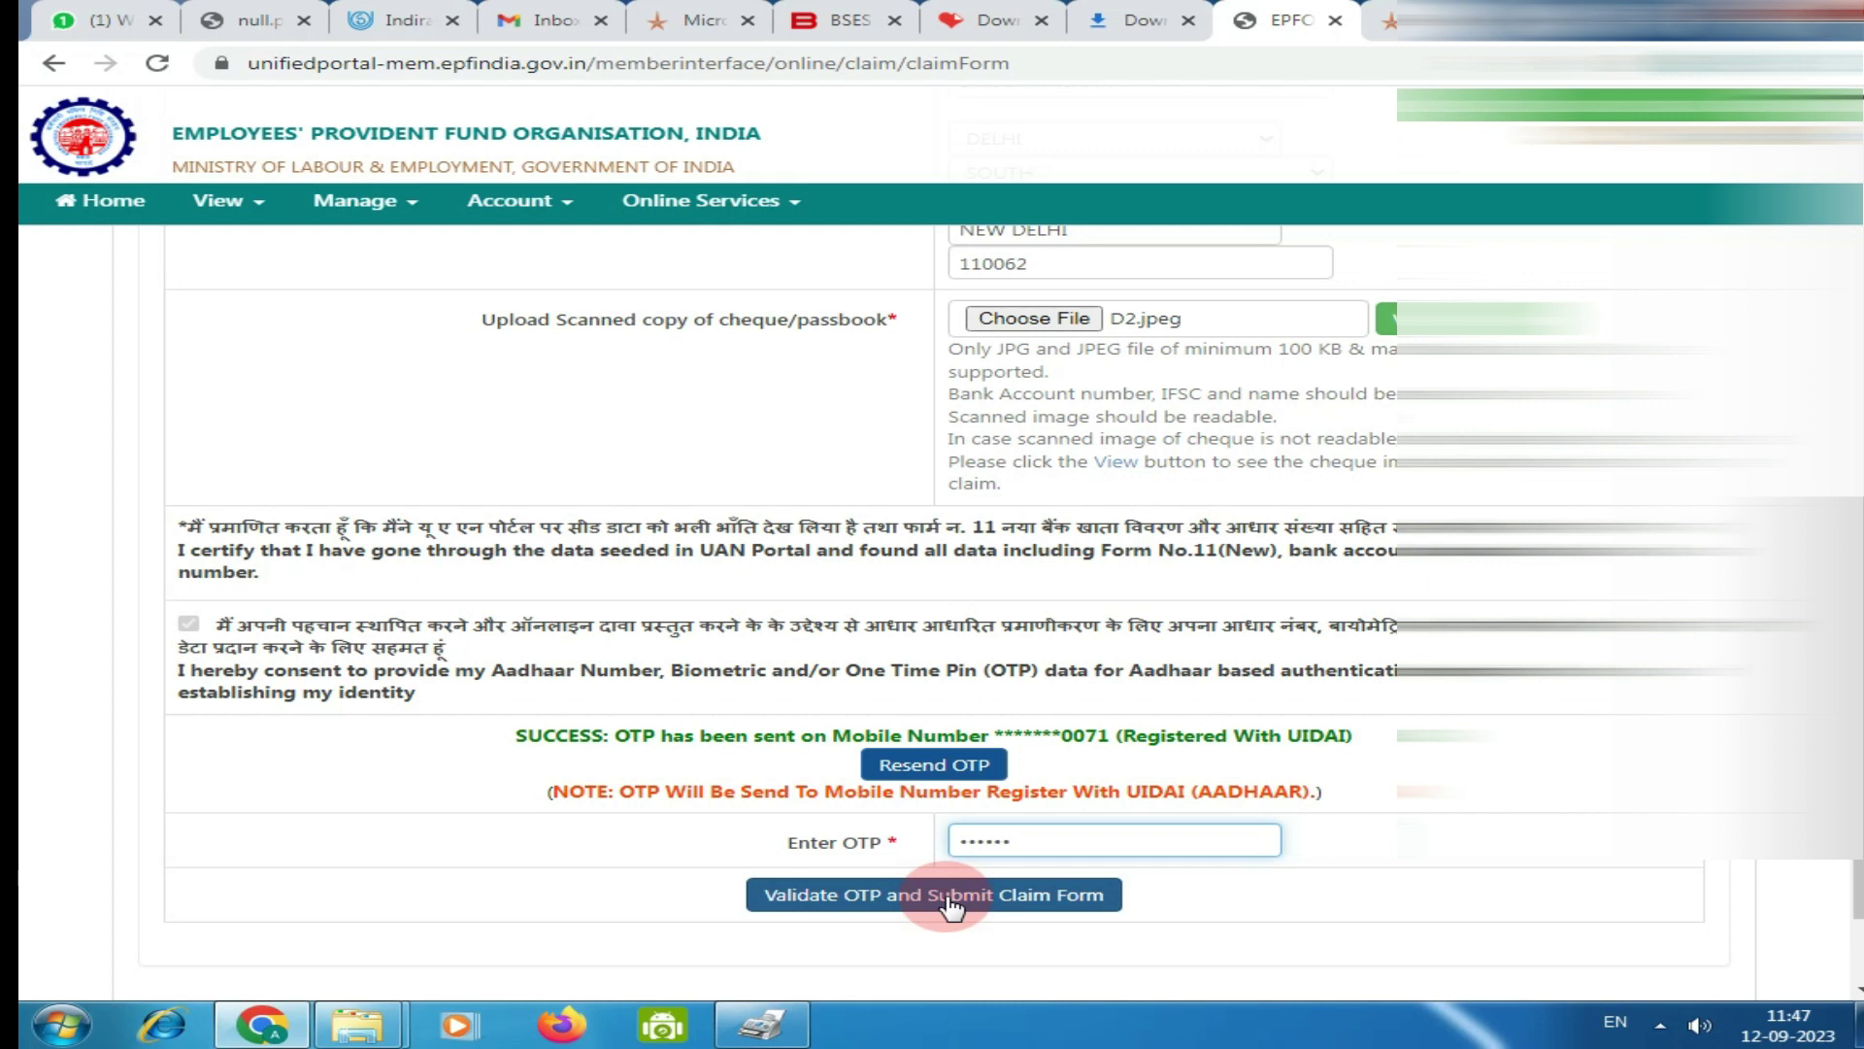
click(951, 903)
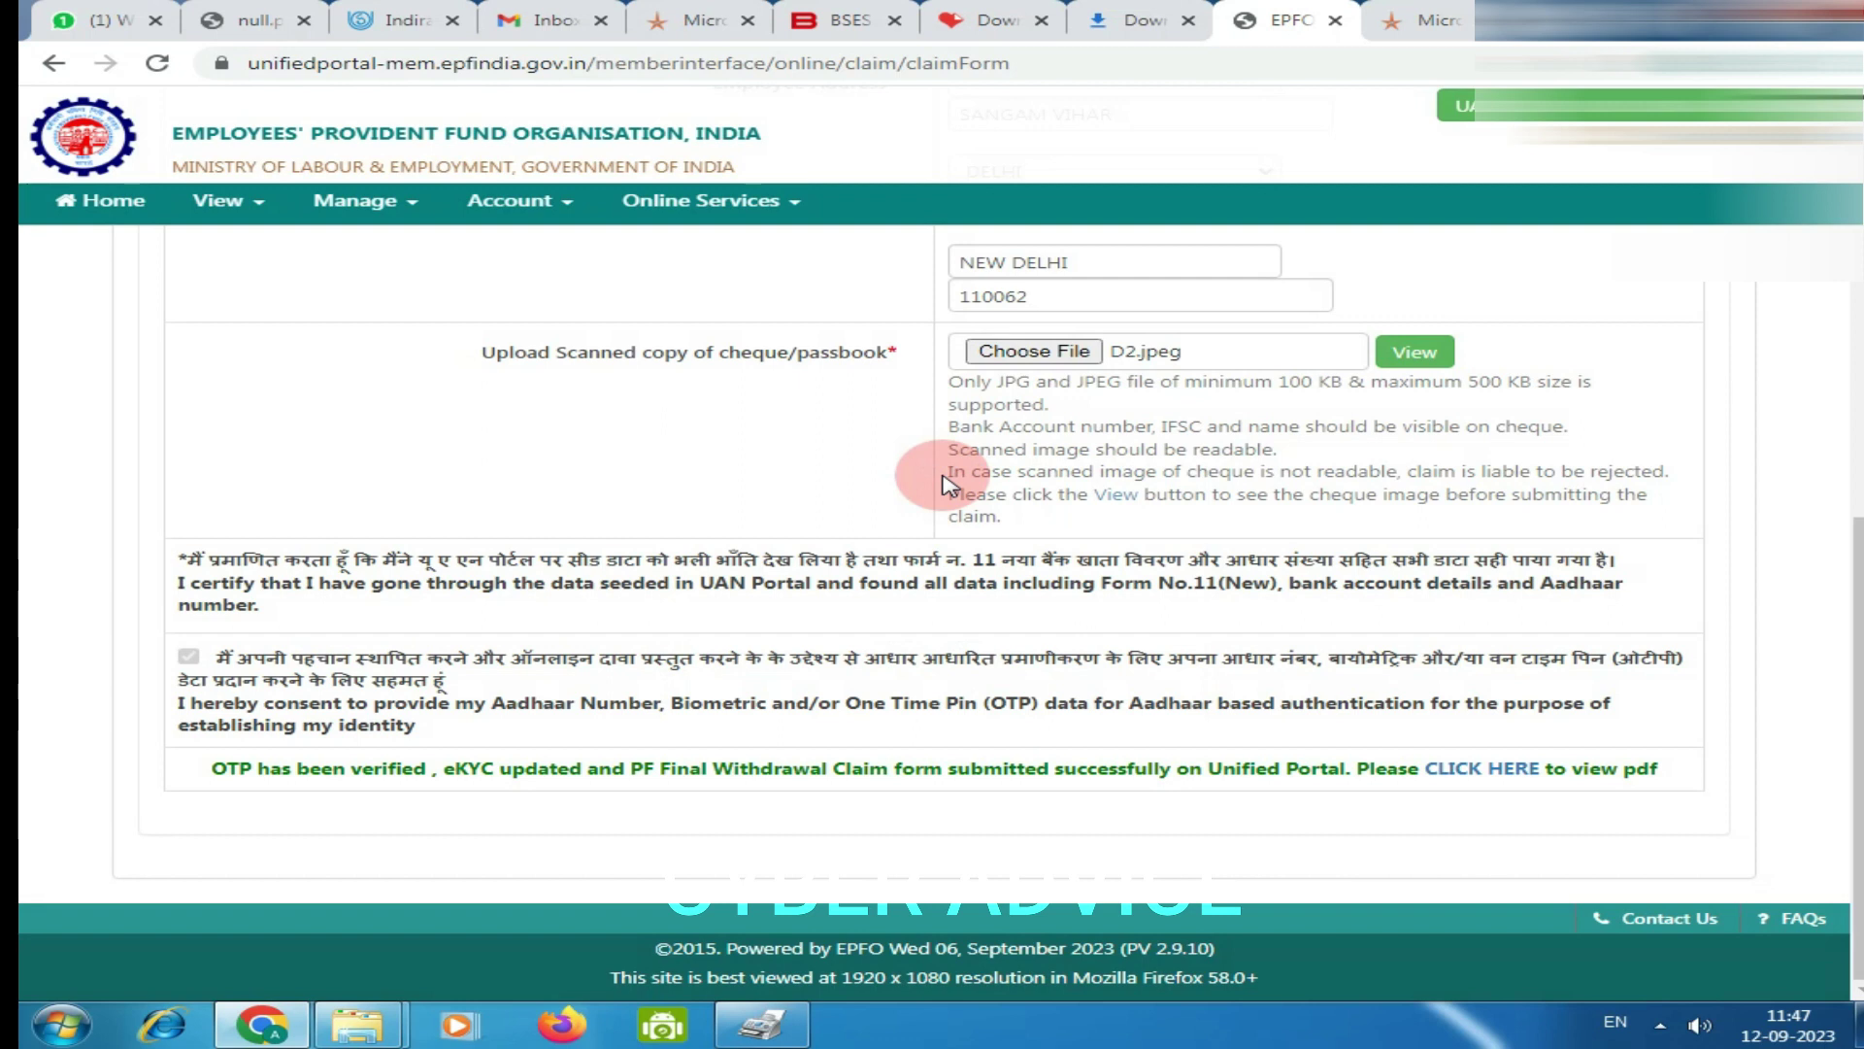
- View the submitted claim's PDF, close the preview, and open the online claim page
click(1490, 774)
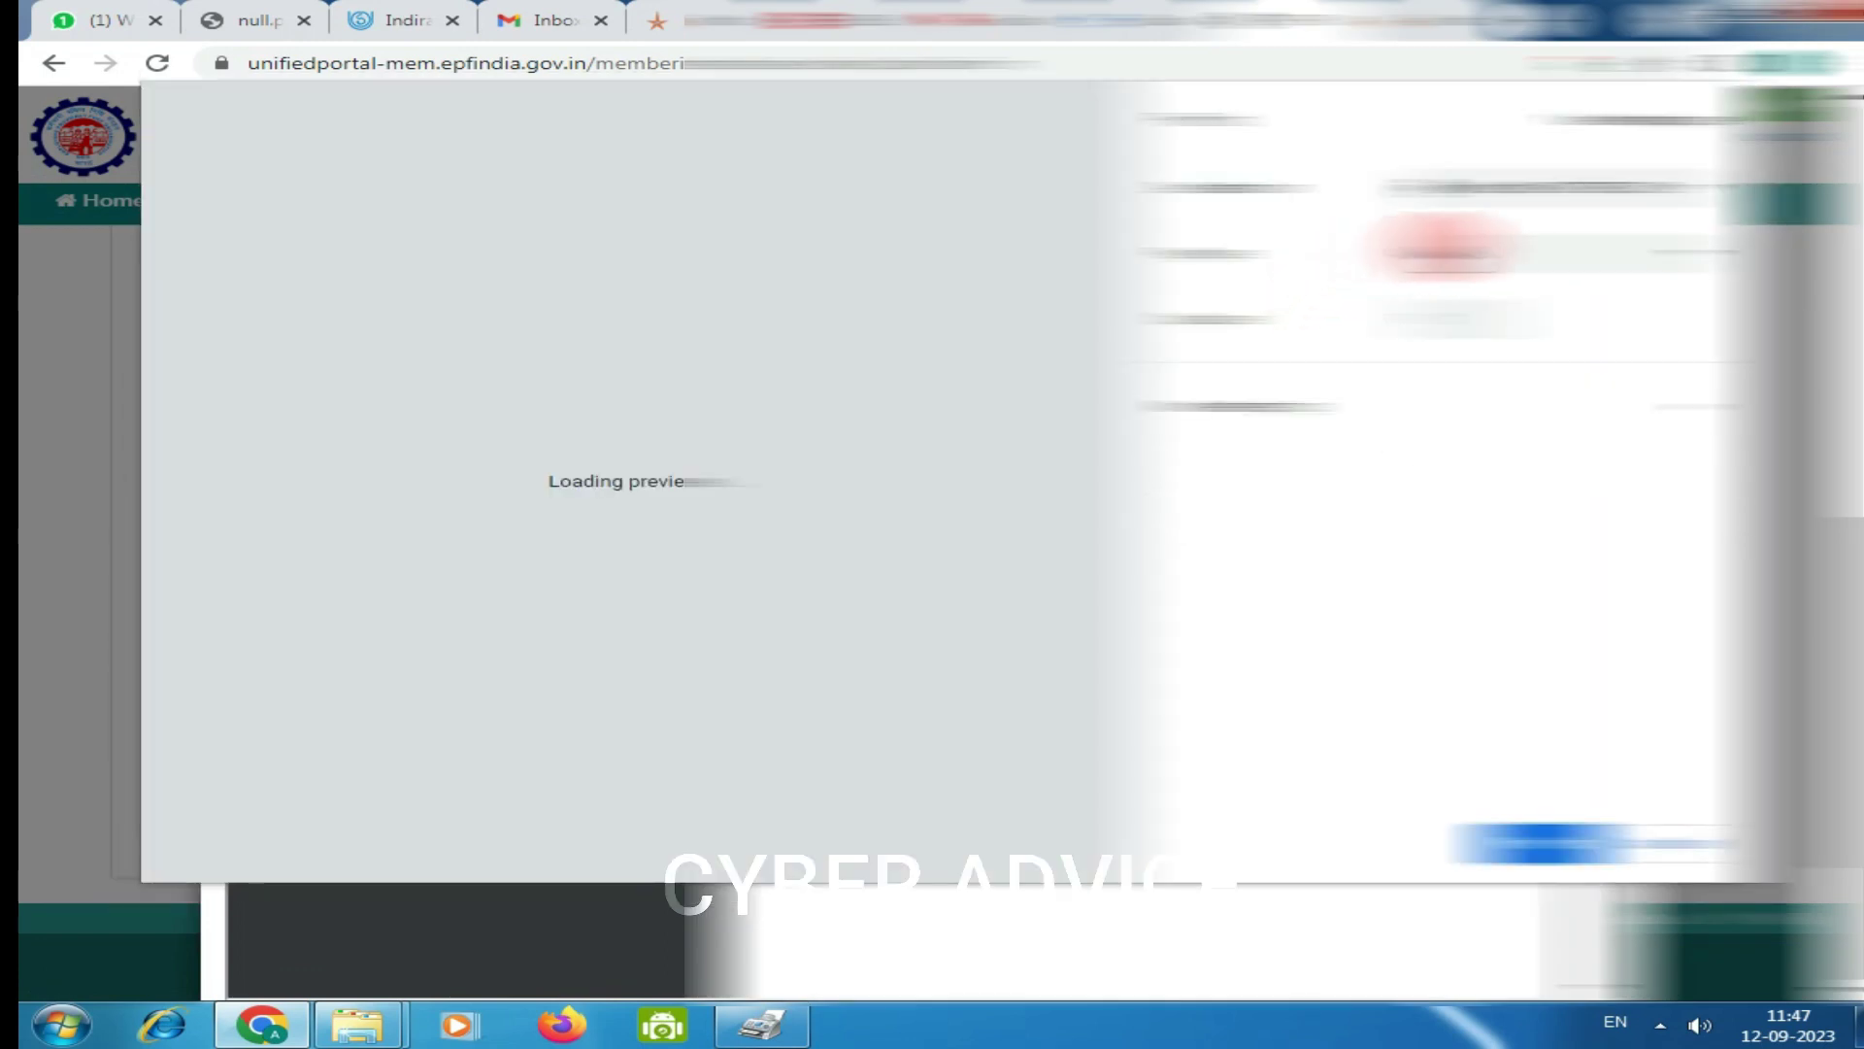
click(1524, 297)
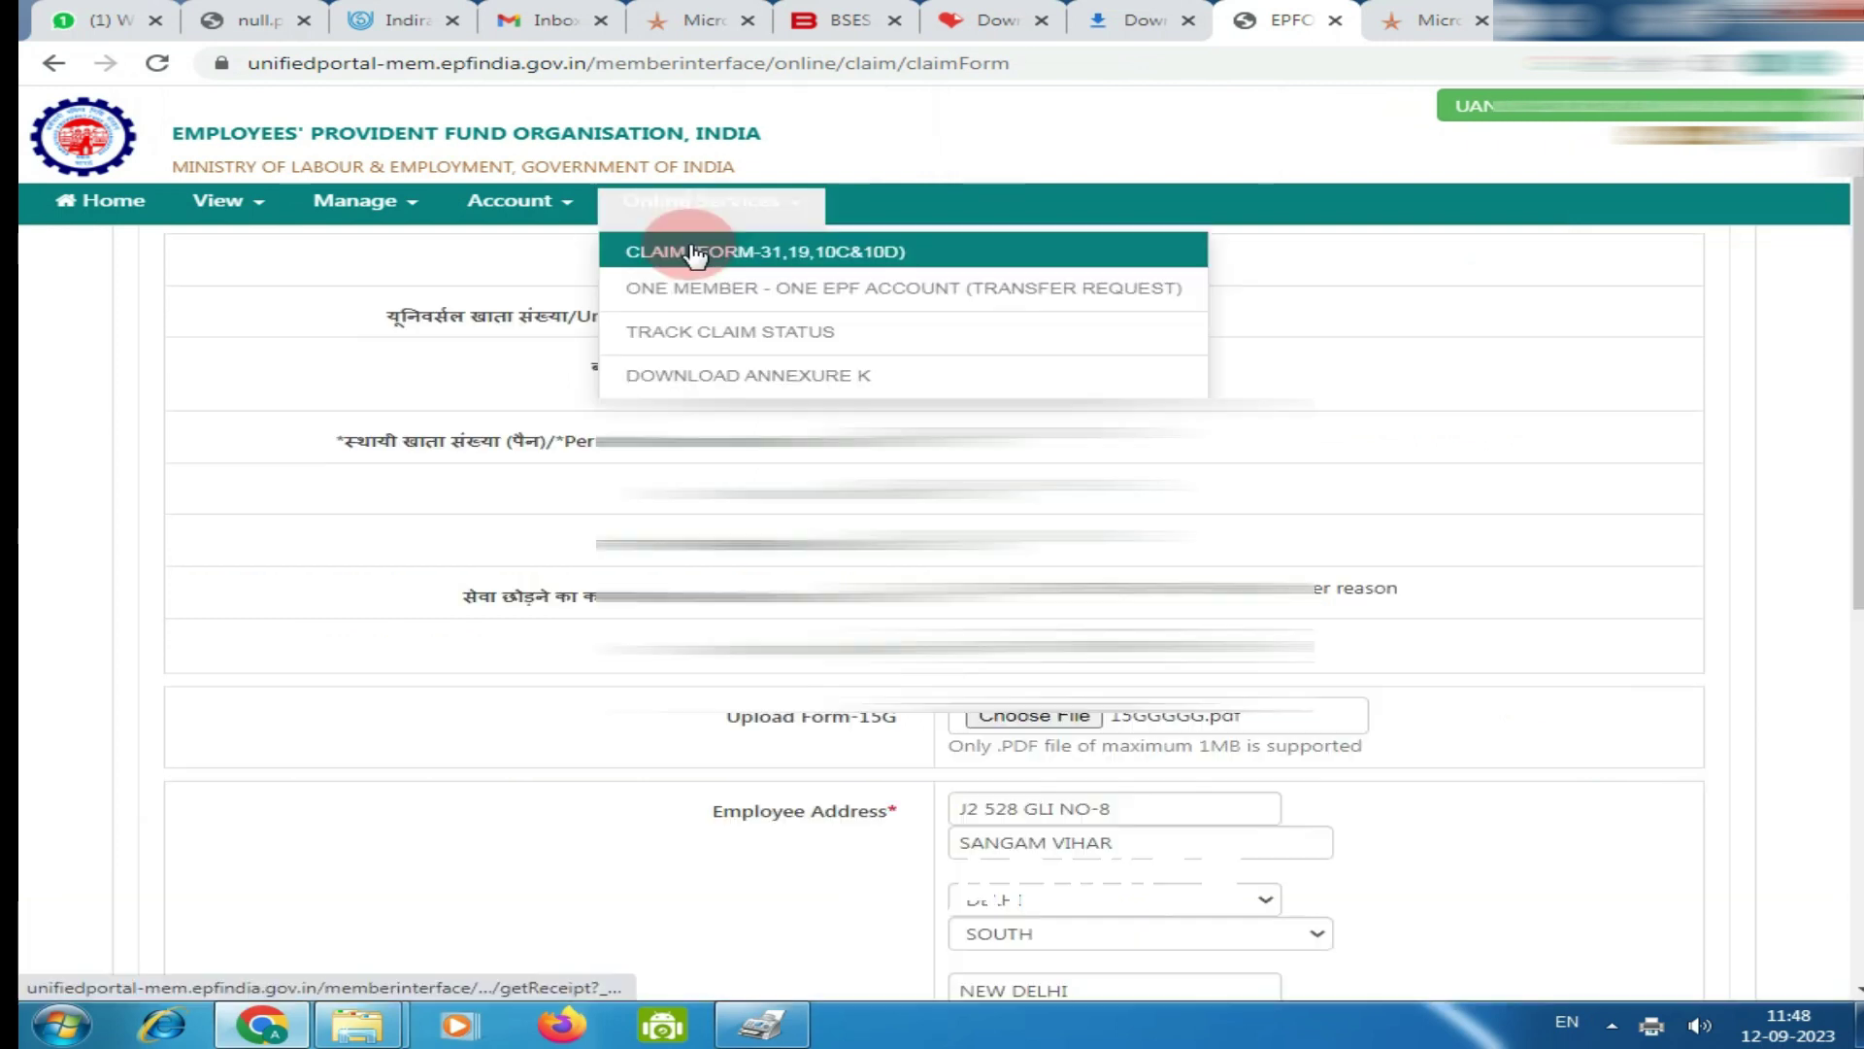
click(666, 249)
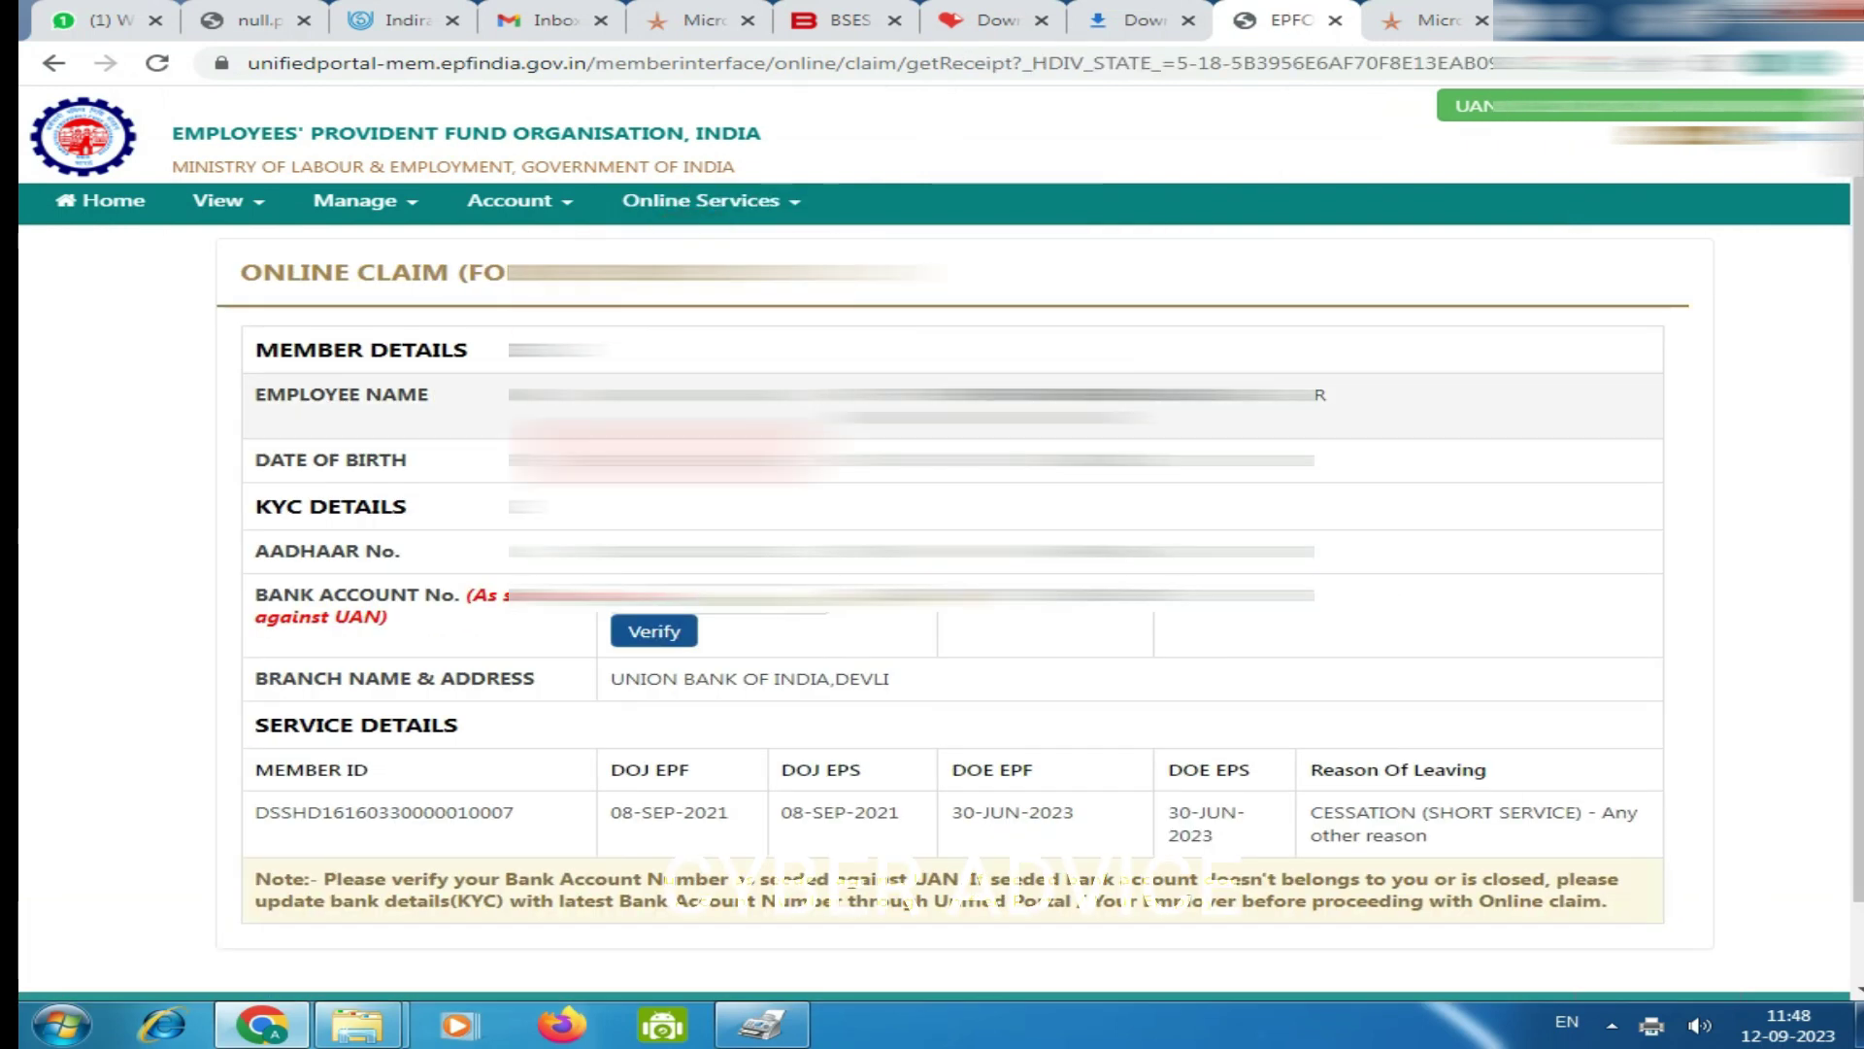
- Verify the bank account, accept the terms, and proceed to the claim-type dropdown
click(694, 607)
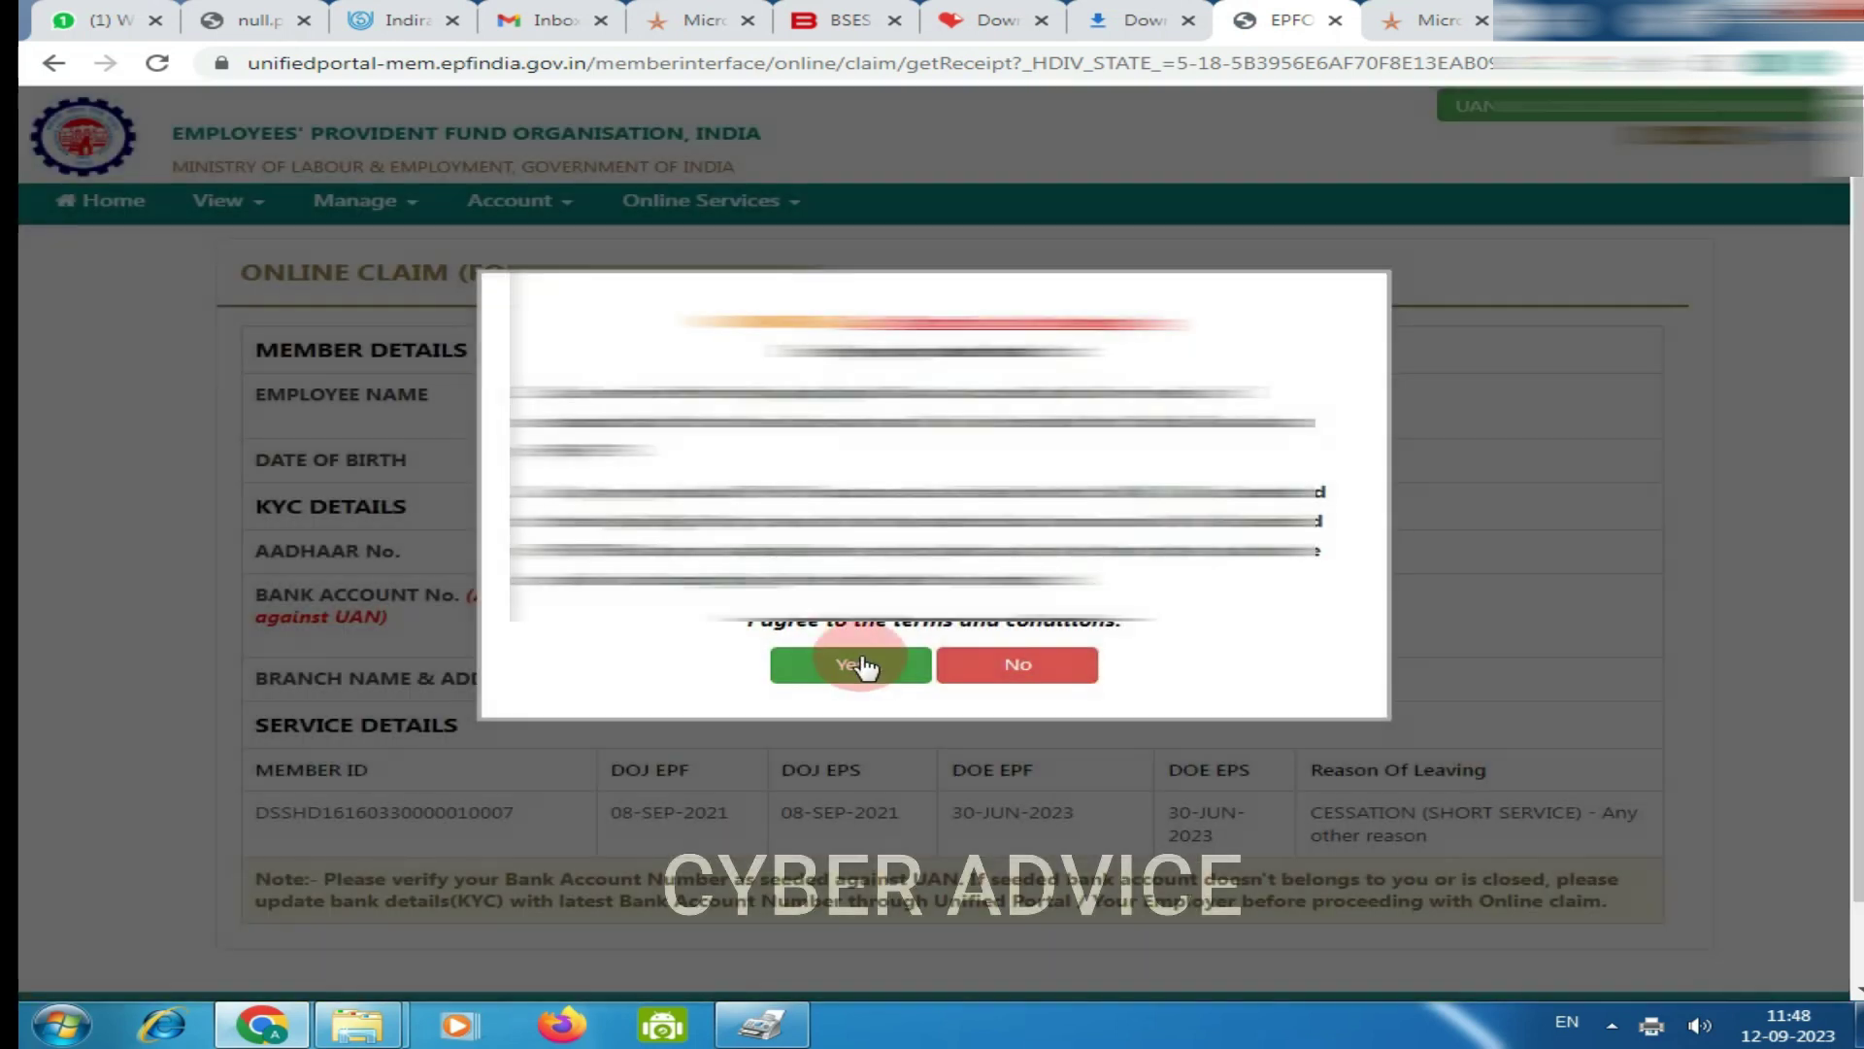
click(854, 664)
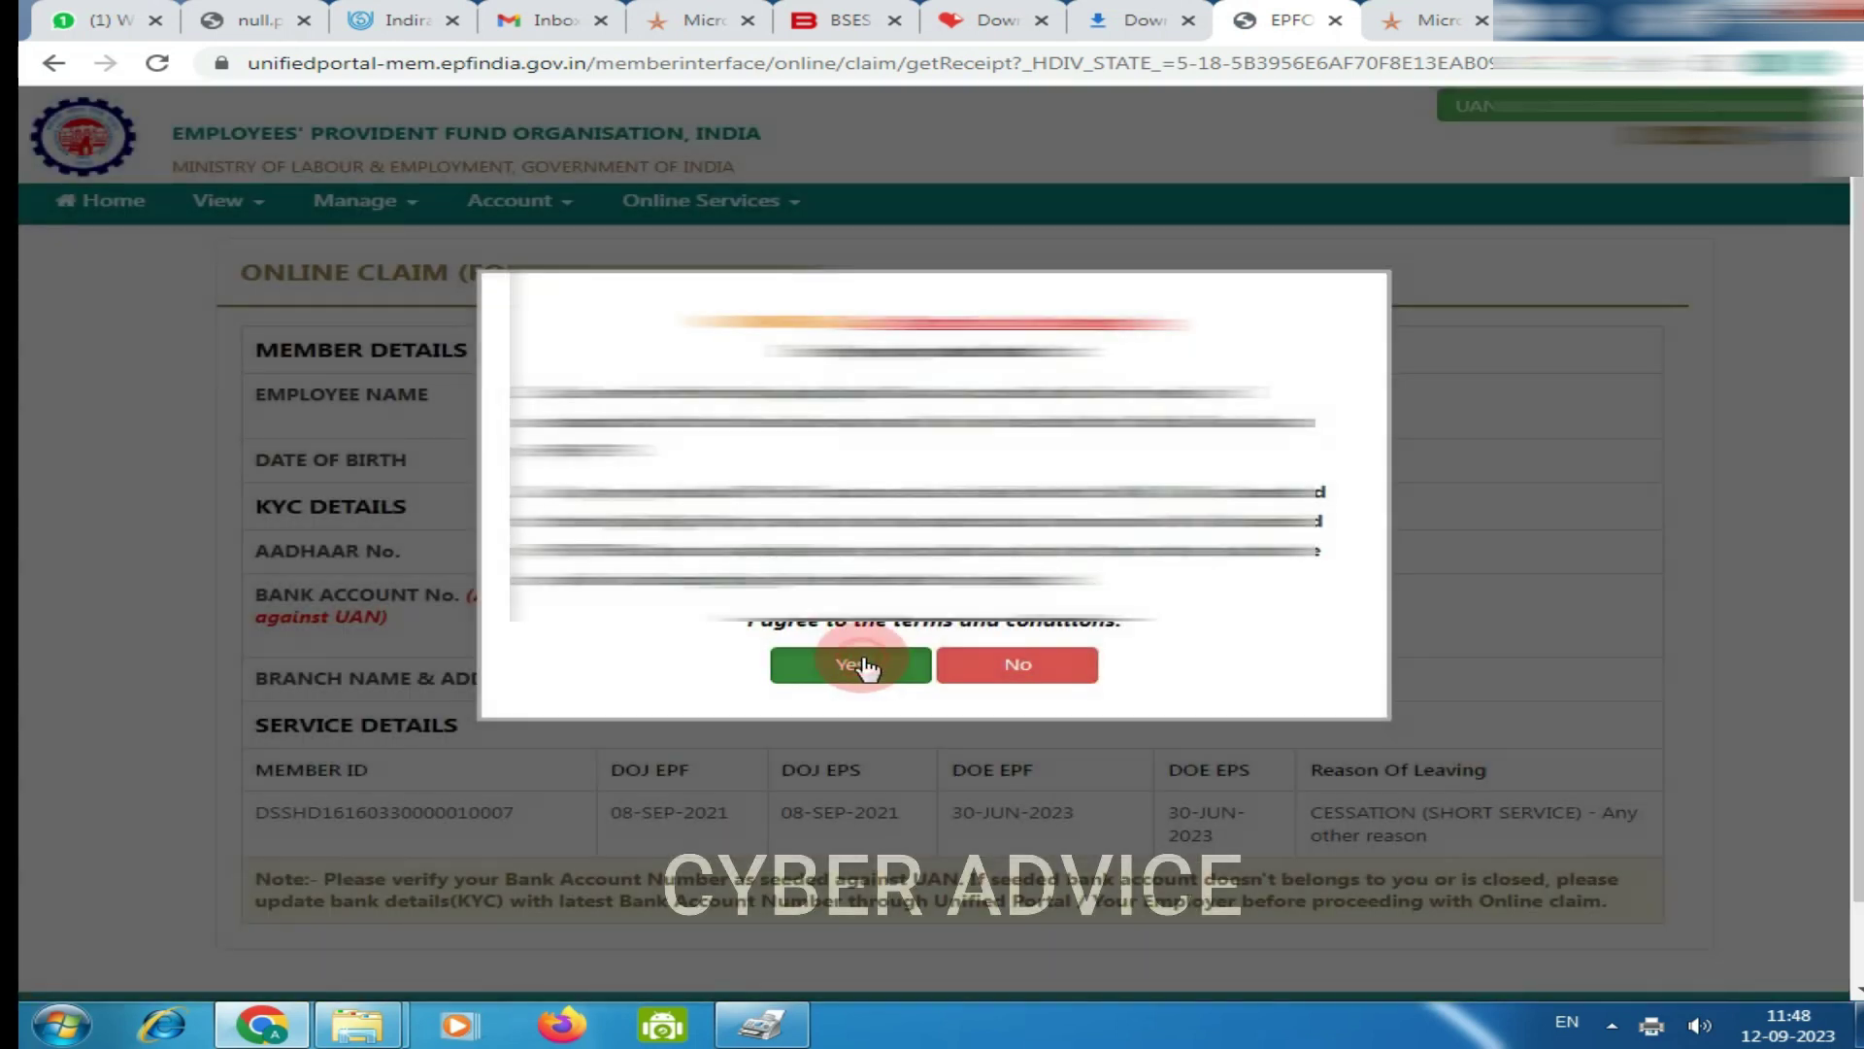
click(954, 934)
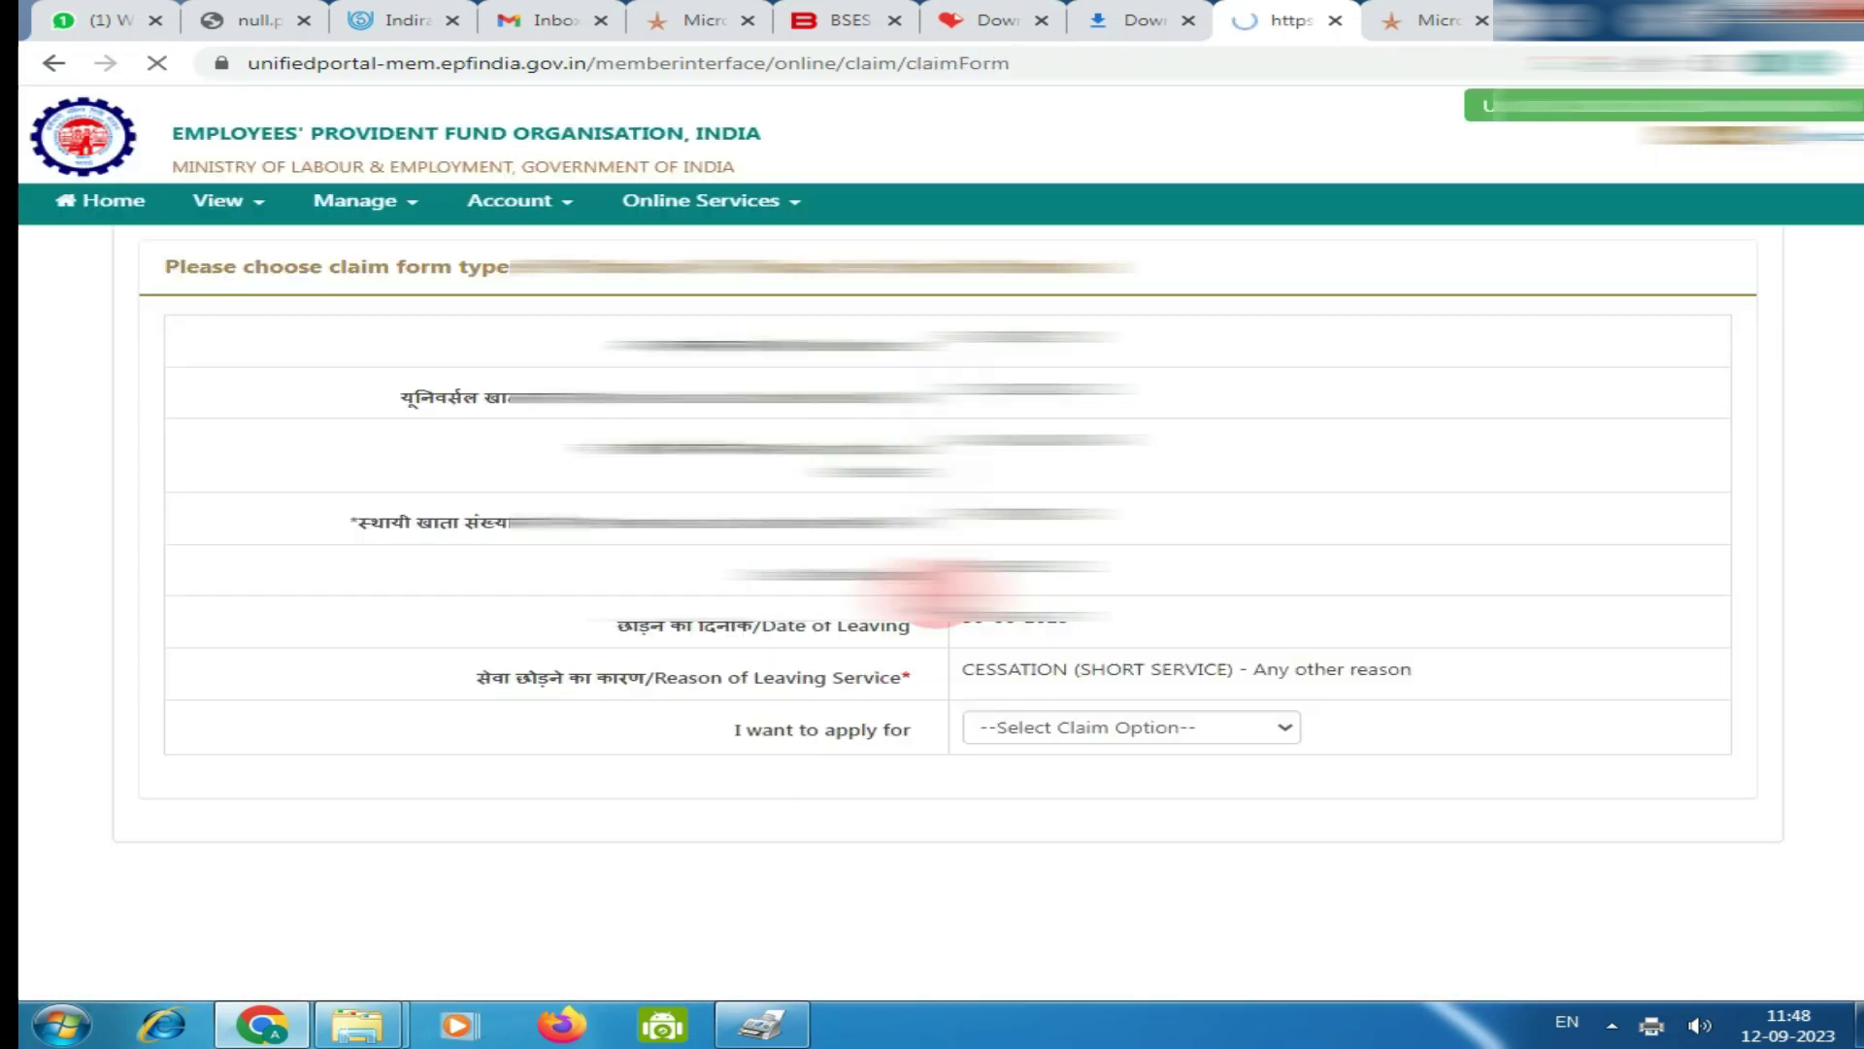
click(1044, 726)
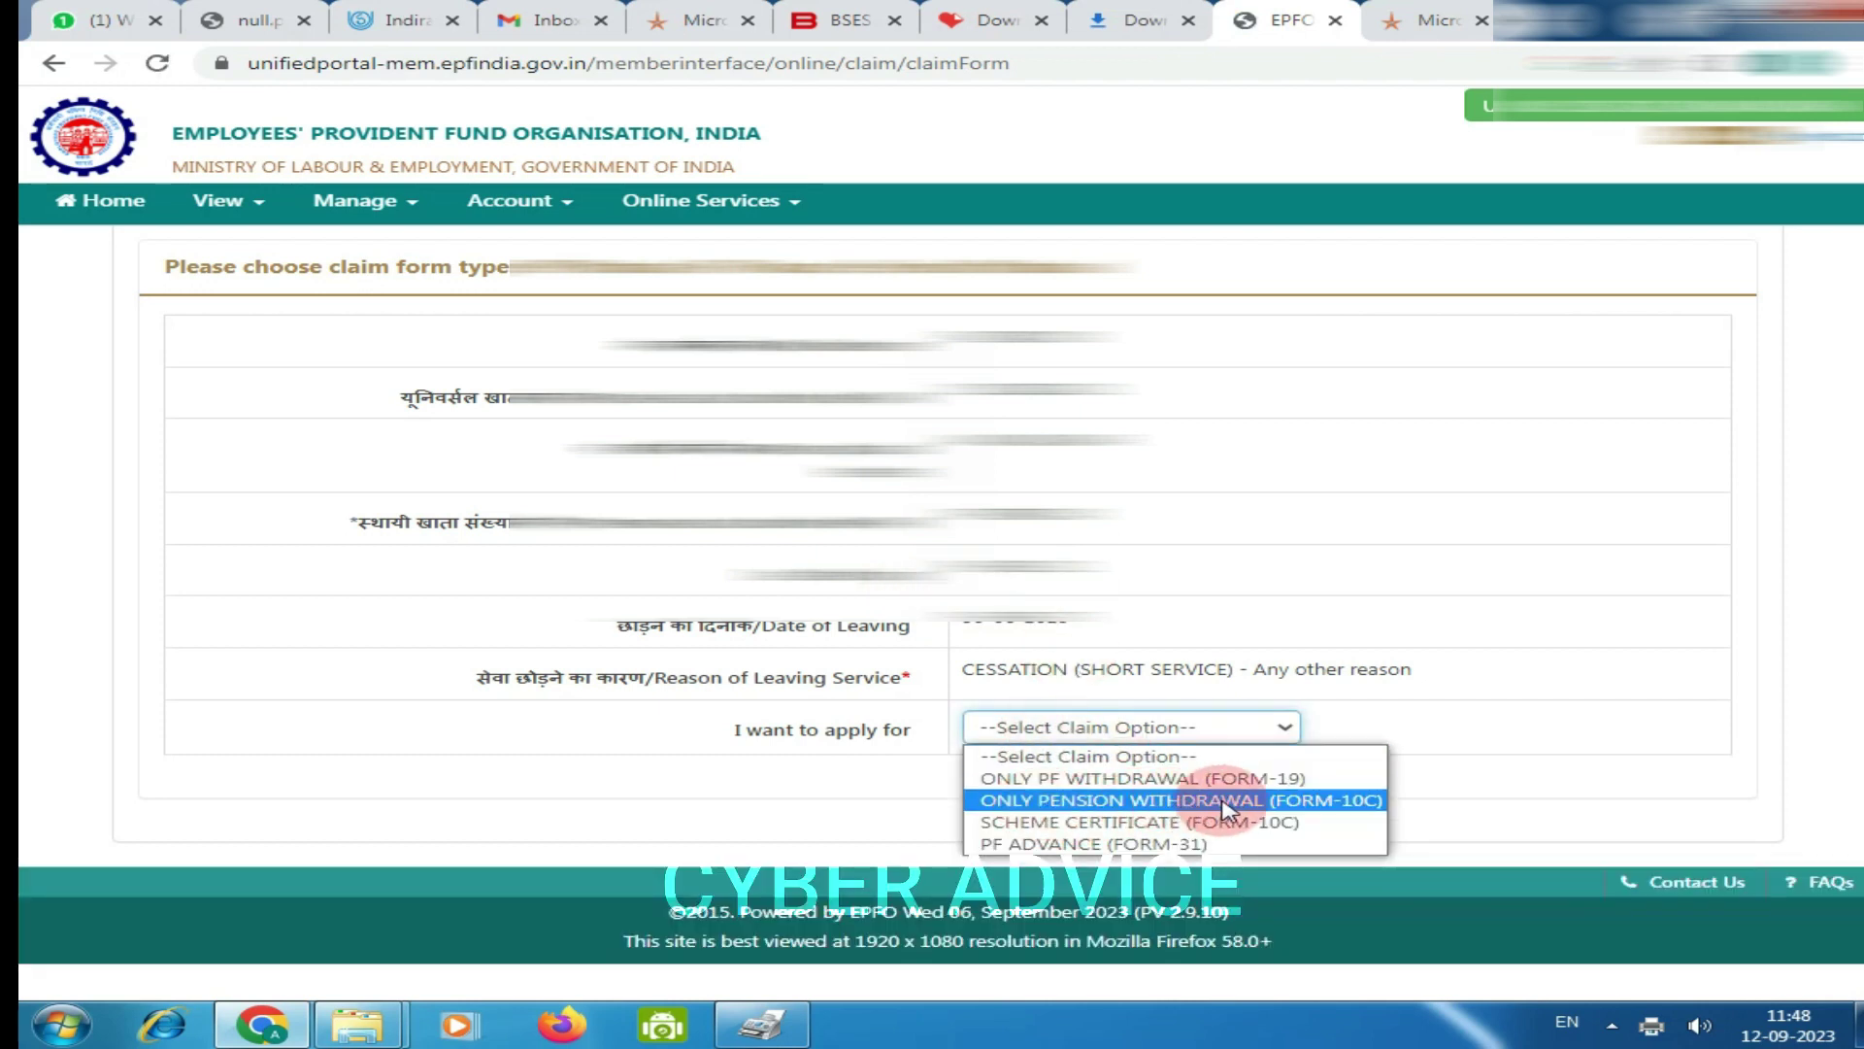
- Choose Only Pension Withdrawal (Form-10C), enter the employee address and select the state
click(1233, 804)
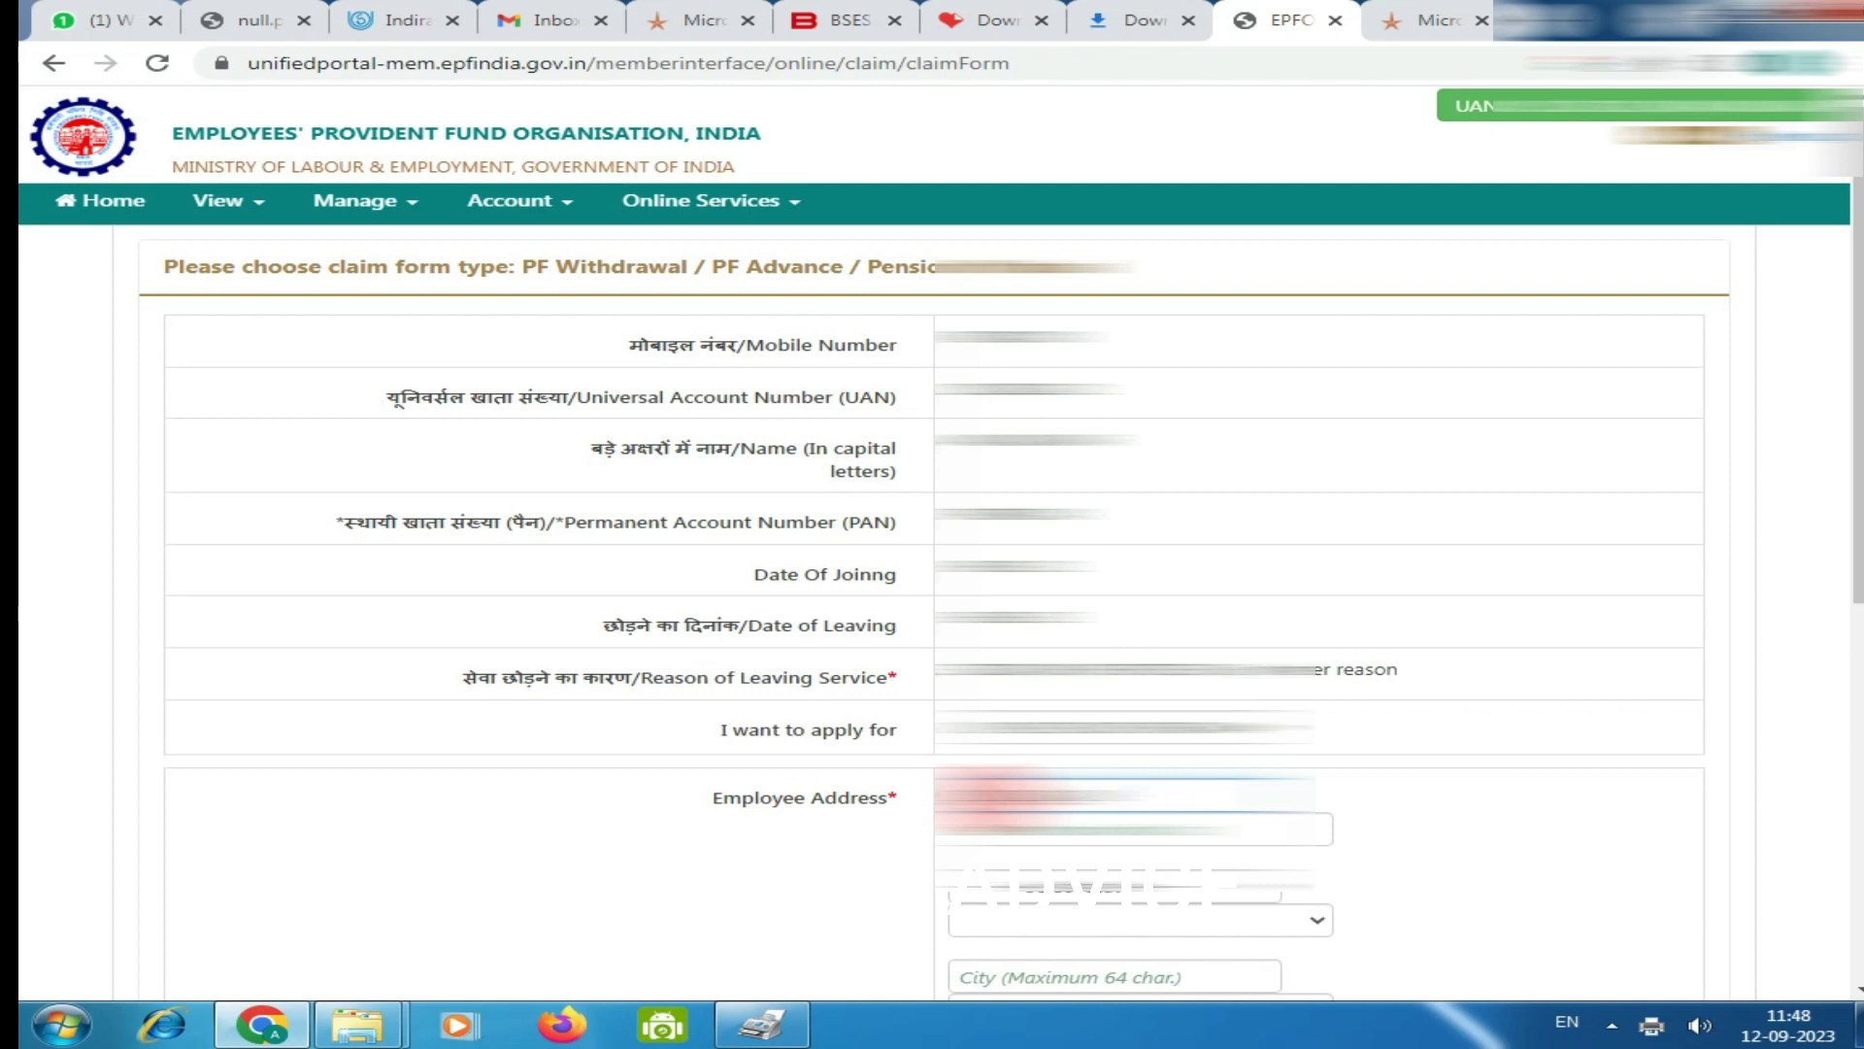
click(1134, 828)
text(unreadableunreadable)
key(Tab)
key(alt+Down)
key(Down)
key(Return)
- Select the address district and move on to the last address field
key(Tab)
key(alt+Down)
key(Down)
key(Return)
scroll(932, 583, down, 2)
scroll(932, 583, down, 1)
key(Tab)
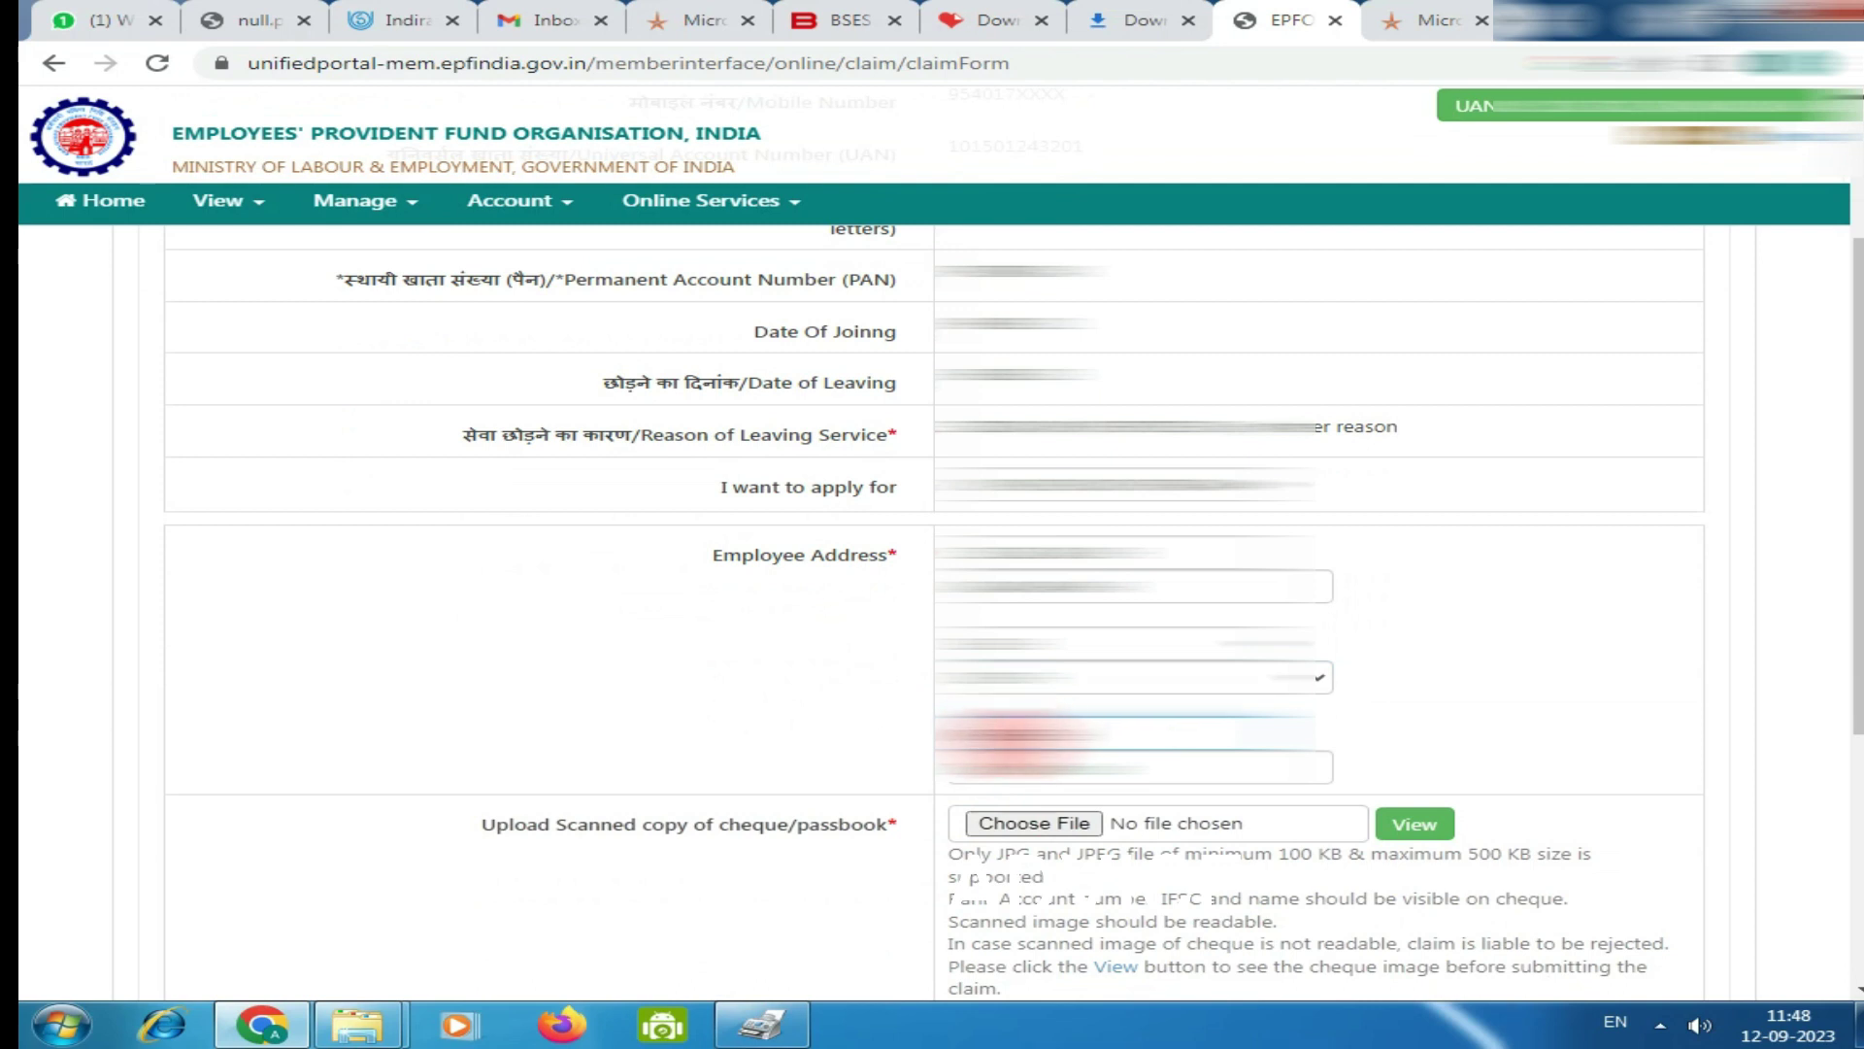
click(1005, 767)
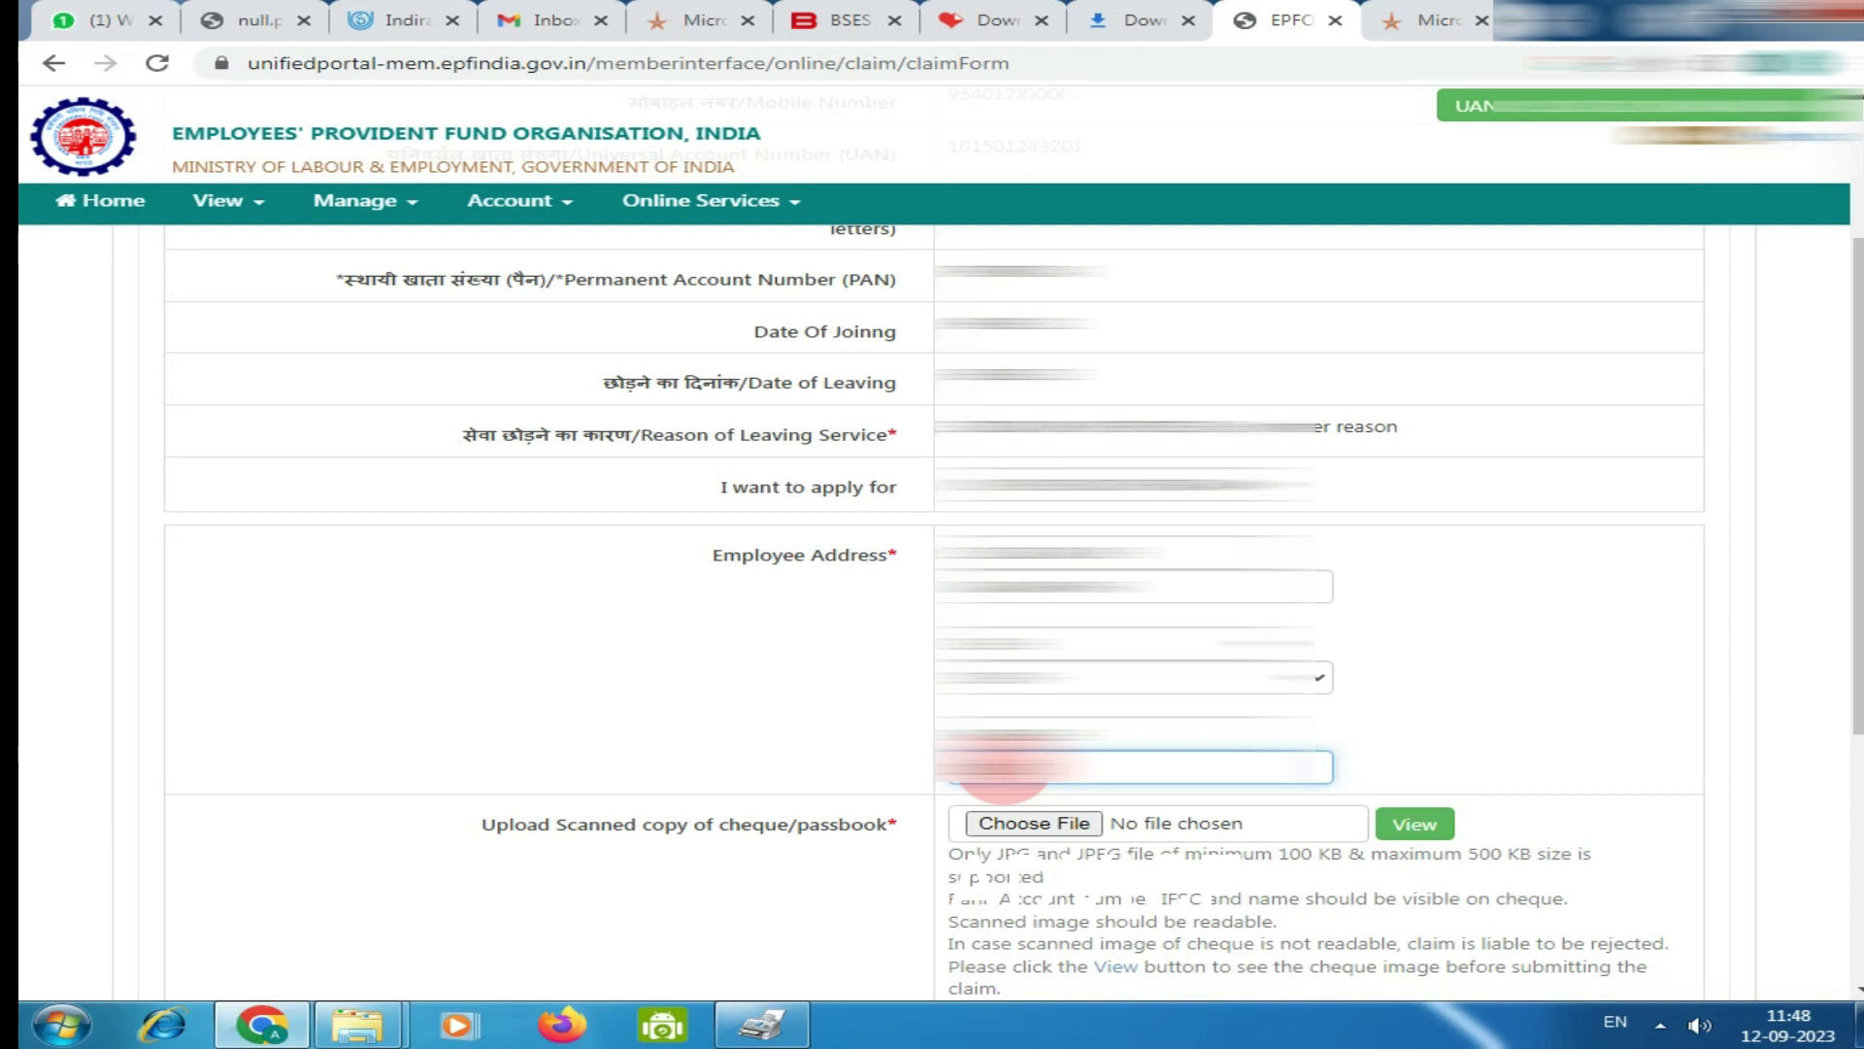
- Attach D2.jpeg as the cheque/passbook copy and tick the Aadhaar consent box
click(1029, 824)
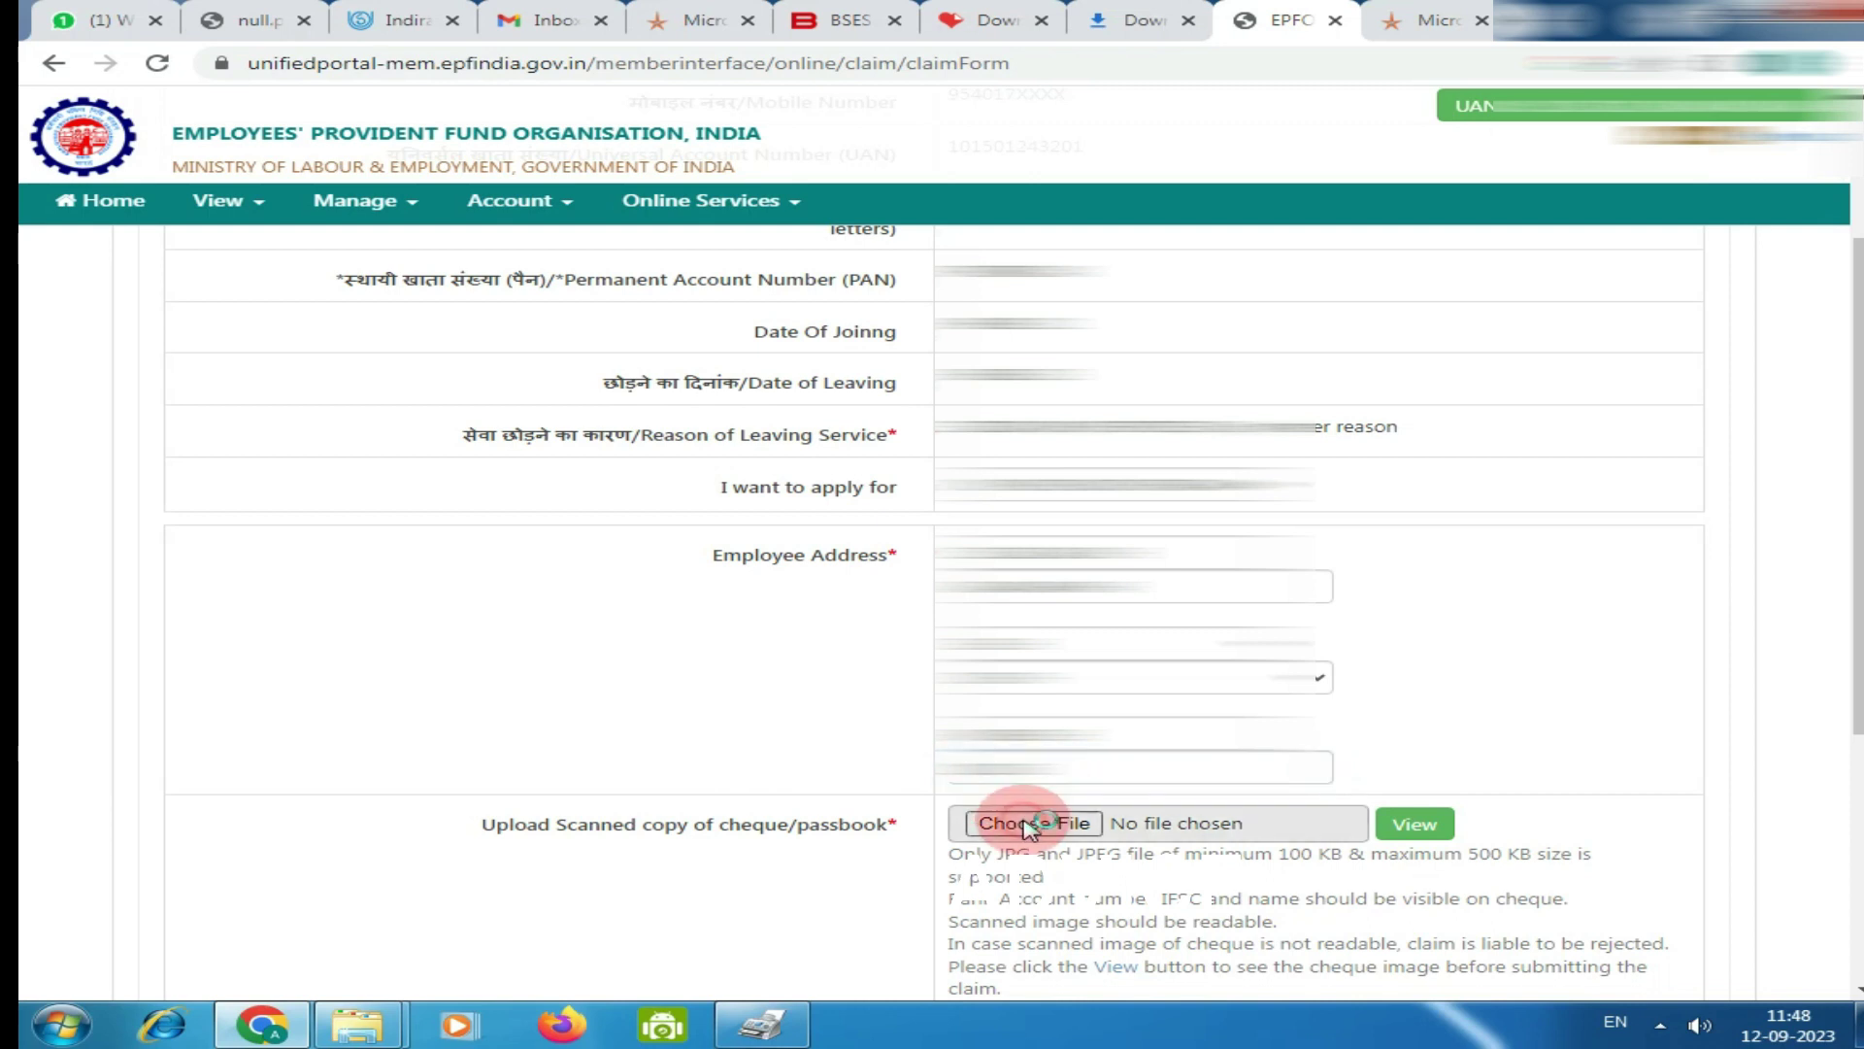
drag(1058, 117, 1058, 476)
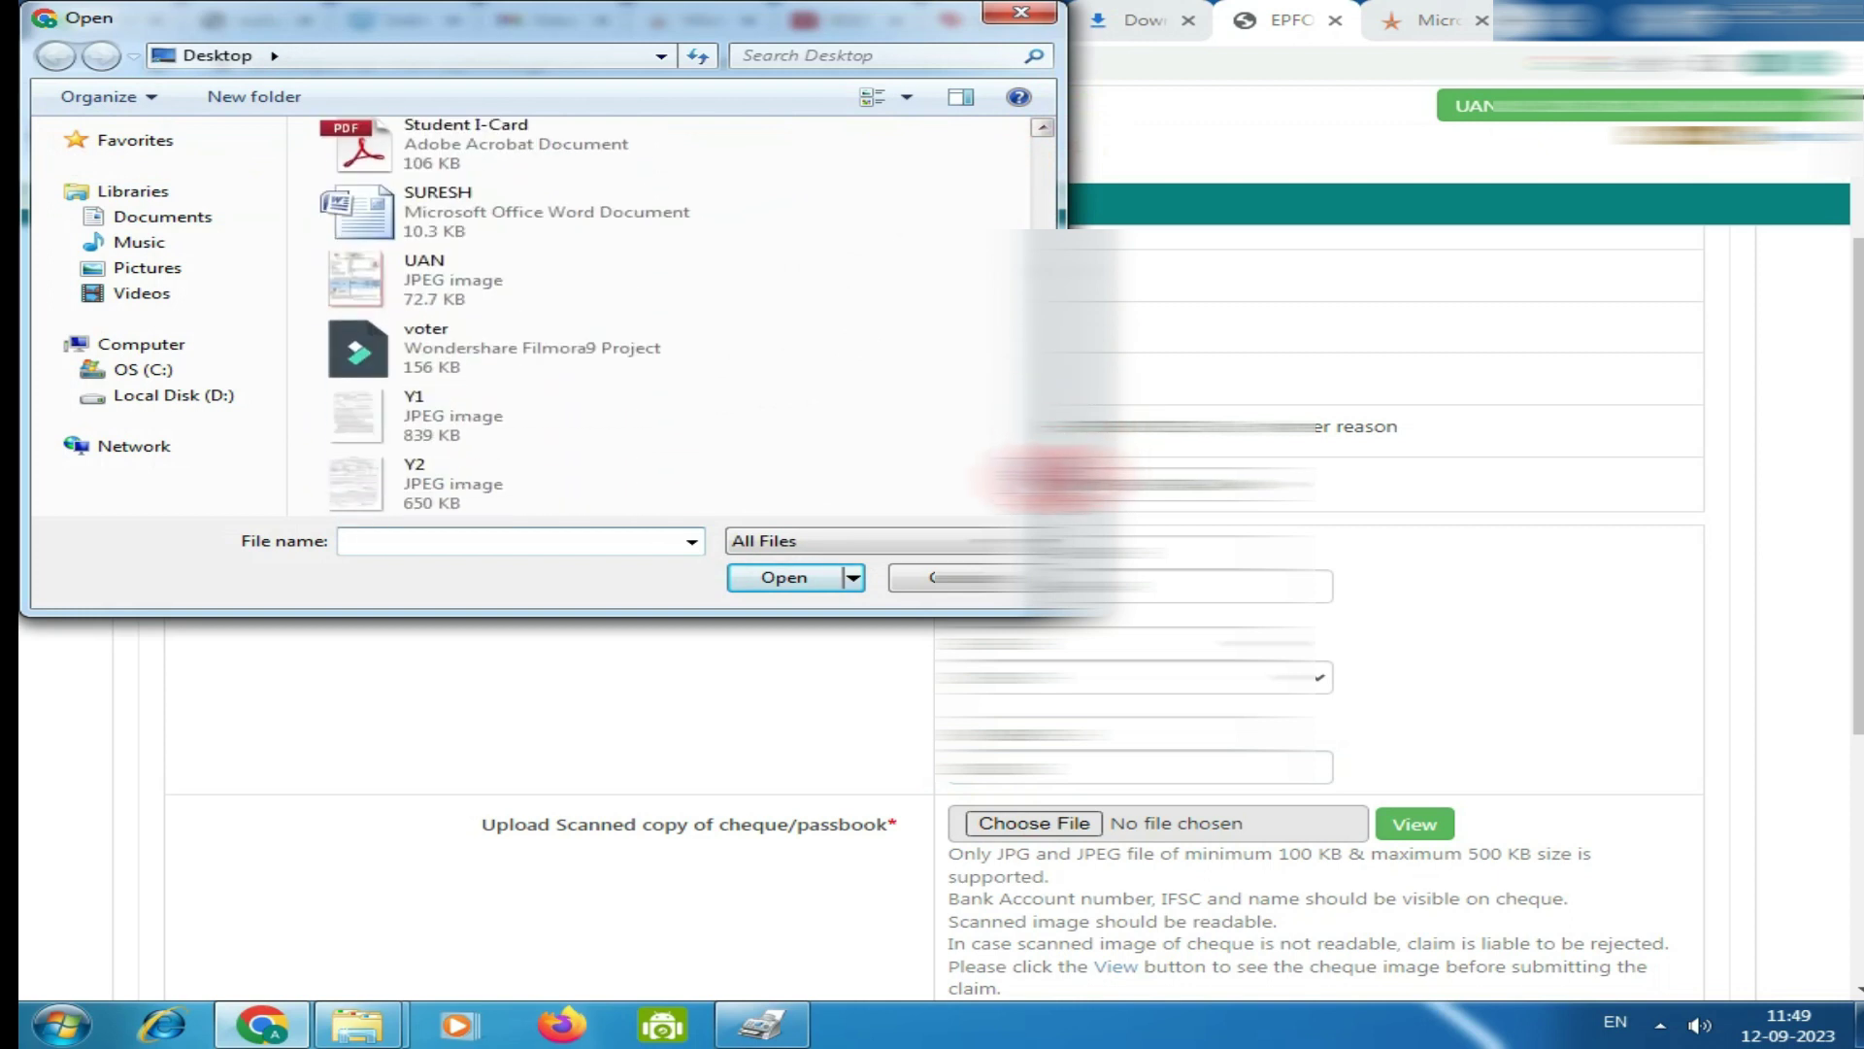
scroll(1034, 480, up, 4)
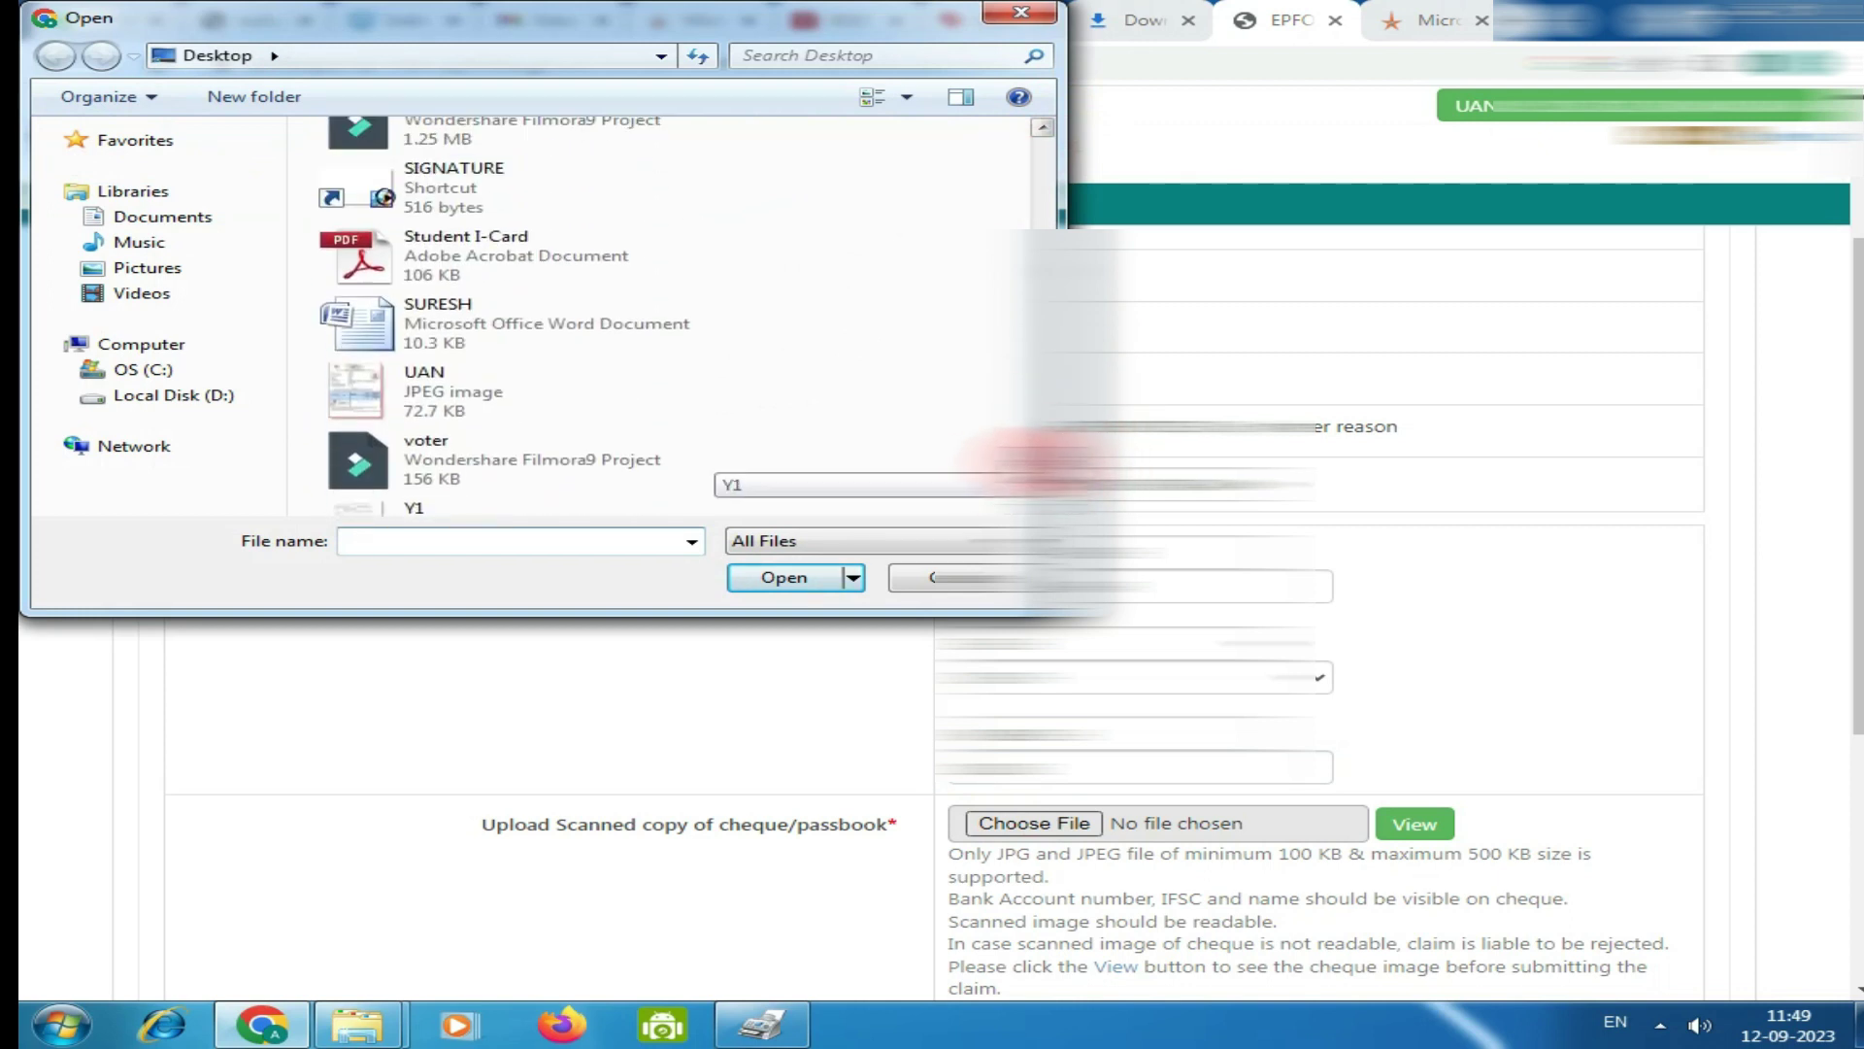
scroll(1034, 480, up, 1)
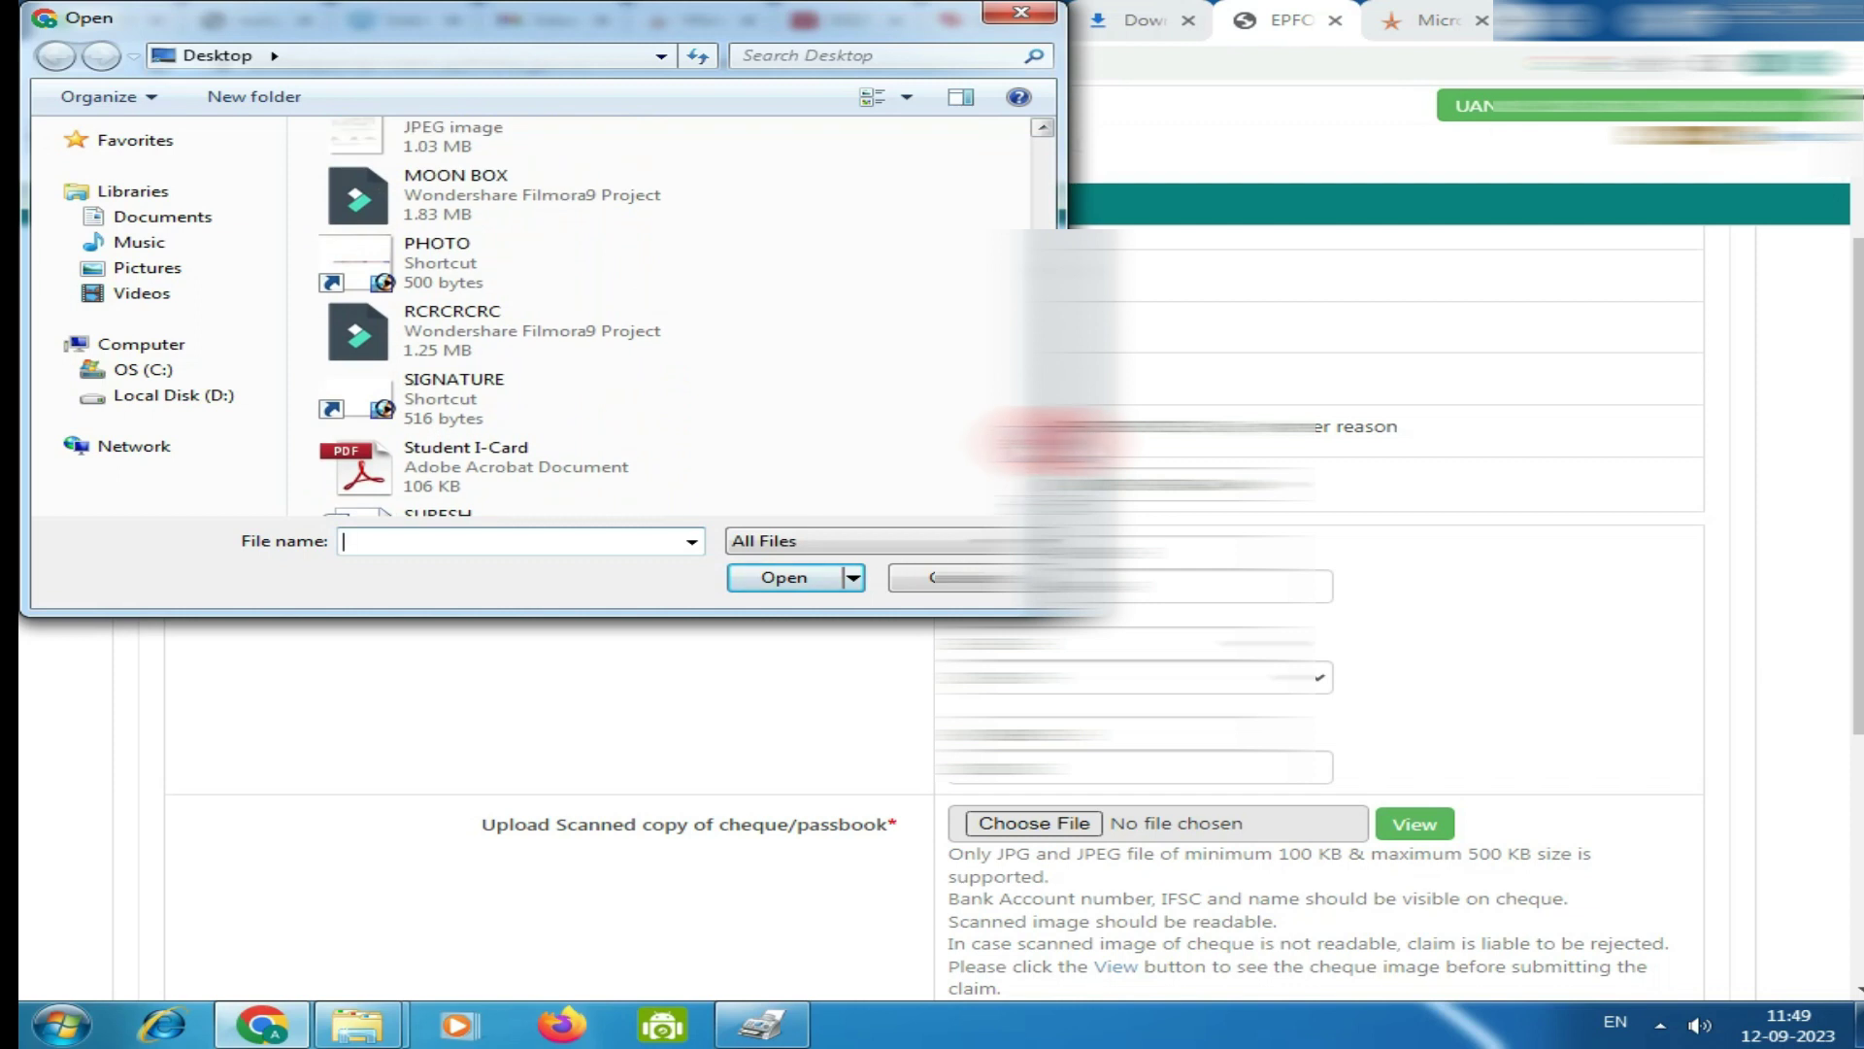
scroll(1034, 427, up, 5)
scroll(1039, 393, up, 4)
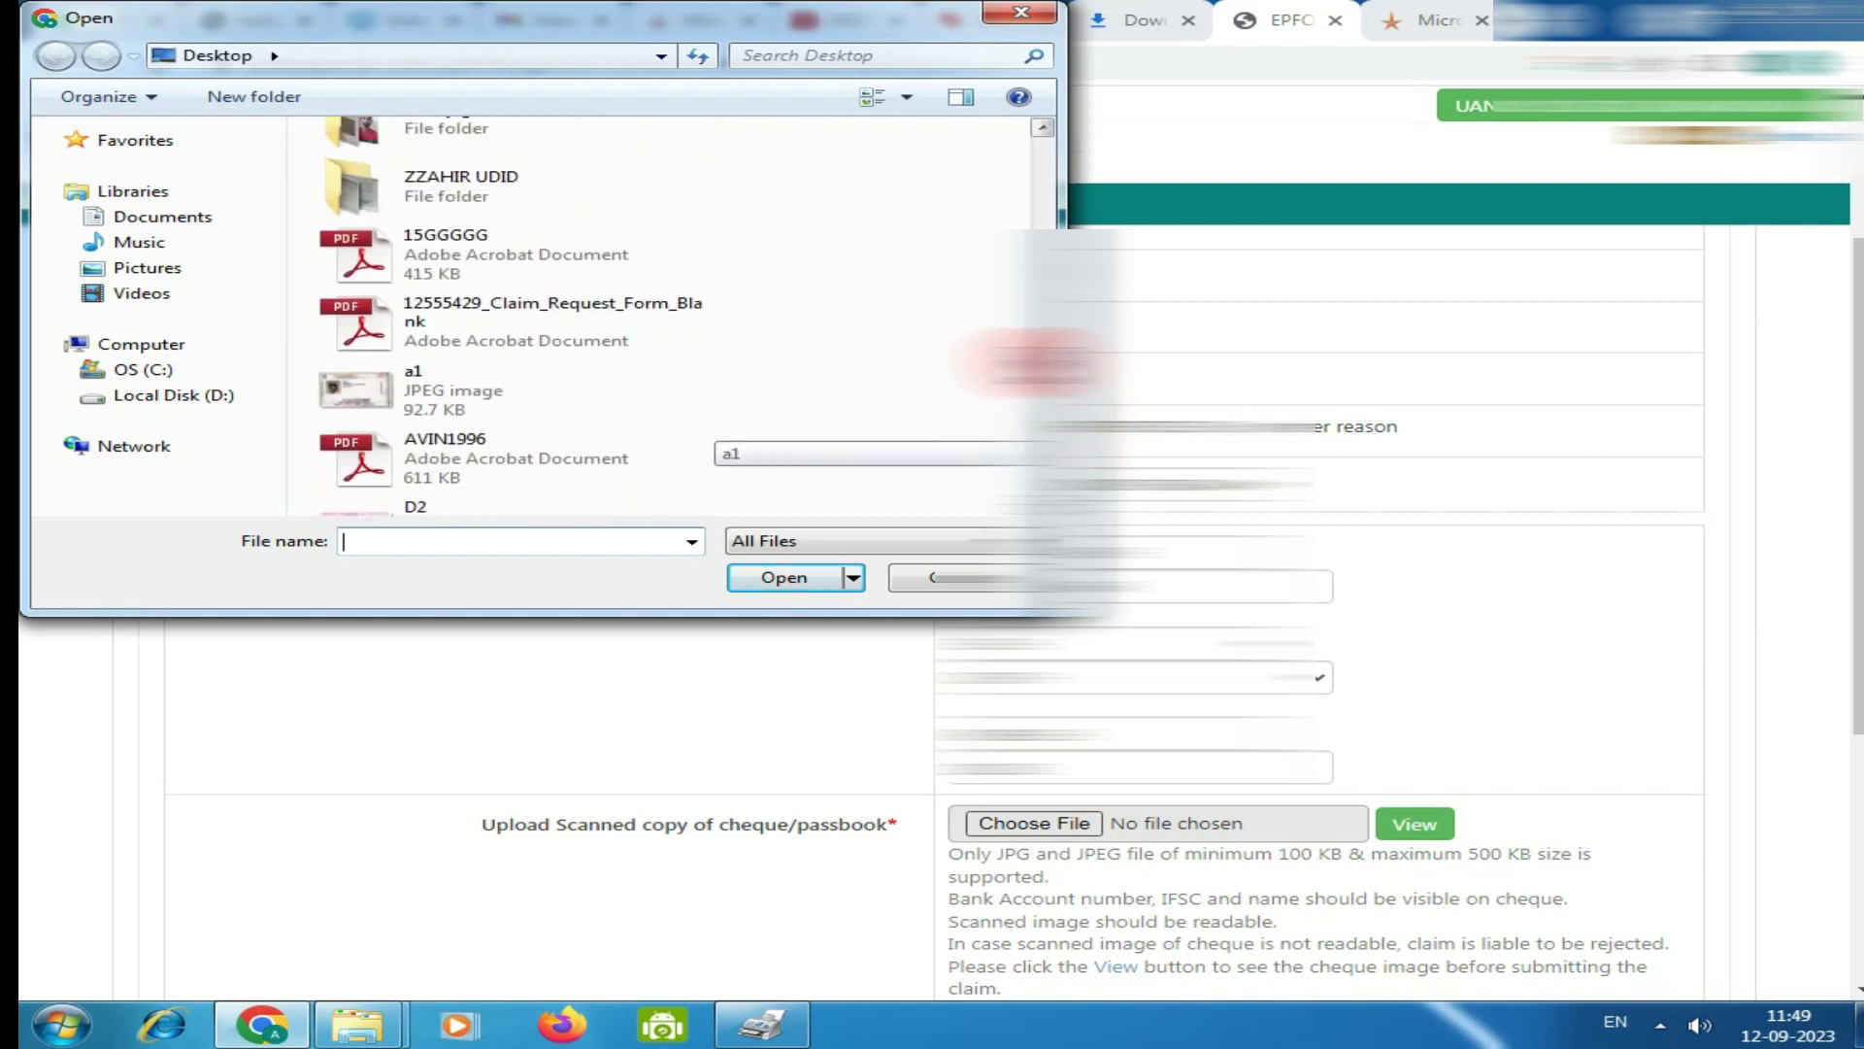
scroll(874, 387, down, 2)
click(521, 425)
click(784, 577)
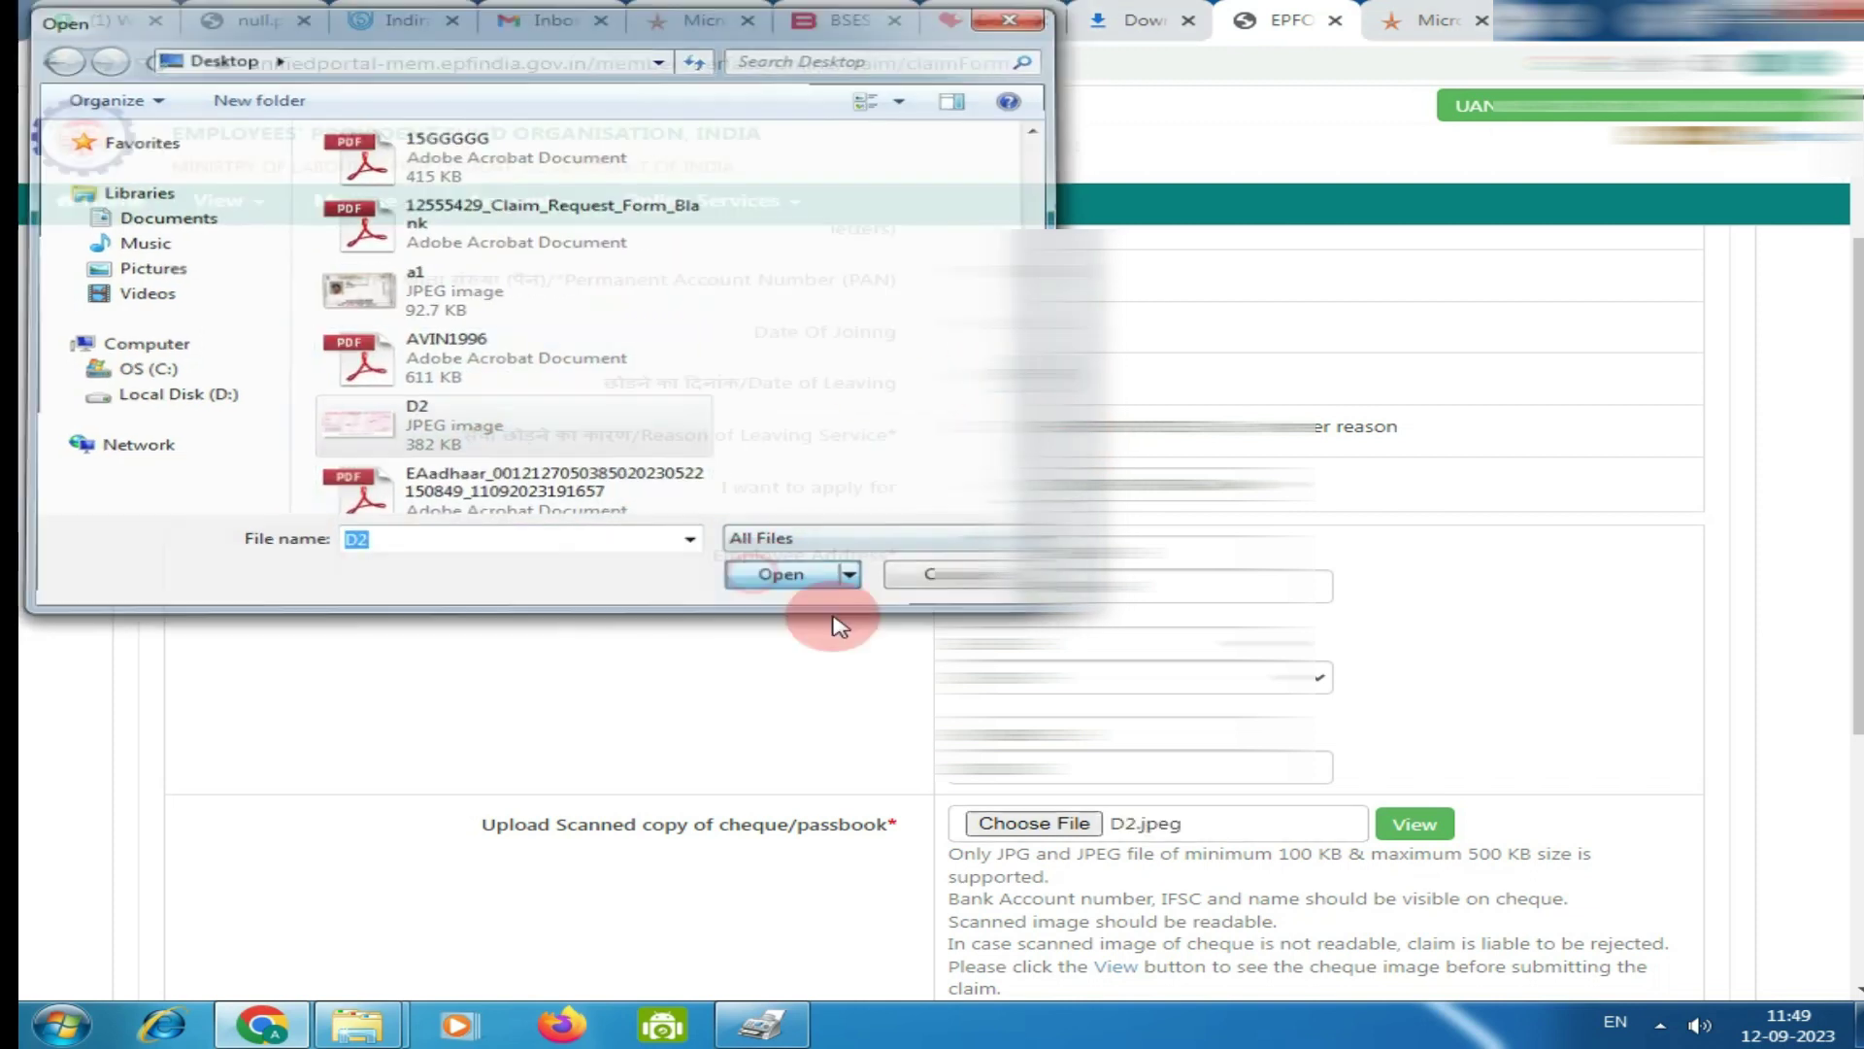
scroll(388, 668, down, 5)
click(188, 679)
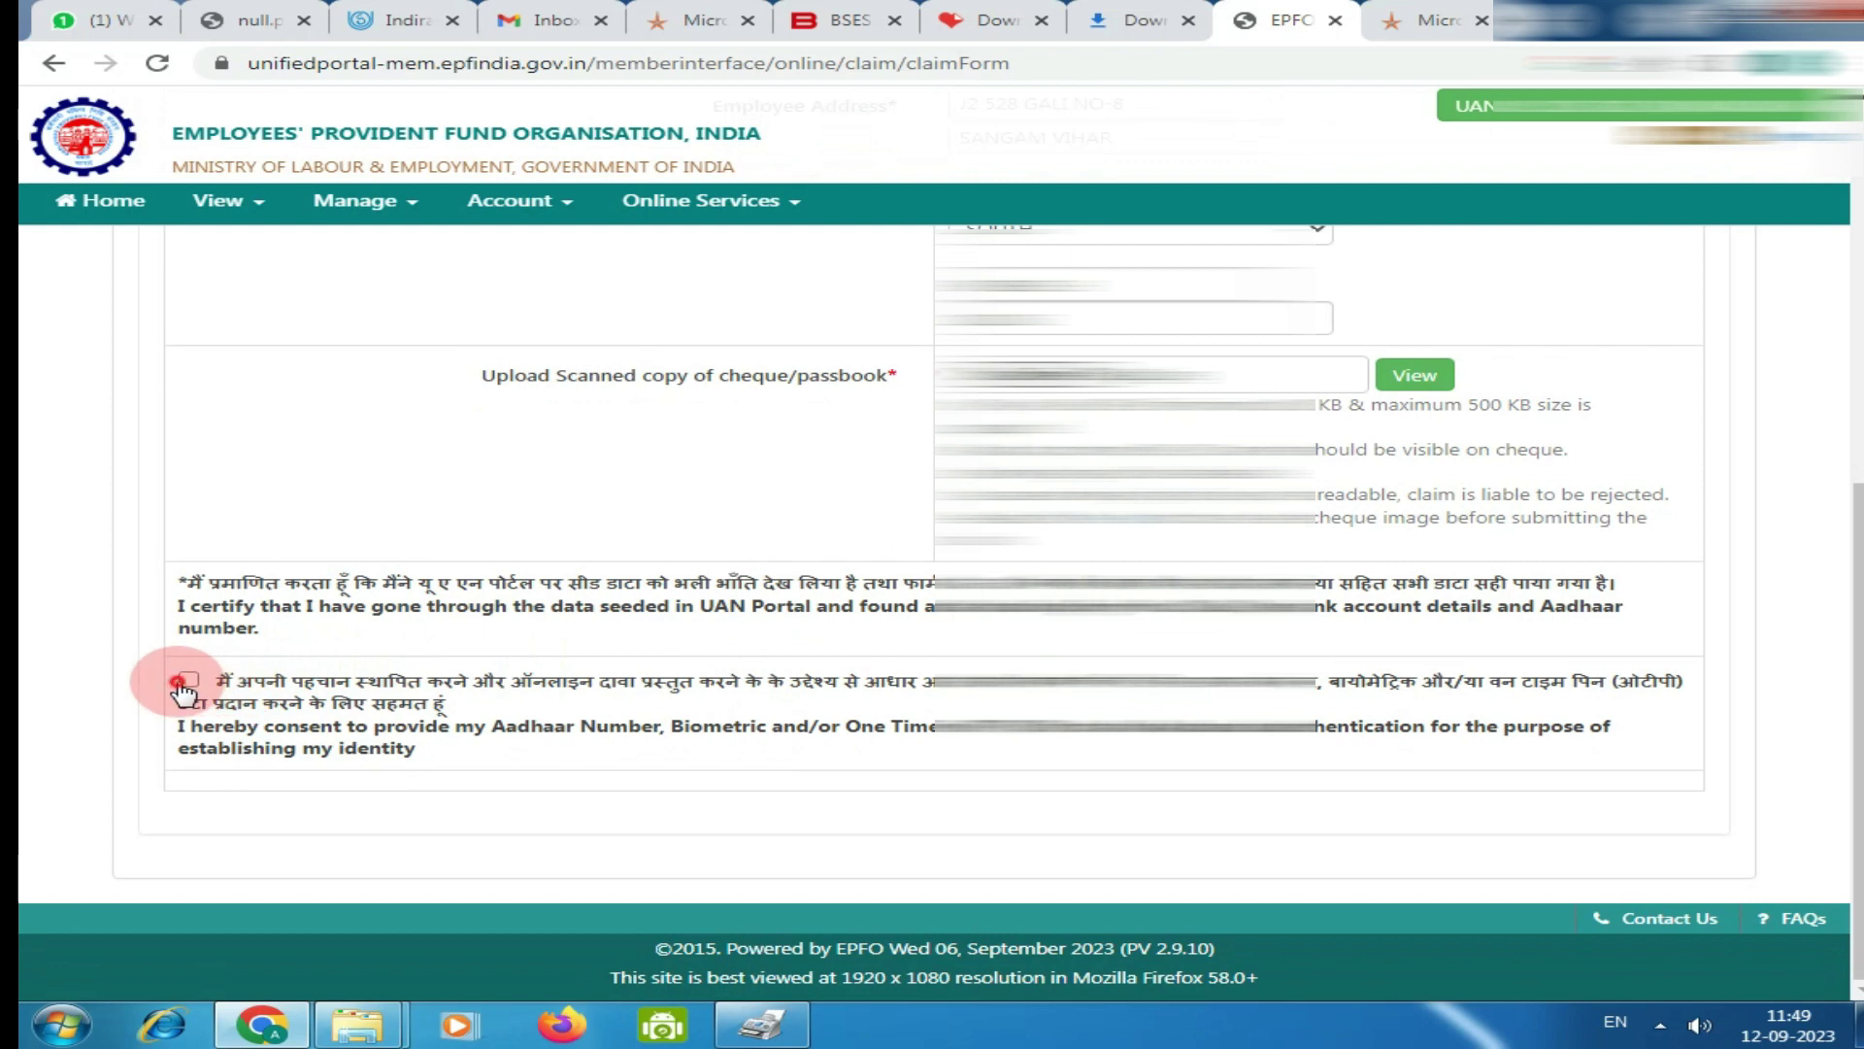
- Request an Aadhaar OTP, enter it, and attempt to validate and submit the pension claim
click(960, 801)
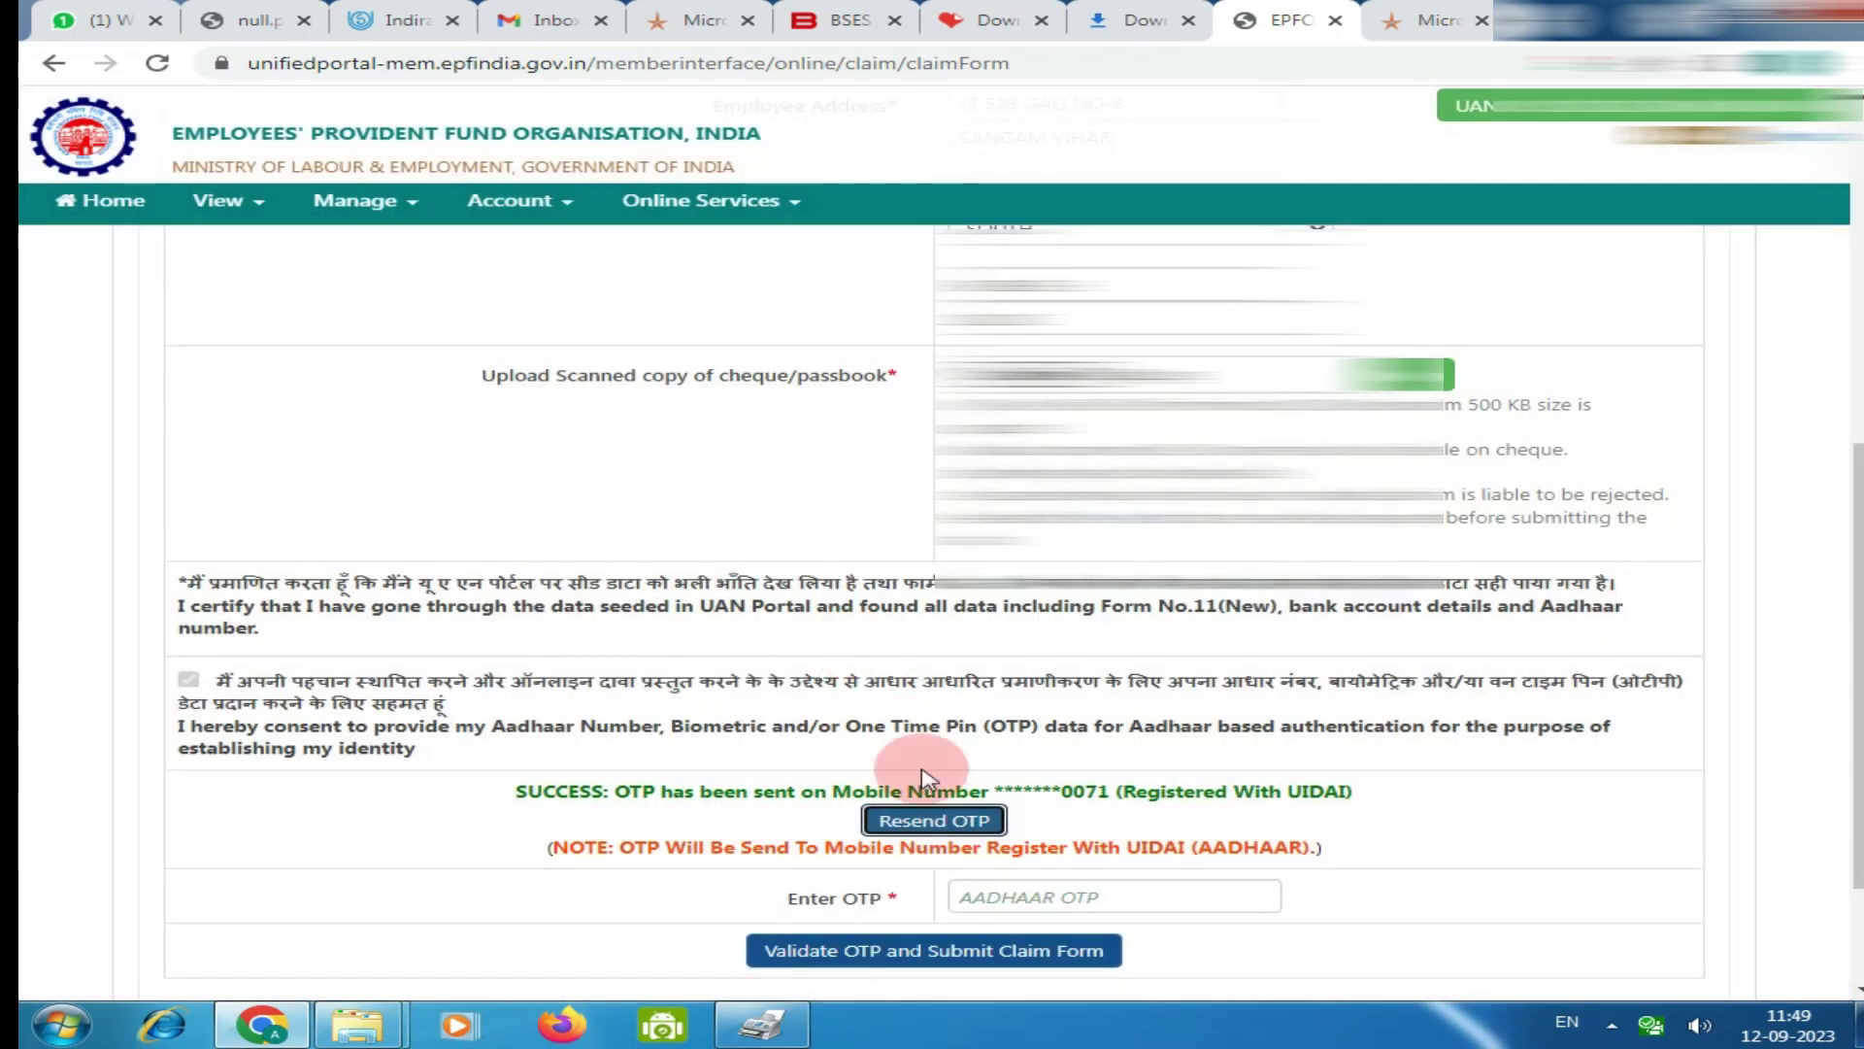
click(1027, 891)
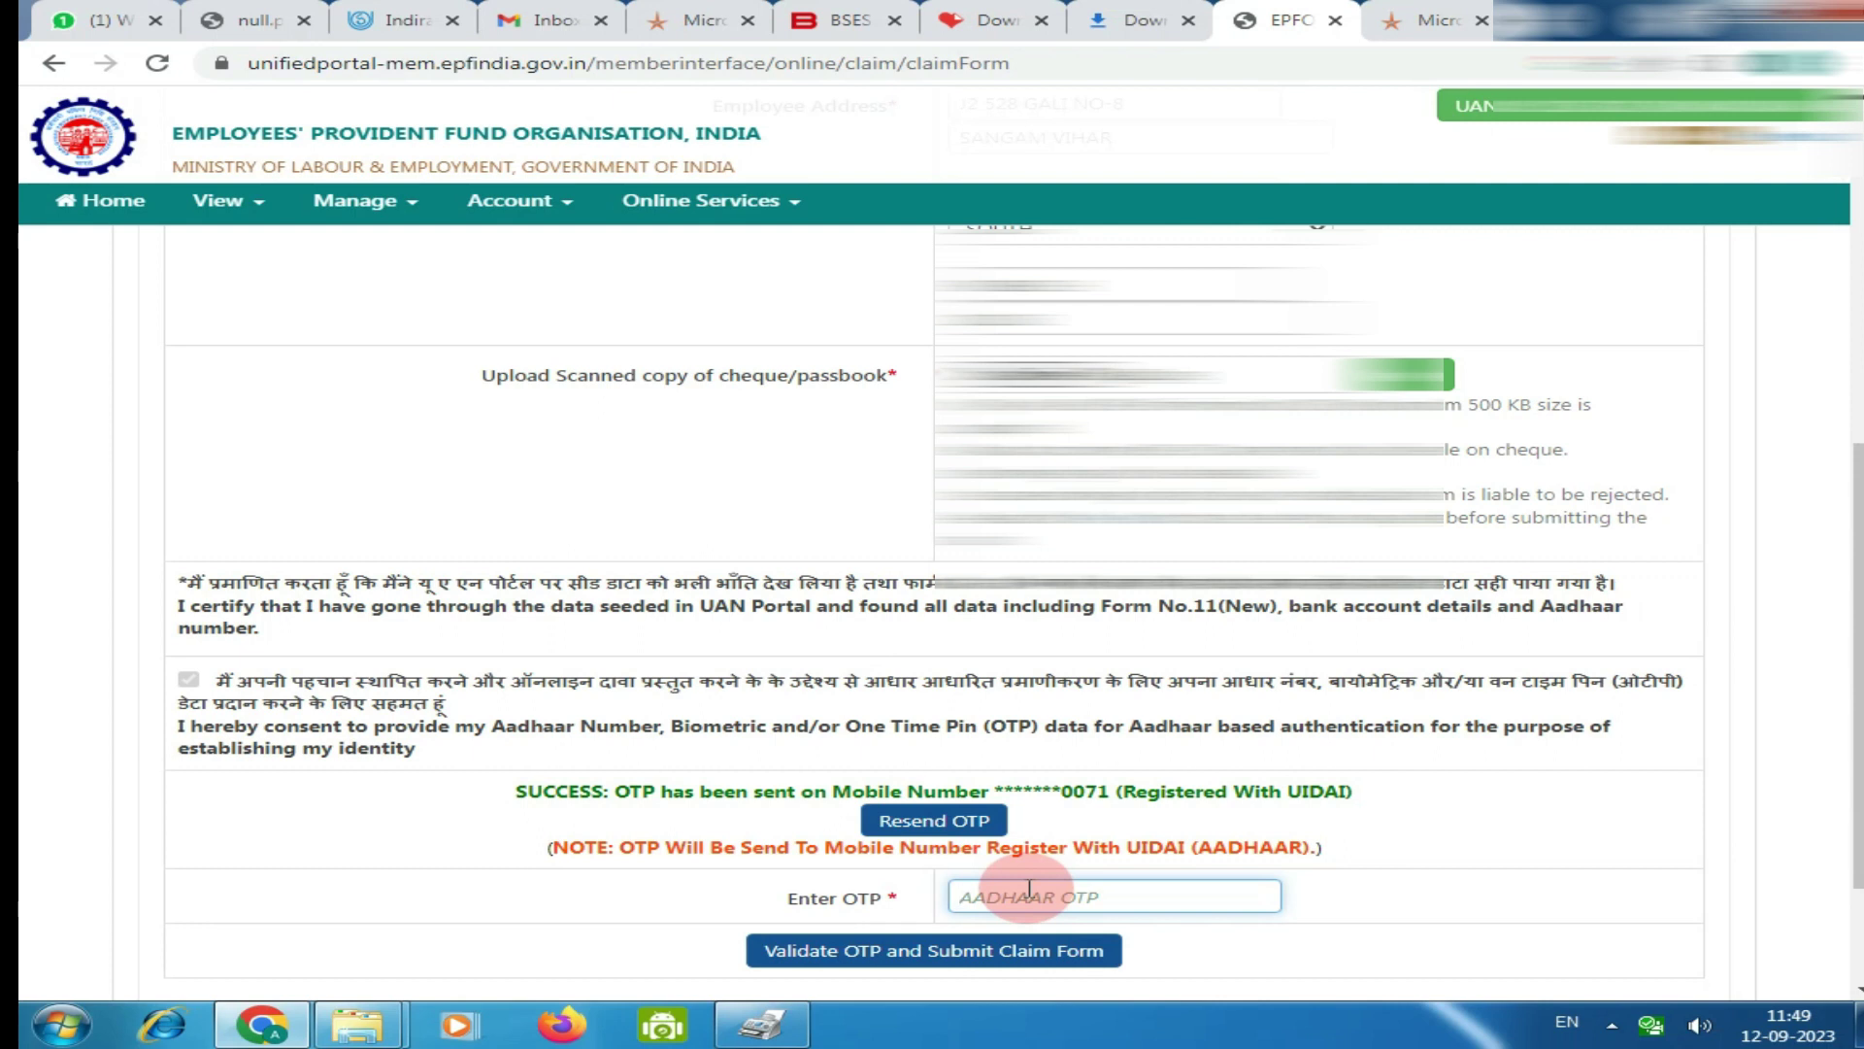
text(••••••)
click(957, 951)
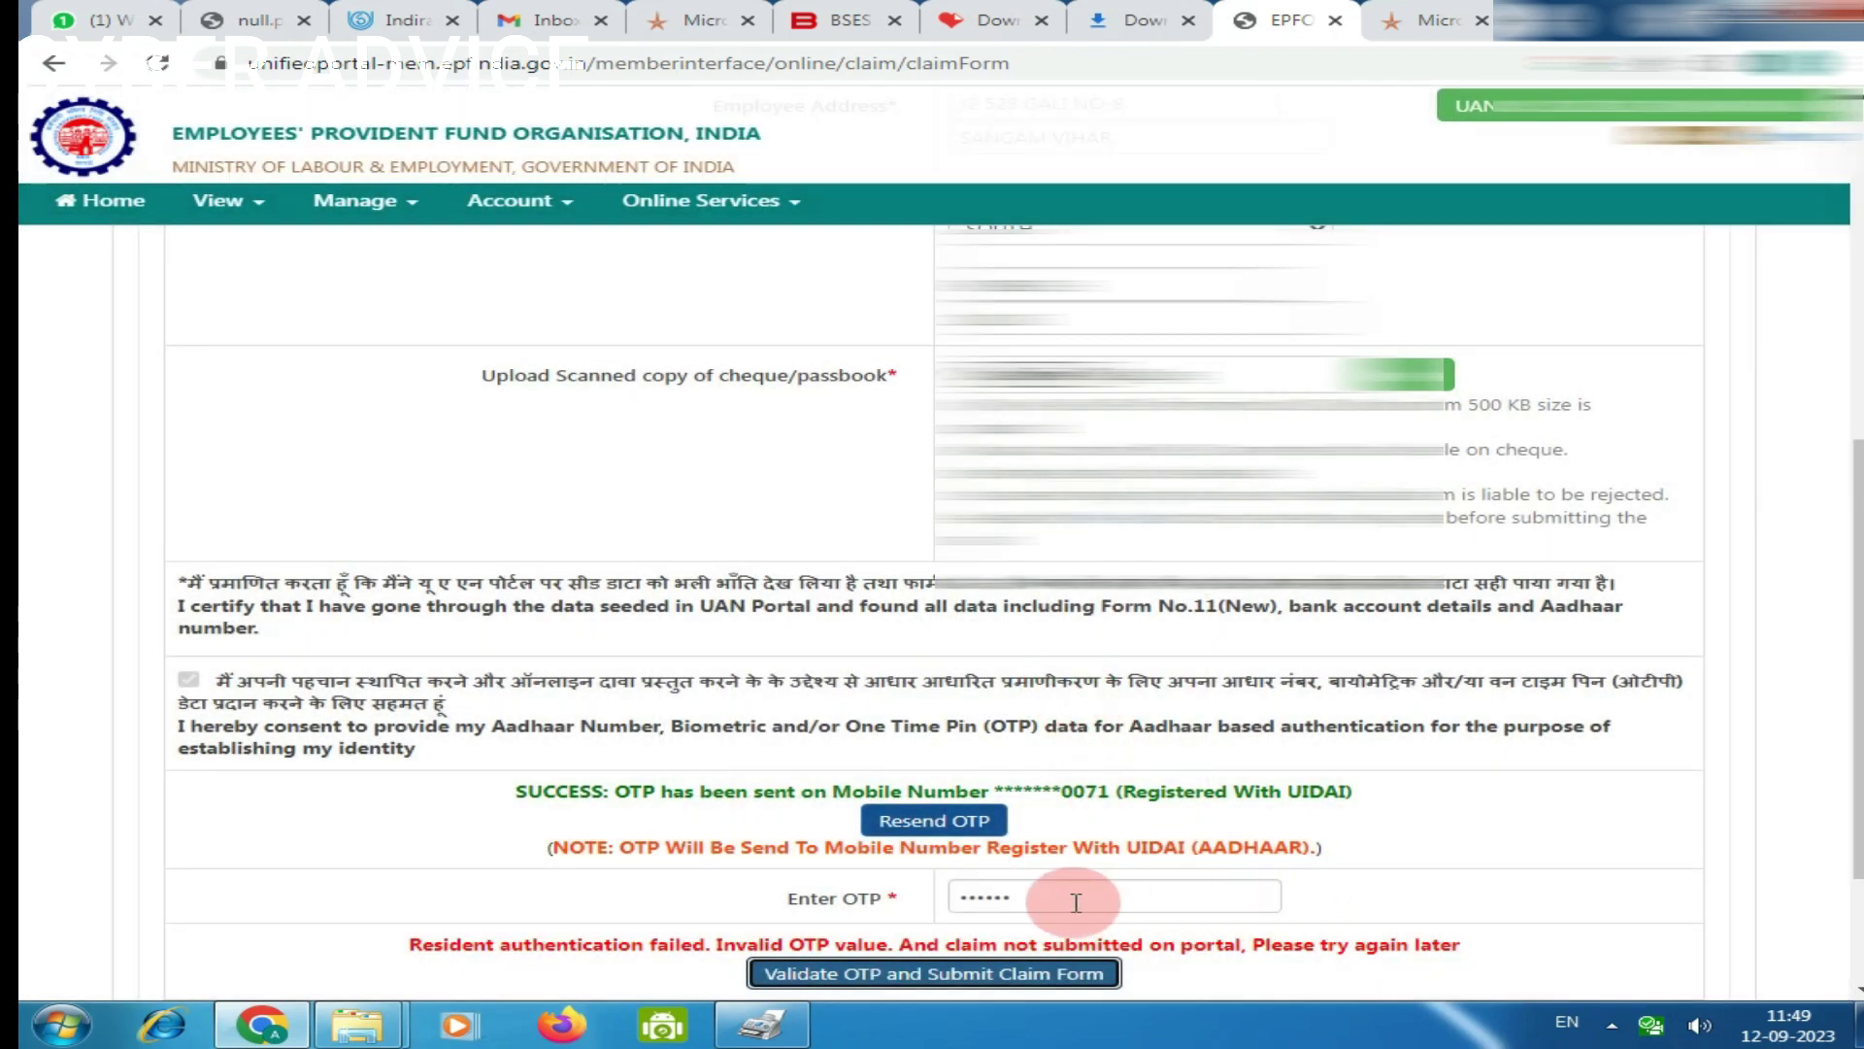
- Replace the rejected OTP with the correct Aadhaar OTP and submit the Pension Withdrawal claim
double_click(1075, 896)
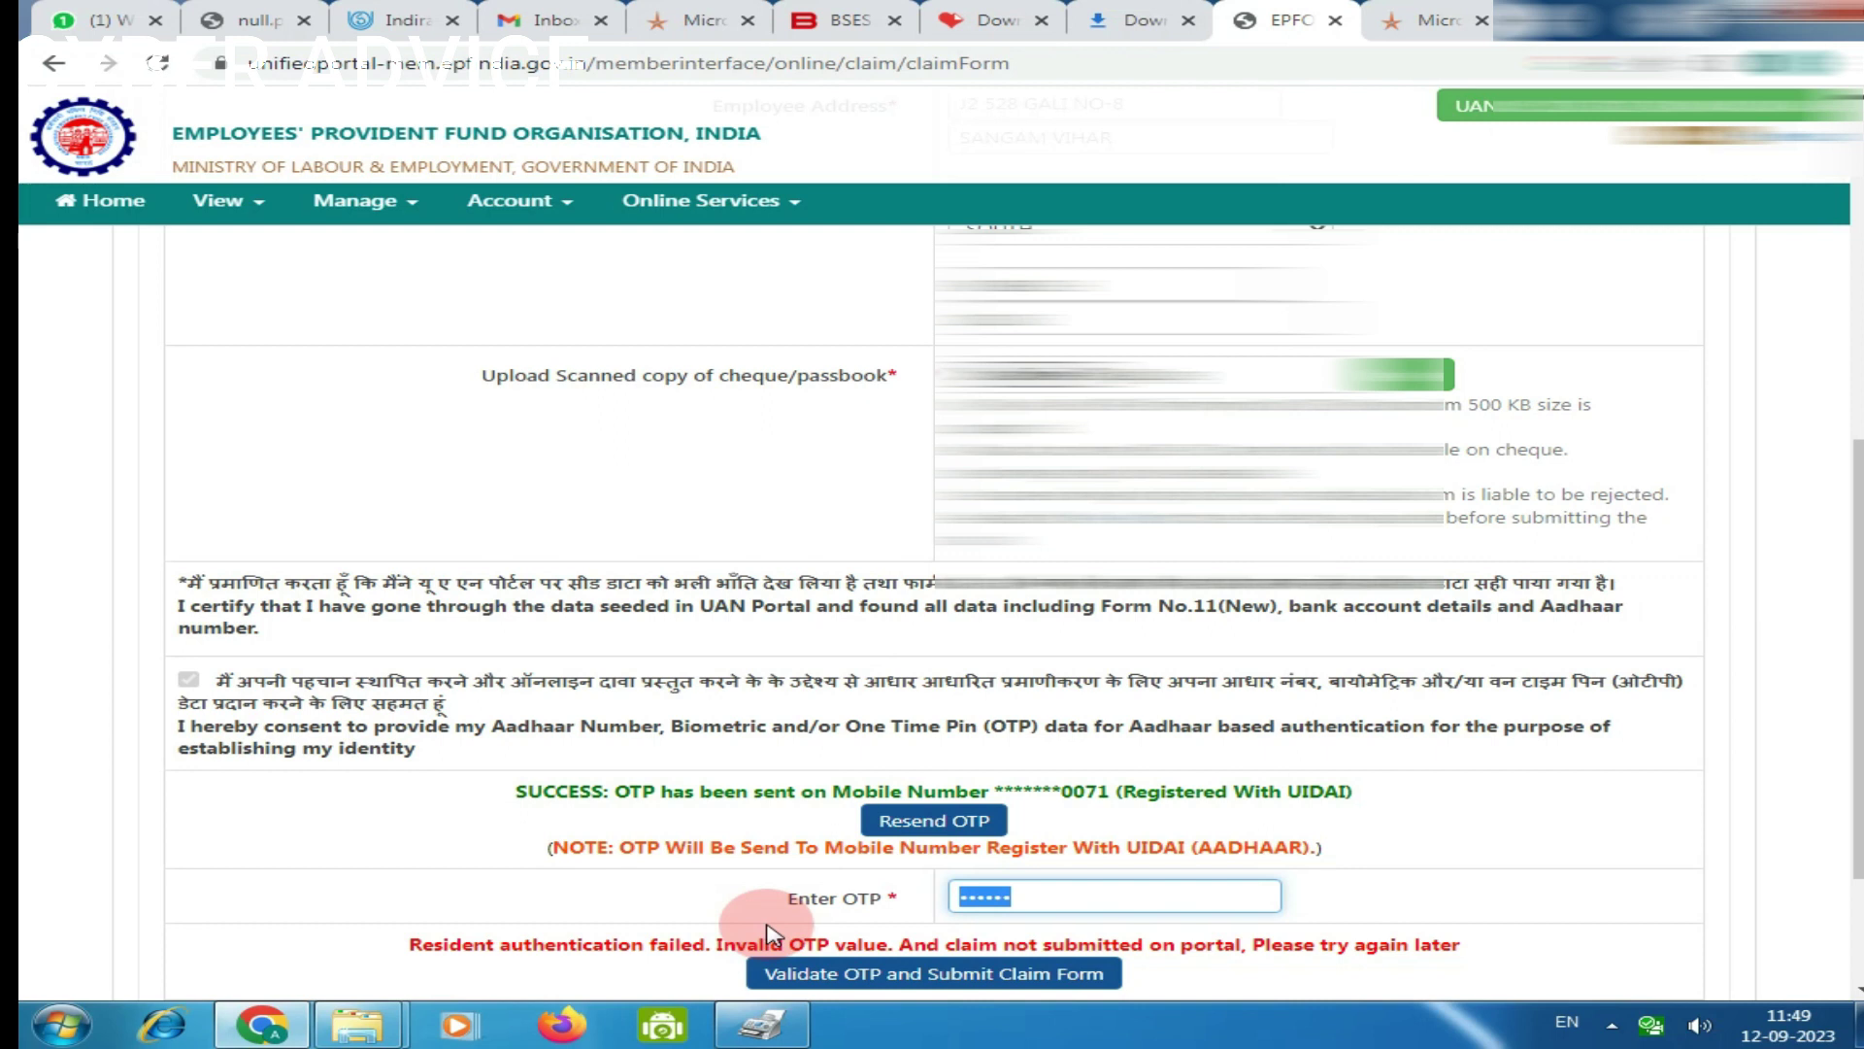
text(•••)
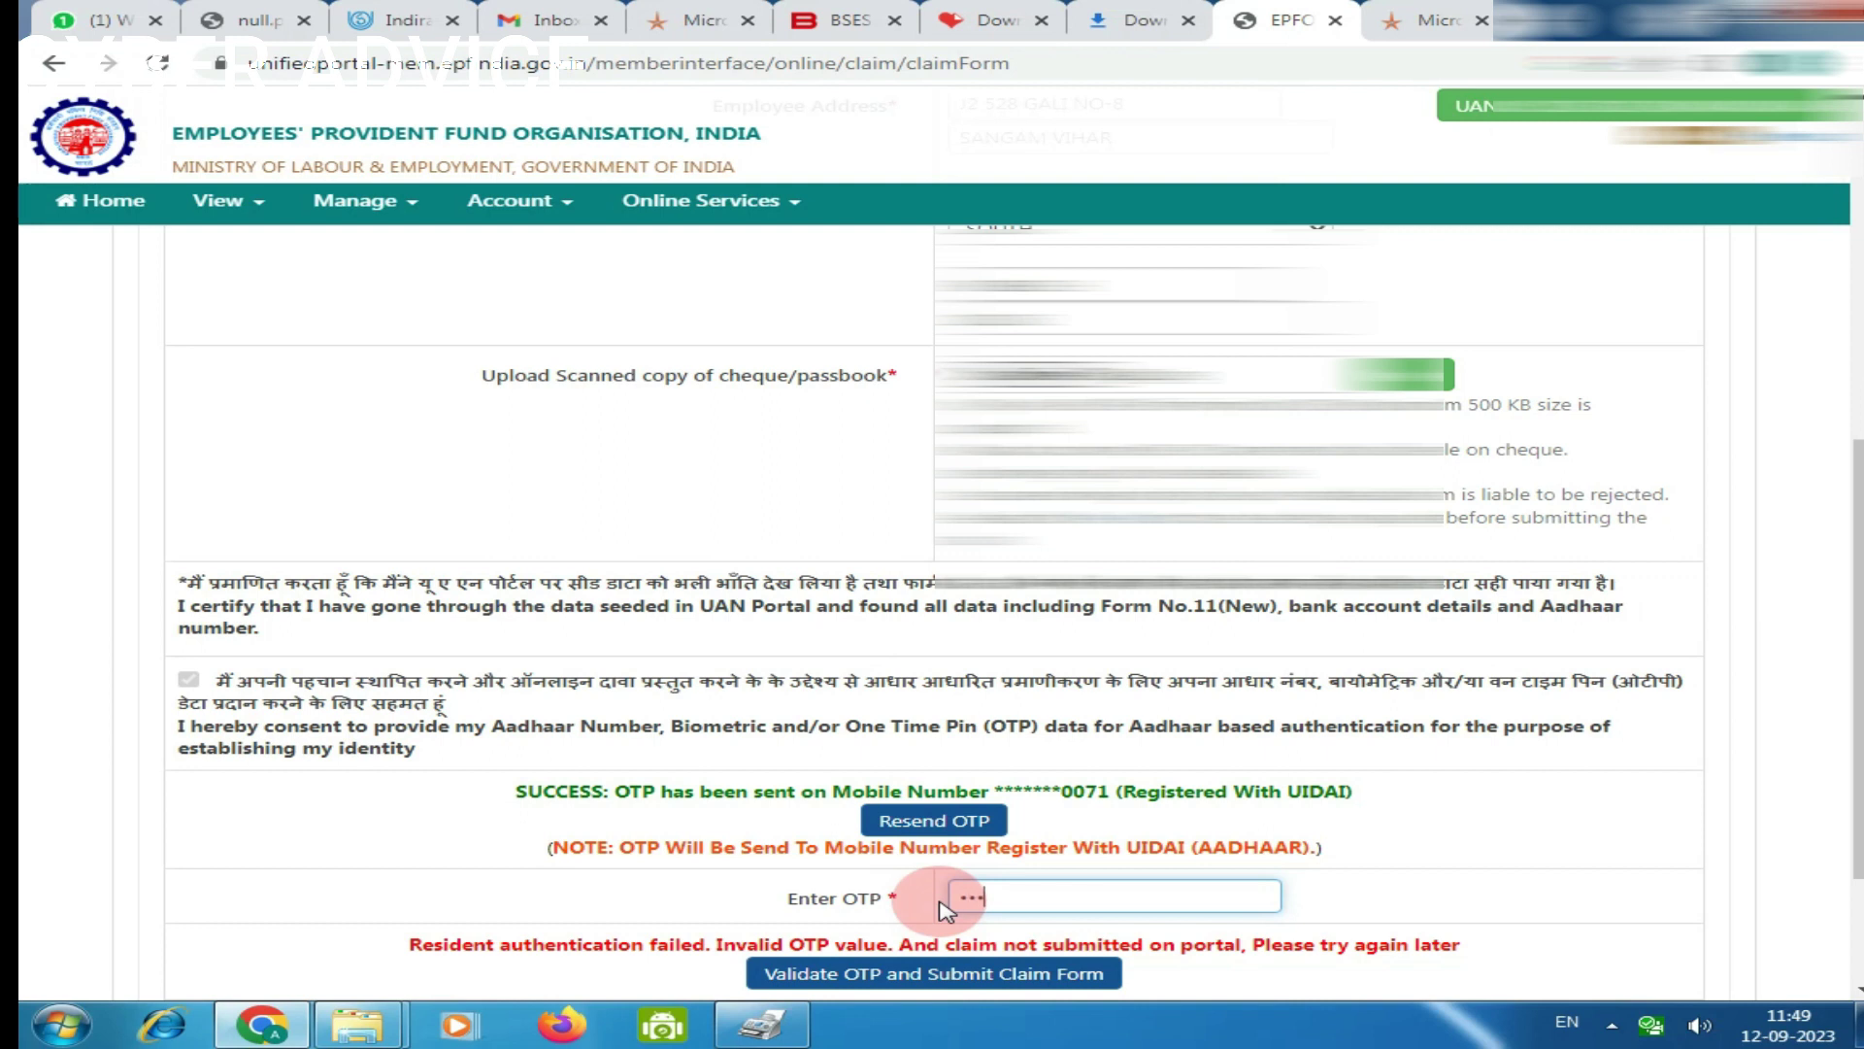
text(•••)
key(Return)
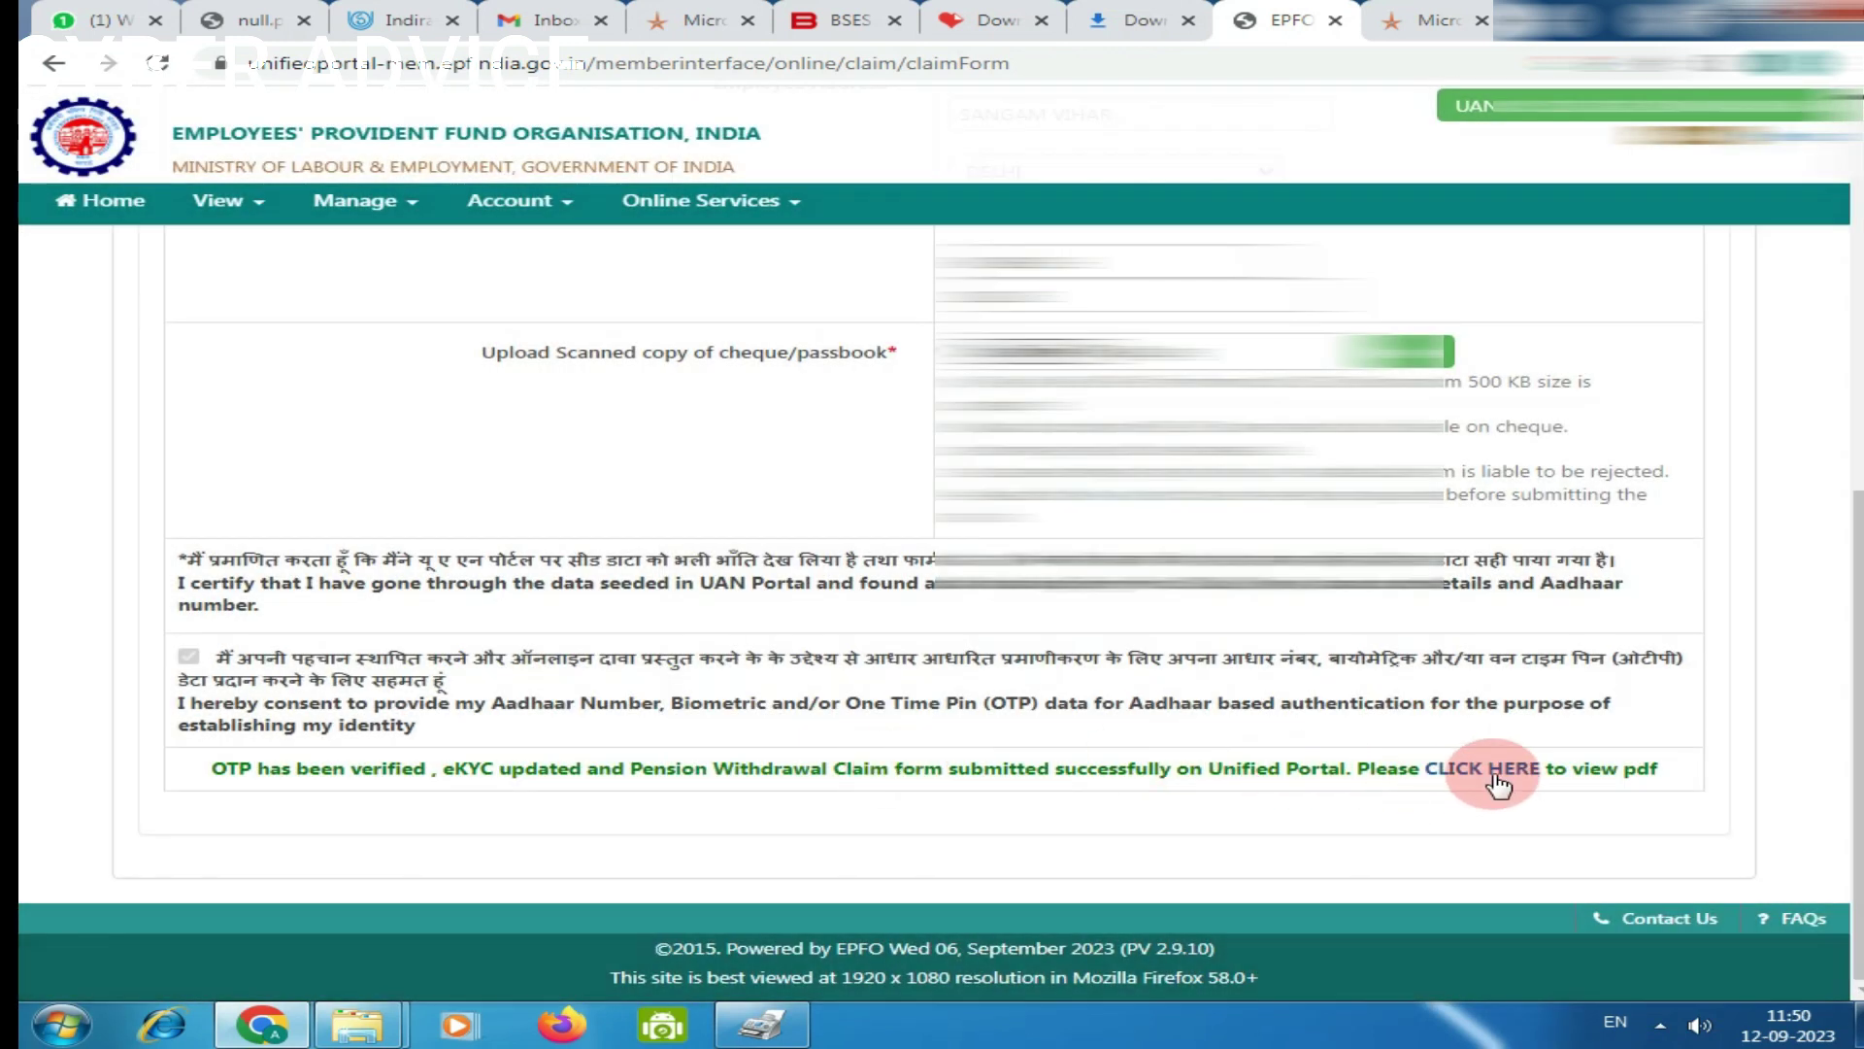
- Open the submitted claim's PDF and set the print dialog's Pages option to Custom
click(1492, 772)
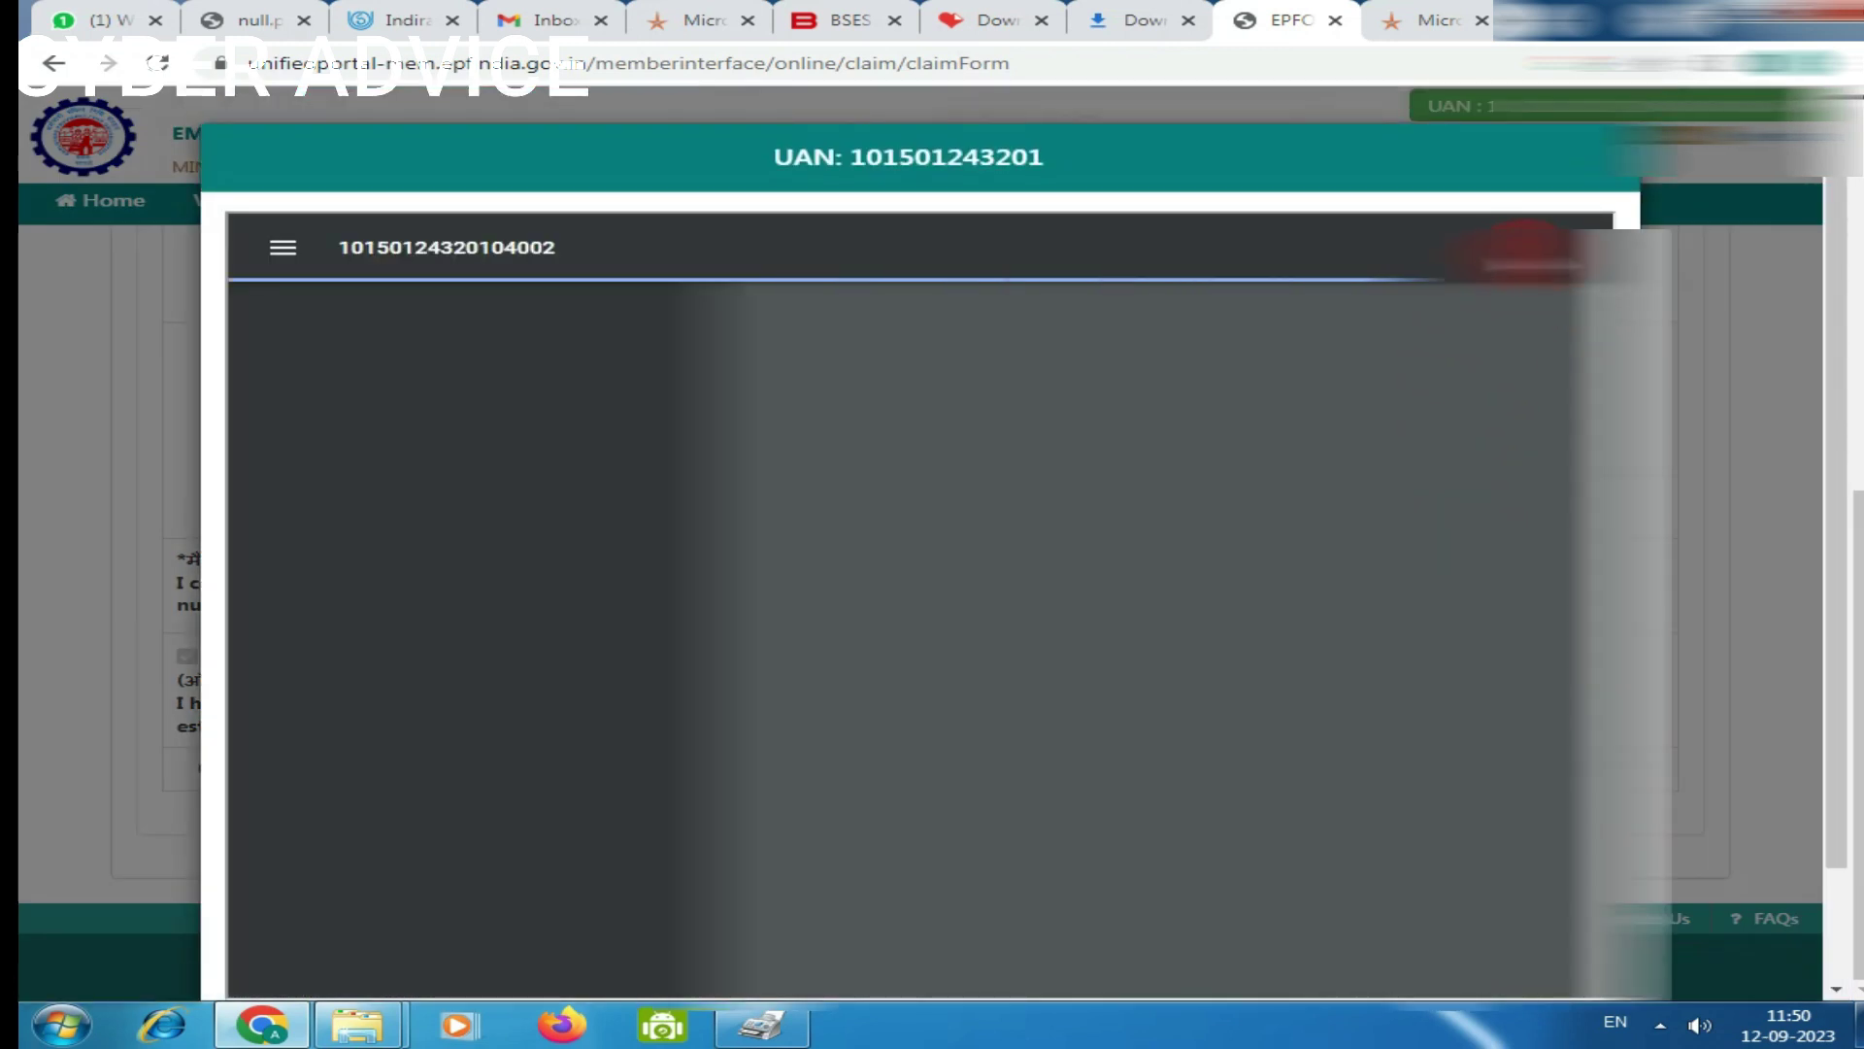
key(ctrl+p)
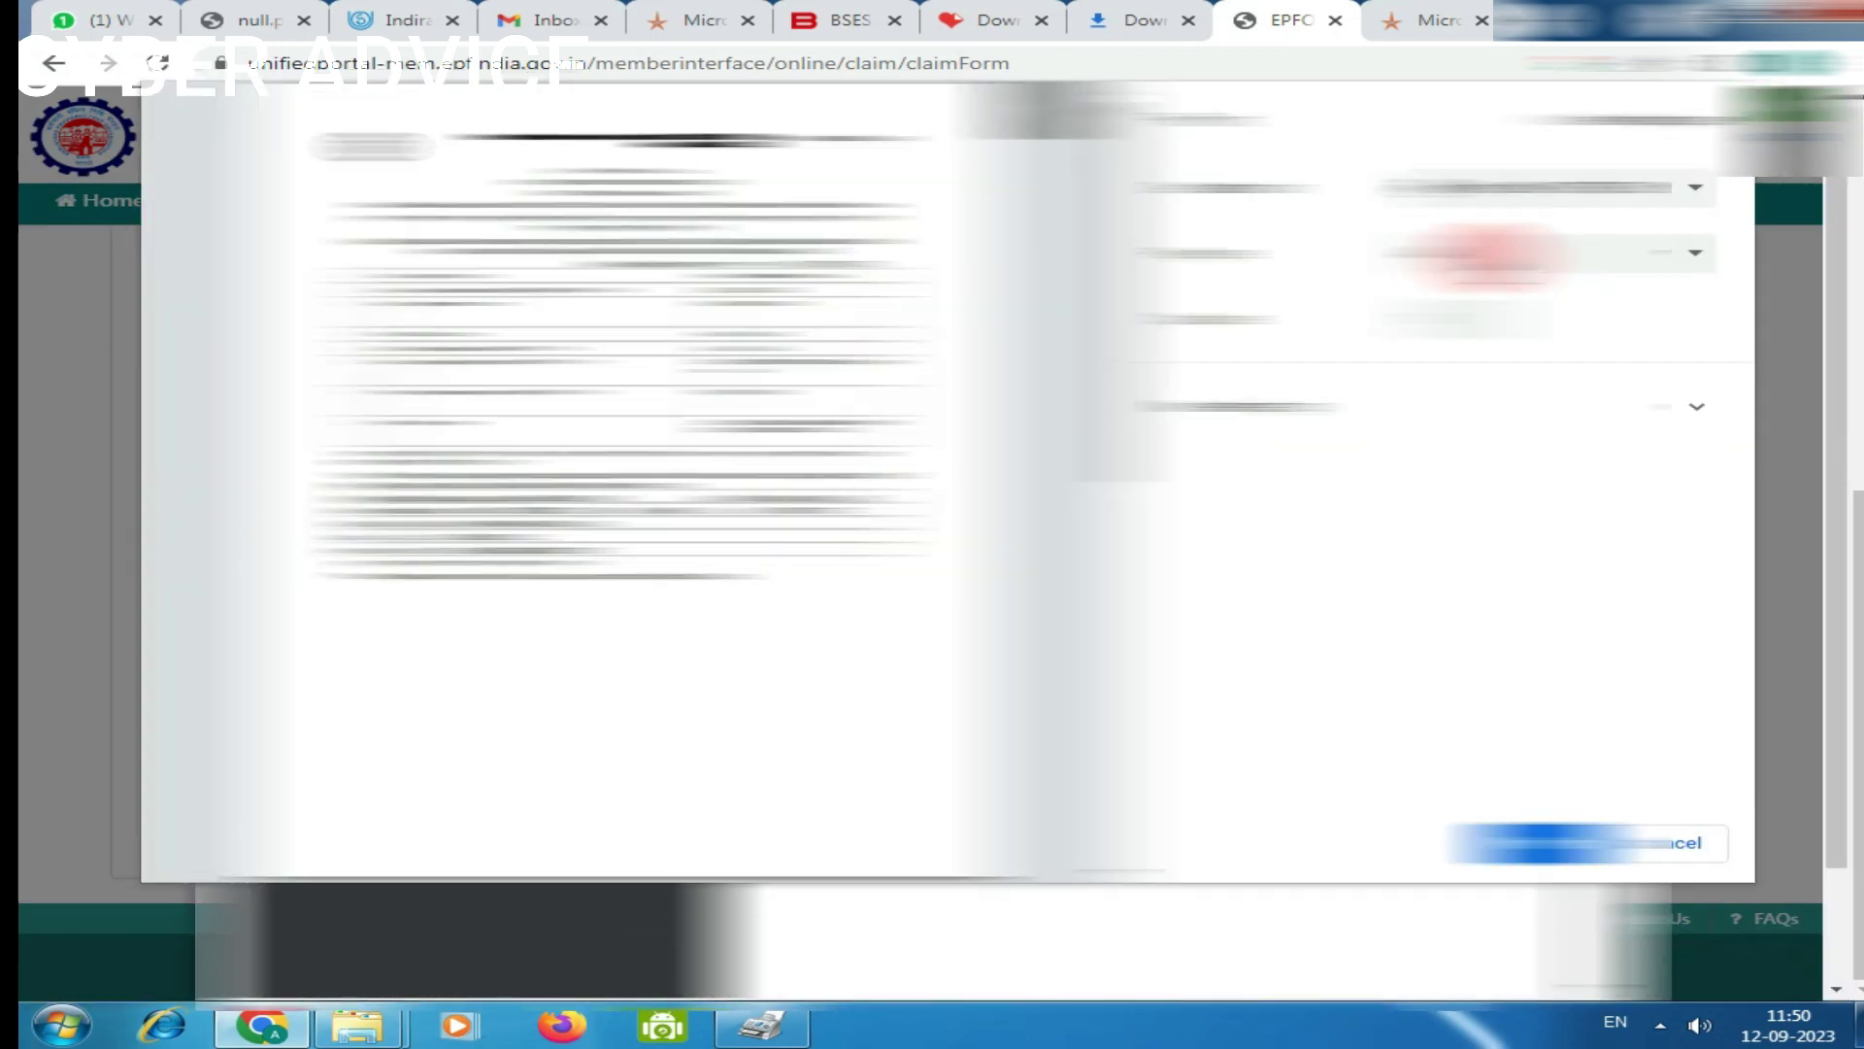
click(1437, 255)
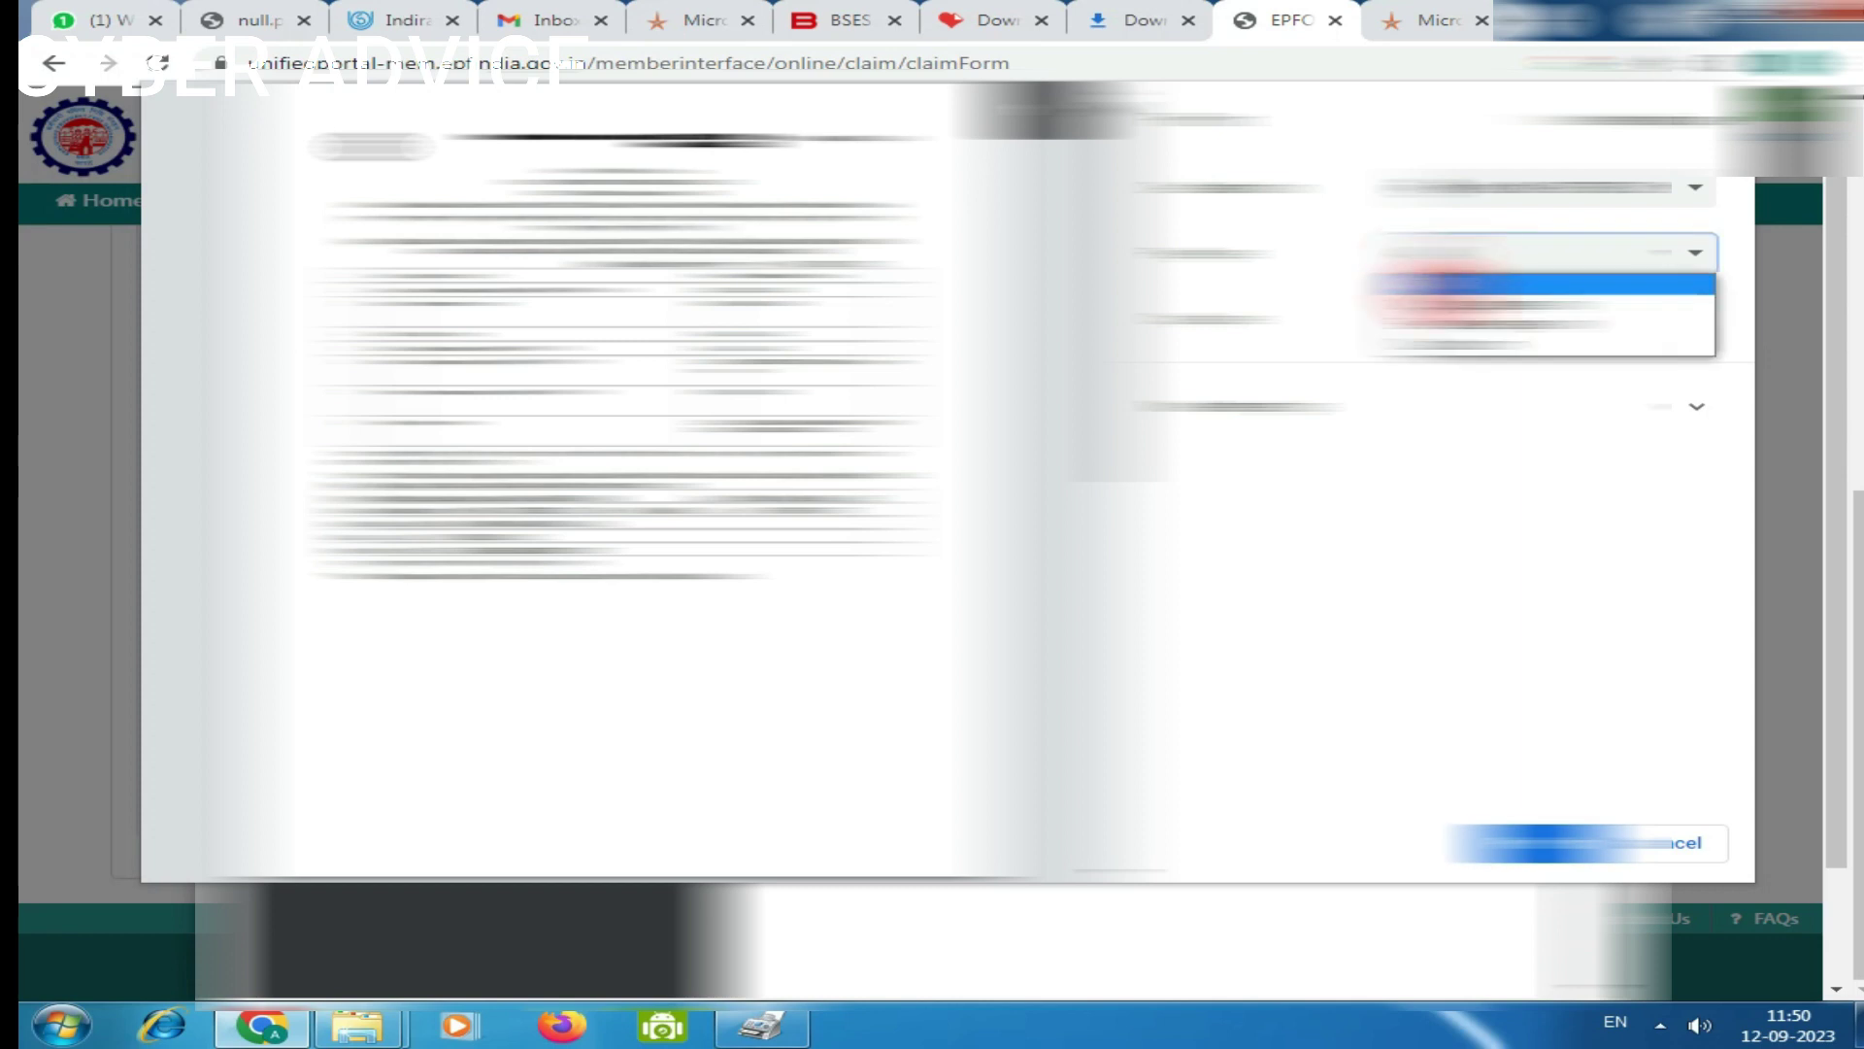
click(1437, 329)
click(1447, 296)
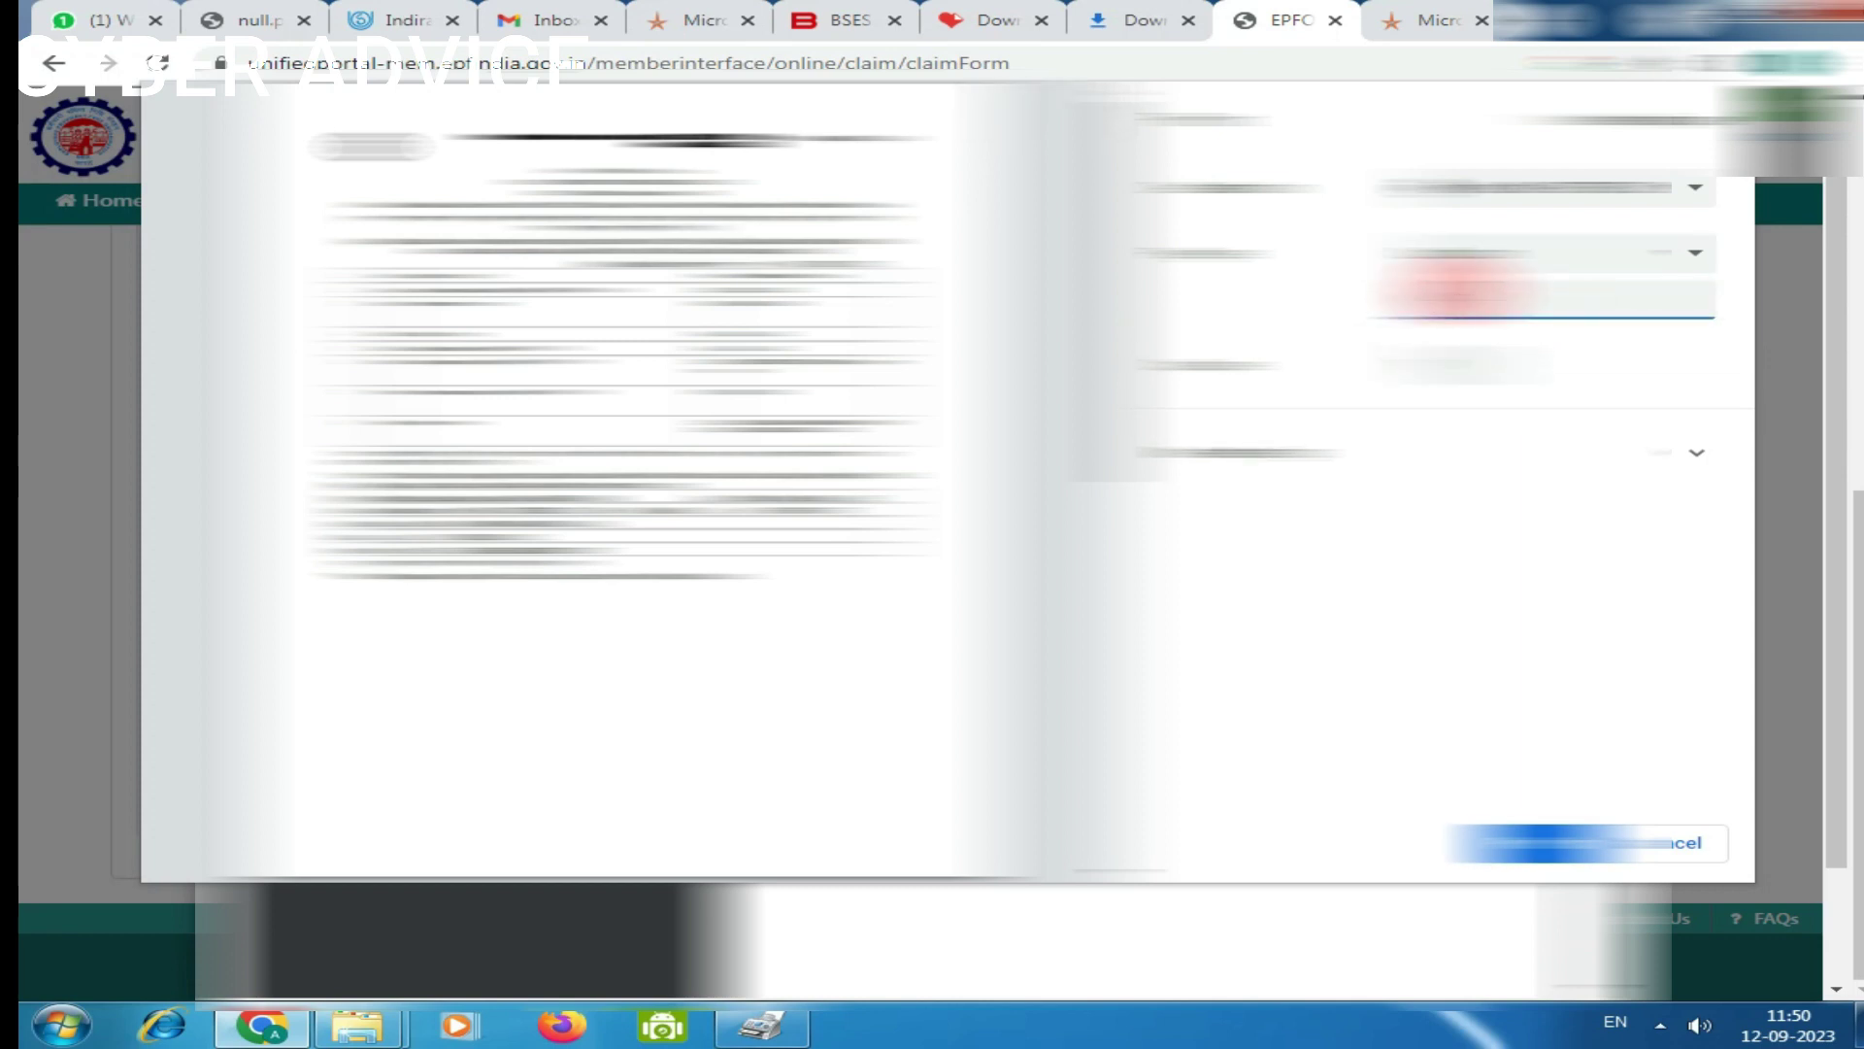